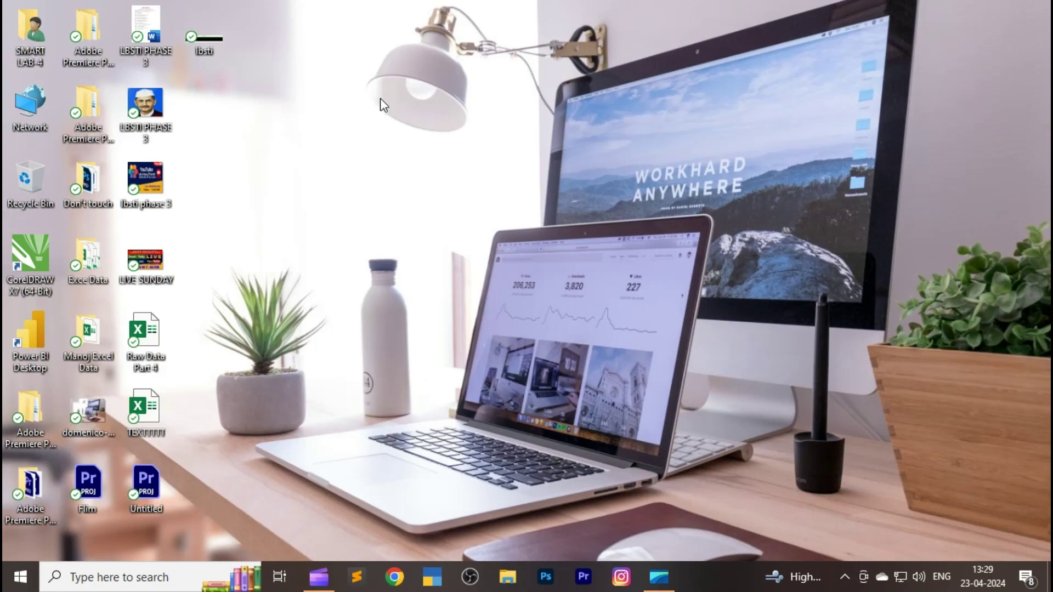
Open the Windows Start search
{"action": "key", "text": "super"}
Launch PowerPoint from the 'pow' search result and maximize its window
{"action": "type", "text": "pow"}
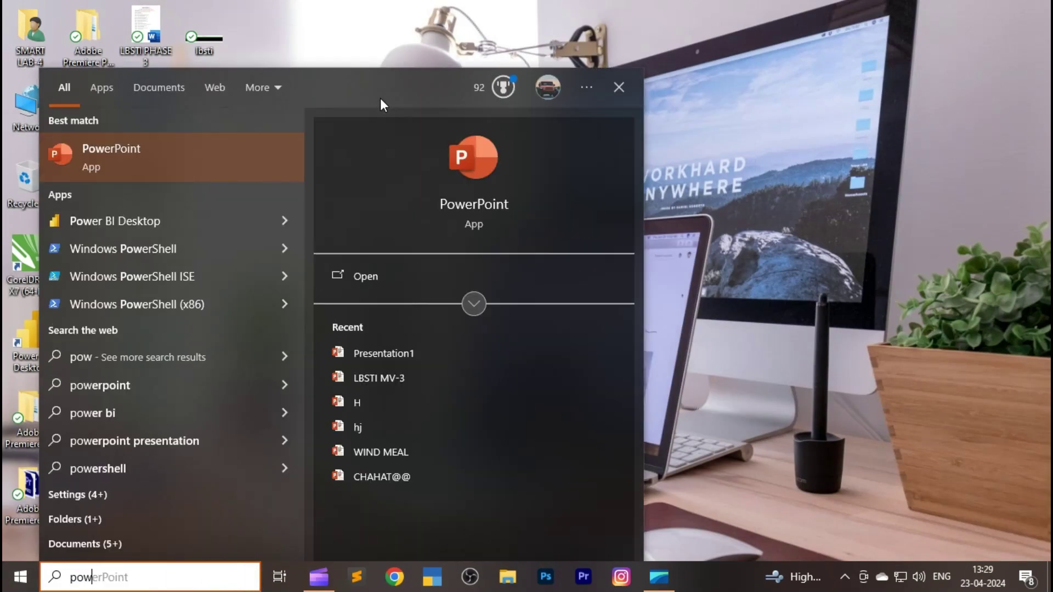
{"action": "key", "text": "Return"}
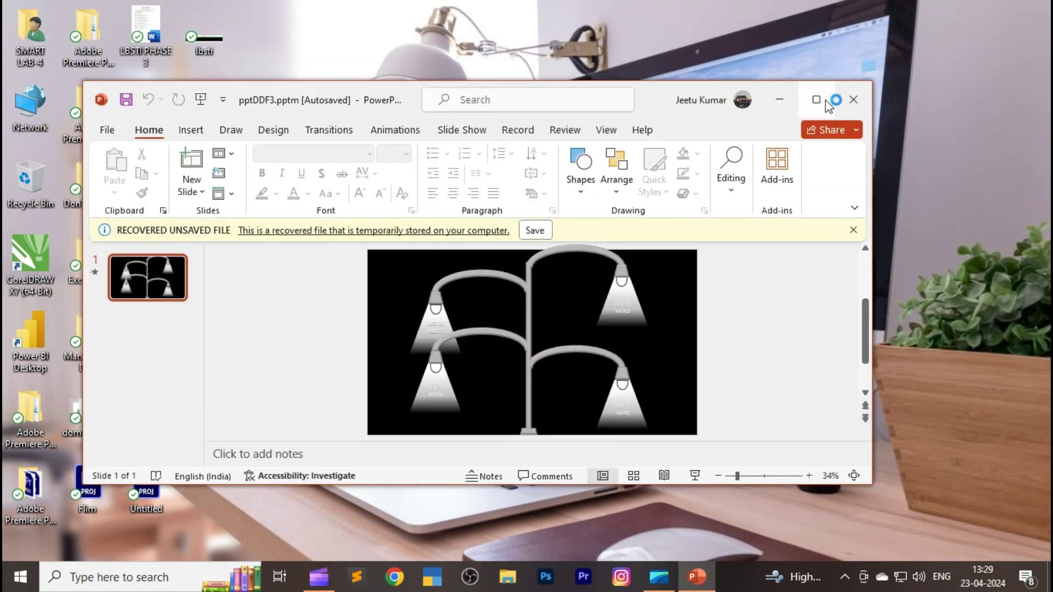
{"action": "left_click", "coordinate": [817, 100]}
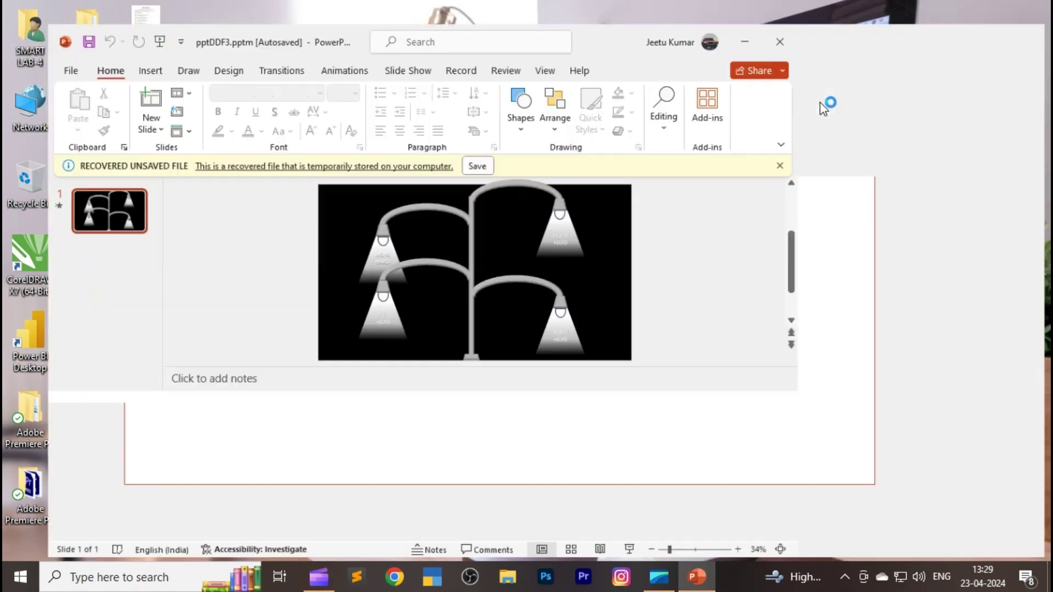
Create a new blank presentation and delete its title and subtitle placeholders
{"action": "left_click", "coordinate": [26, 49]}
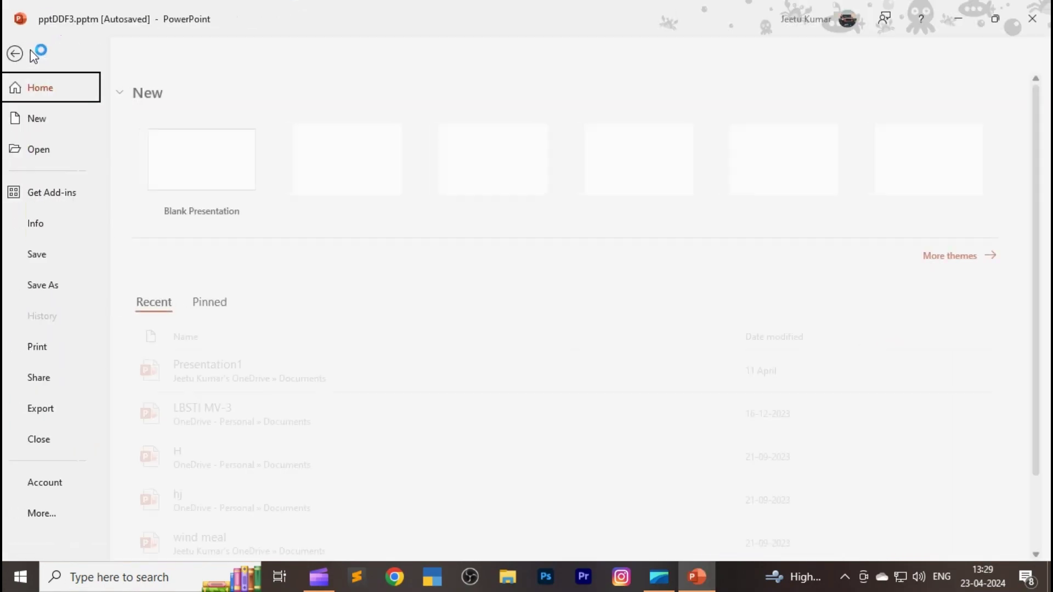
{"action": "left_click", "coordinate": [50, 118]}
{"action": "left_click", "coordinate": [208, 163]}
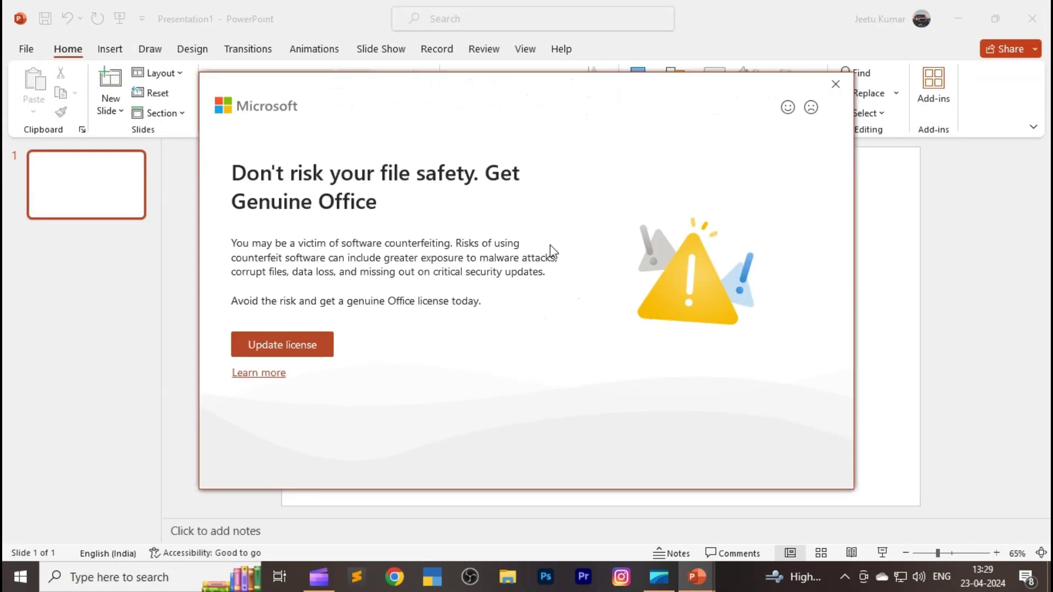
{"action": "left_click", "coordinate": [836, 84]}
{"action": "key", "text": "ctrl+a"}
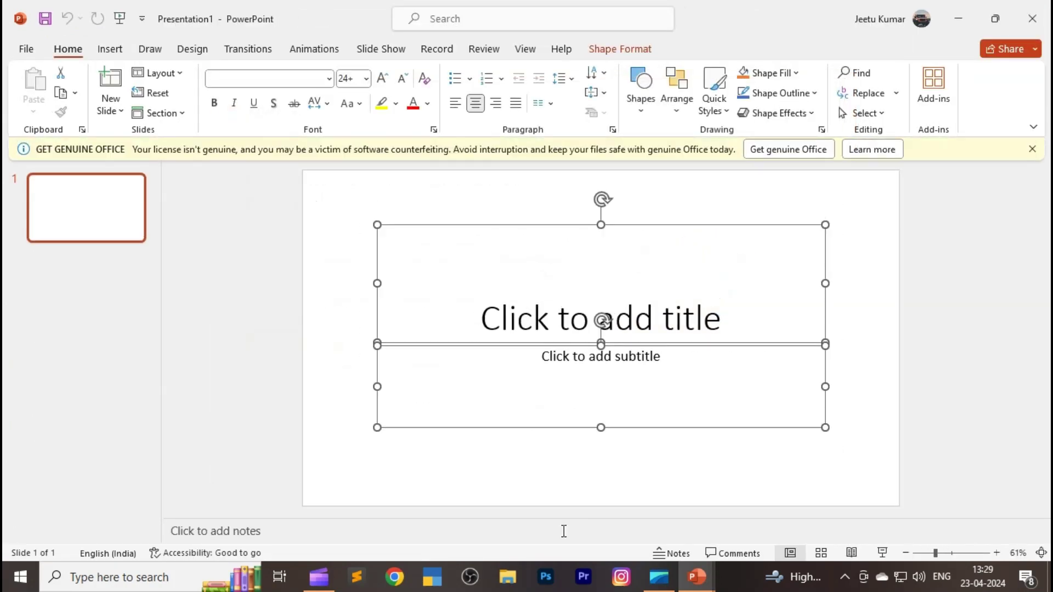
{"action": "key", "text": "Delete"}
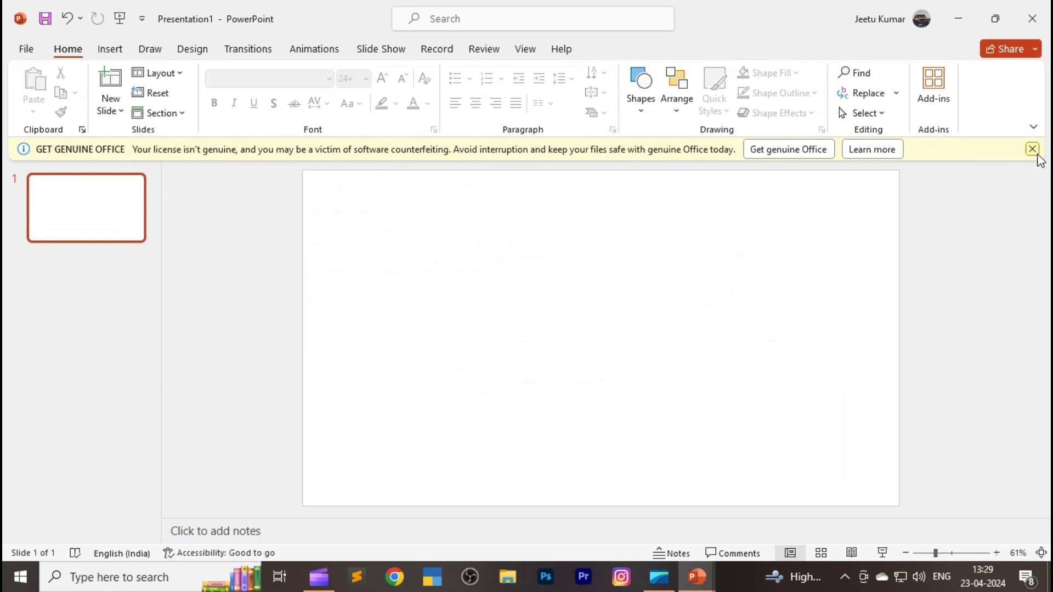
Dismiss the license bar and switch the slide background to a gradient fill
{"action": "left_click", "coordinate": [1033, 150]}
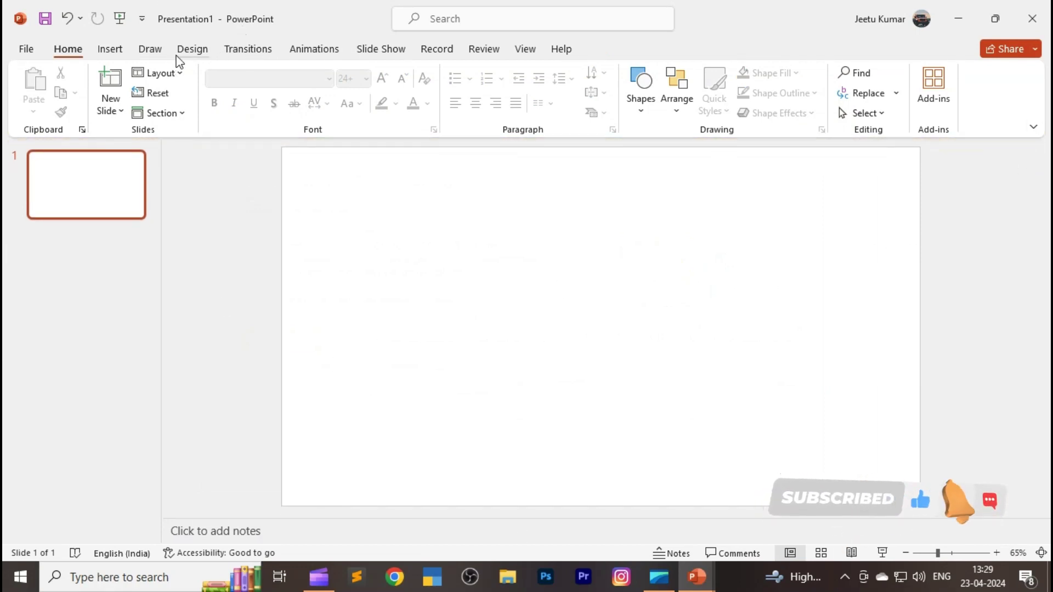
{"action": "left_click", "coordinate": [191, 50]}
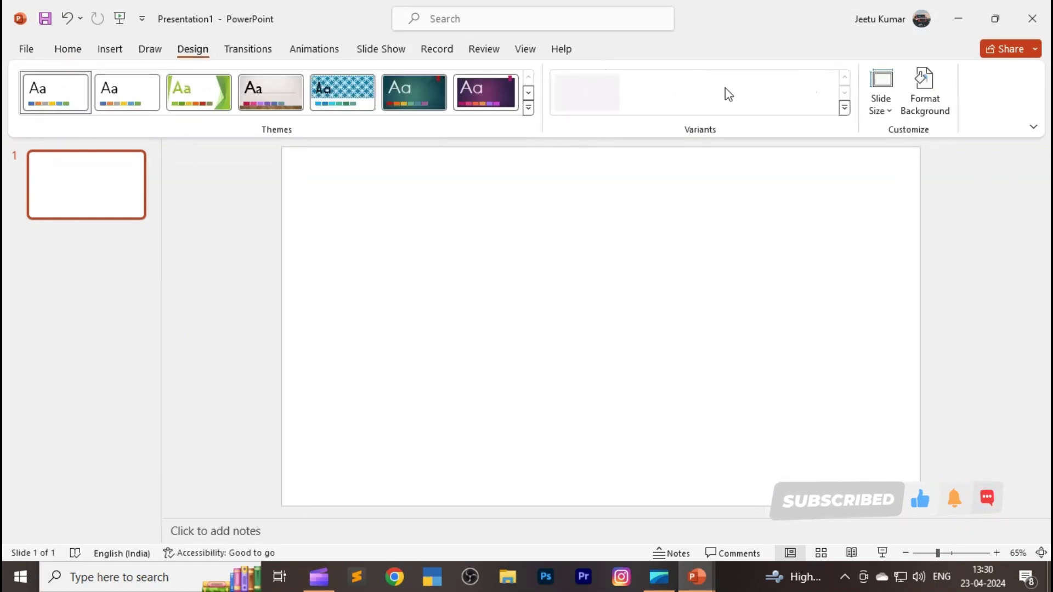
{"action": "left_click", "coordinate": [933, 109]}
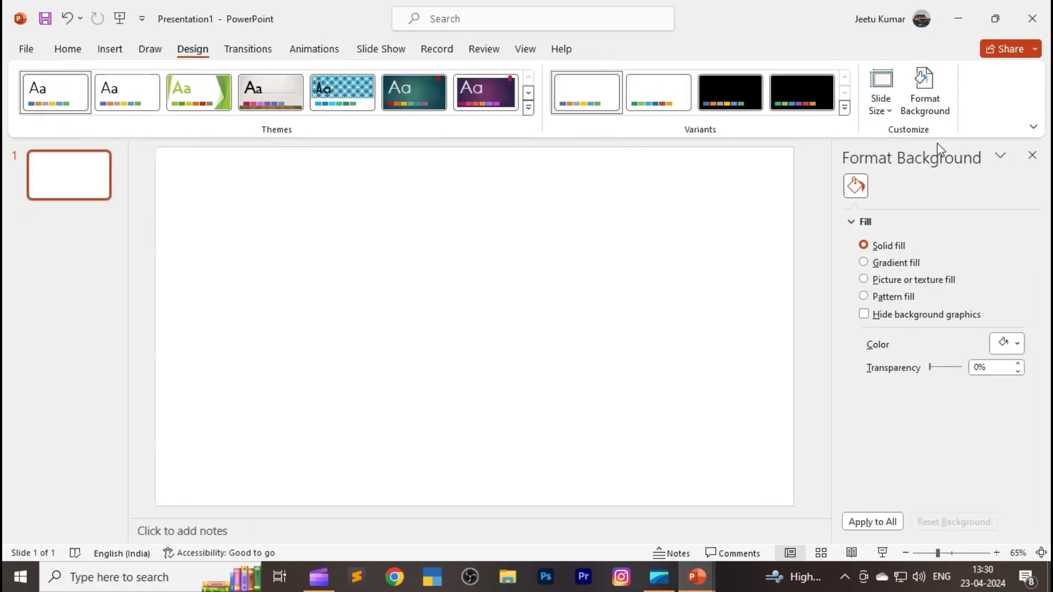
{"action": "left_click", "coordinate": [887, 265]}
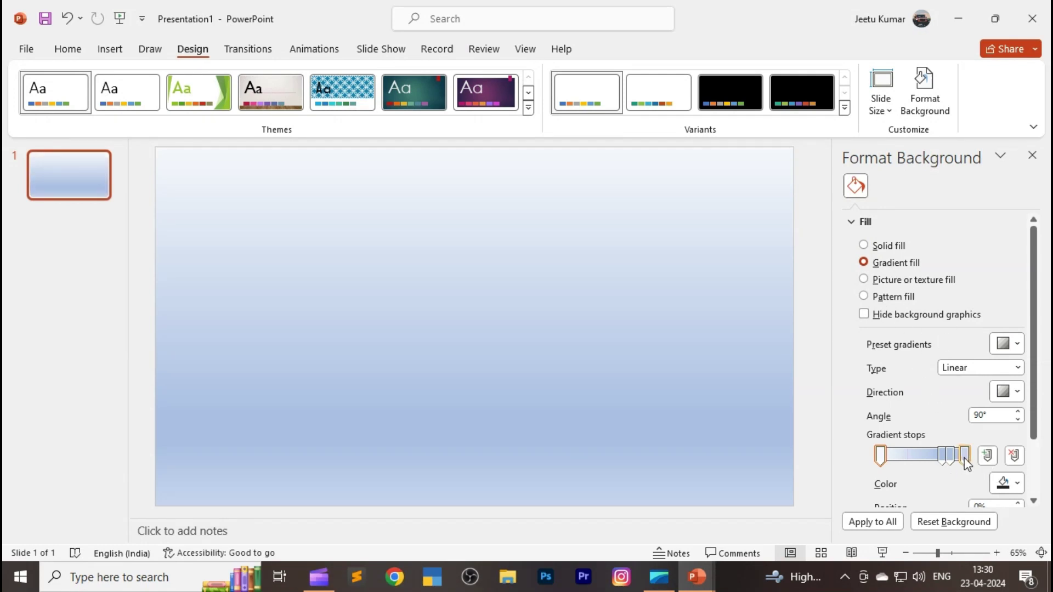
Make the first gradient stop white and move a dark grey stop to 40%
{"action": "left_click", "coordinate": [880, 464]}
{"action": "left_click", "coordinate": [1014, 485]}
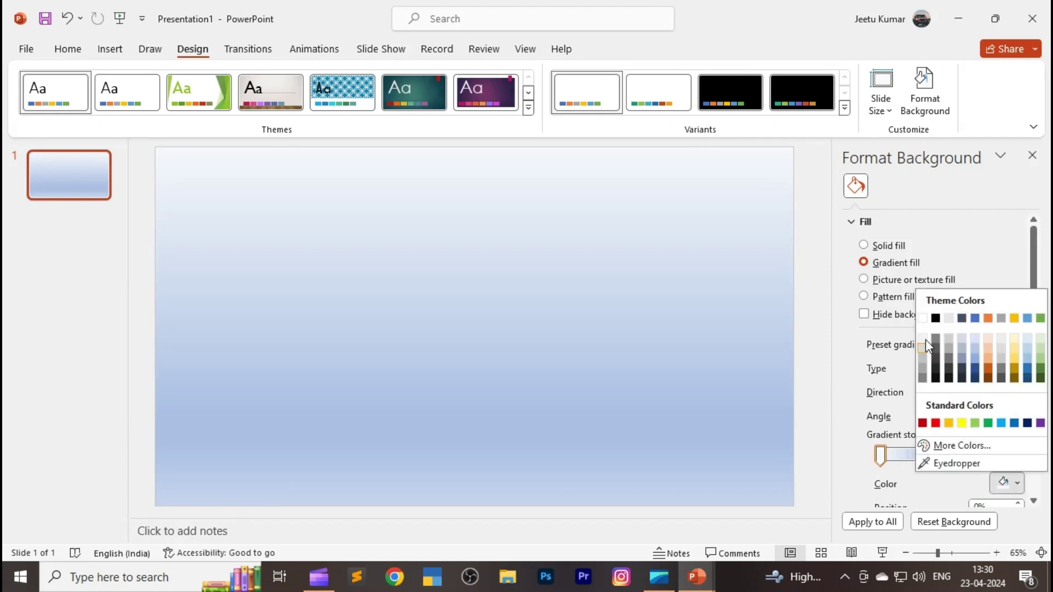
{"action": "left_click", "coordinate": [923, 319]}
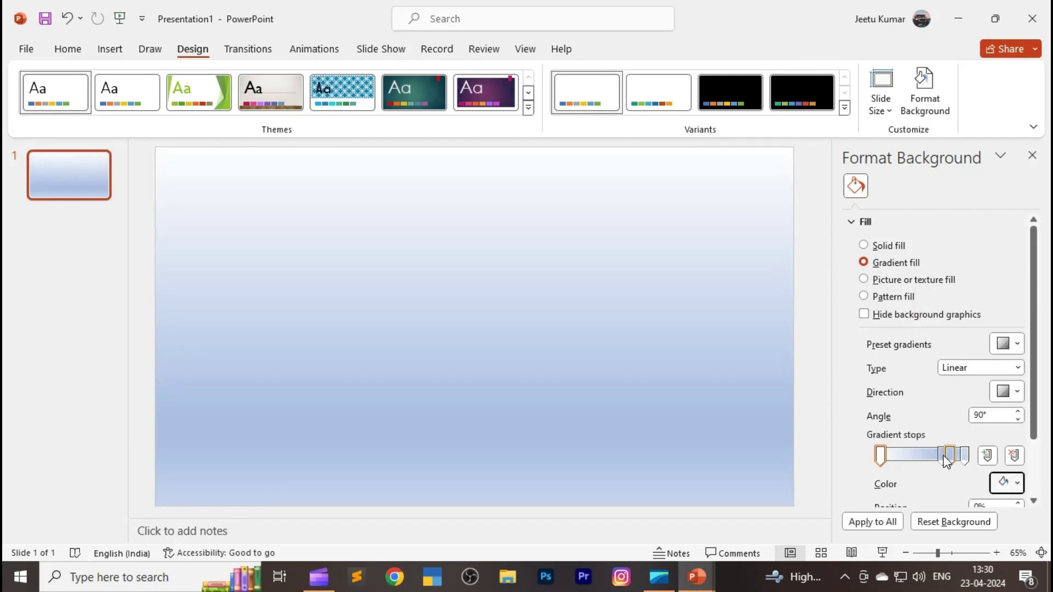
{"action": "left_click_drag", "start_coordinate": [949, 459], "coordinate": [914, 458]}
{"action": "left_click", "coordinate": [1016, 485]}
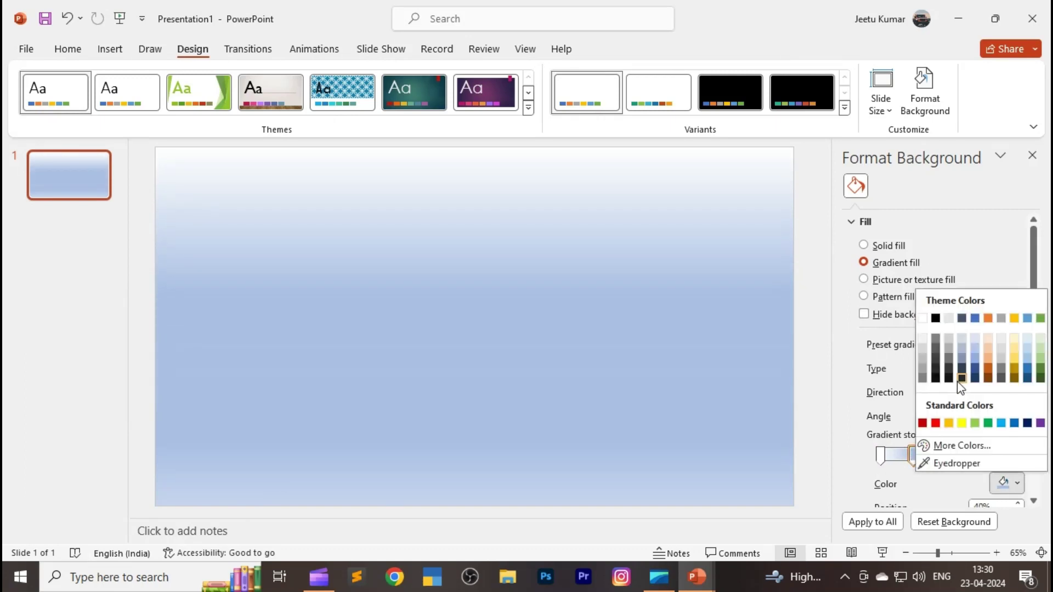
{"action": "left_click", "coordinate": [948, 360]}
Place black gradient stops at 68% and at a new 88% position
{"action": "left_click_drag", "start_coordinate": [957, 458], "coordinate": [939, 458]}
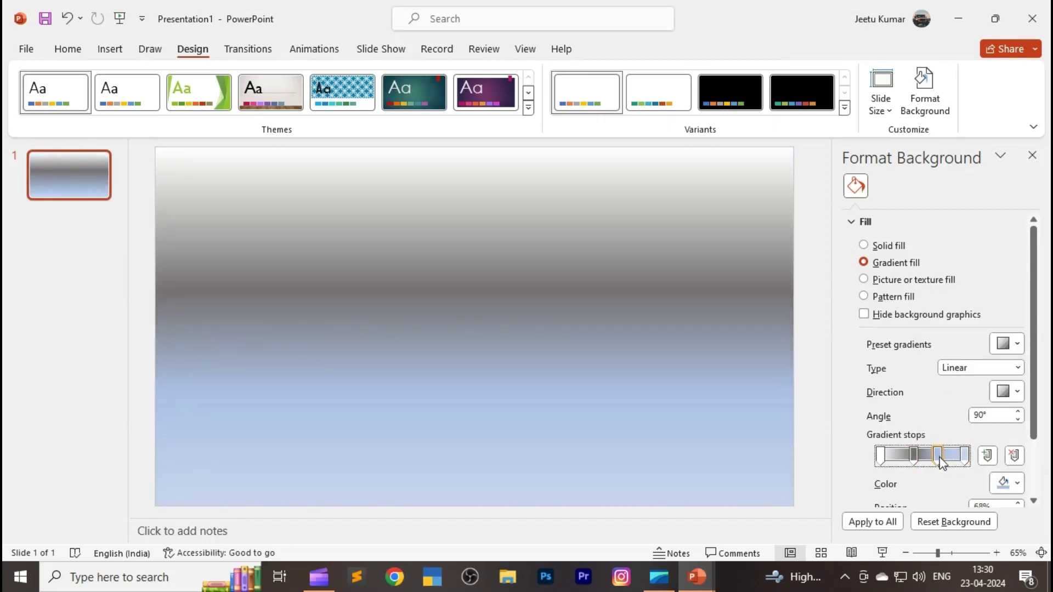
{"action": "left_click", "coordinate": [1003, 485]}
{"action": "left_click", "coordinate": [935, 318]}
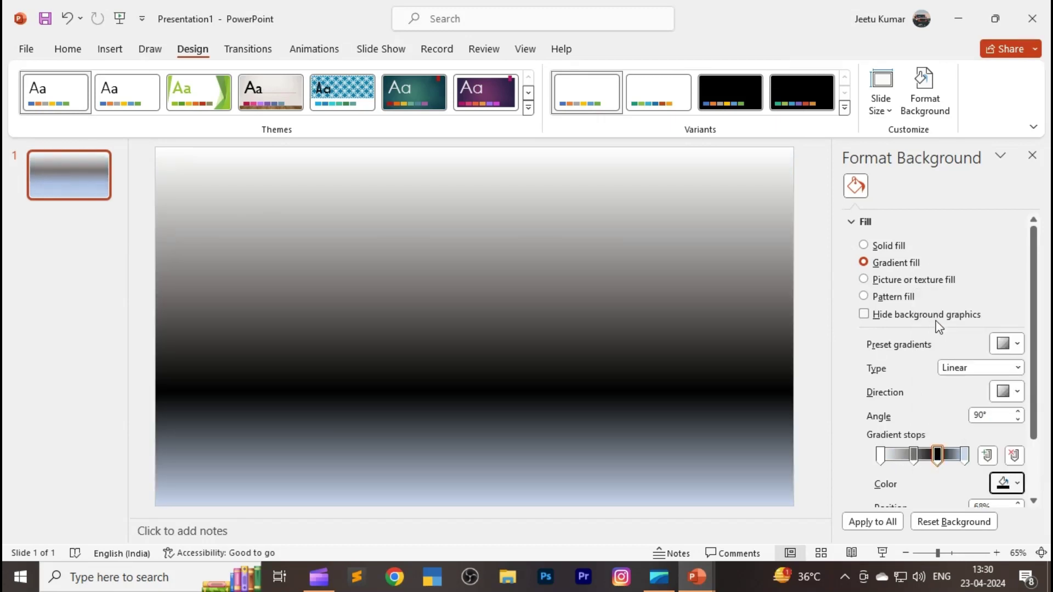
{"action": "left_click", "coordinate": [959, 456]}
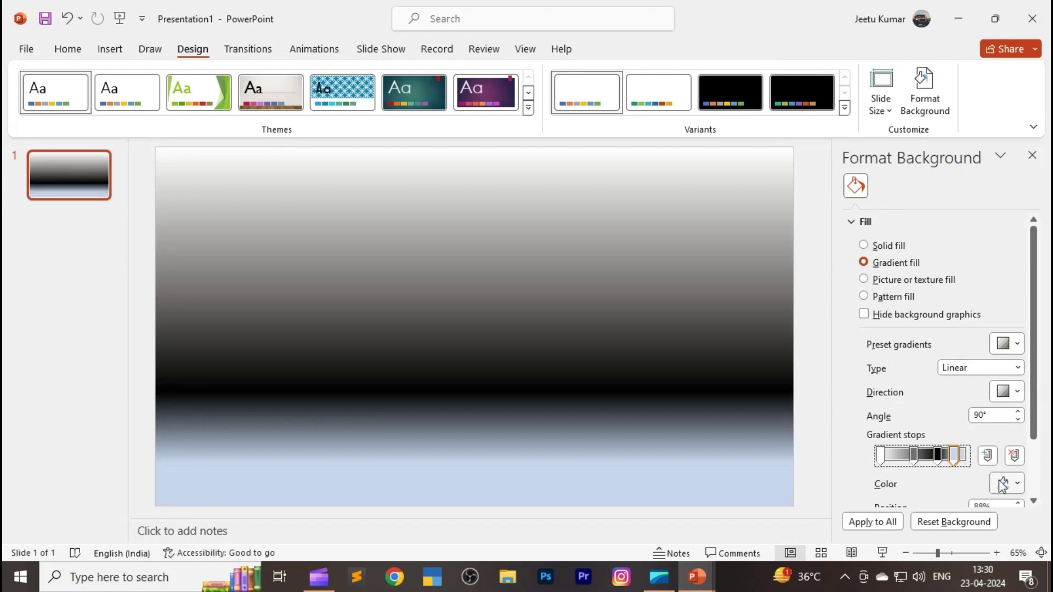
{"action": "left_click", "coordinate": [1003, 483]}
{"action": "left_click", "coordinate": [936, 319]}
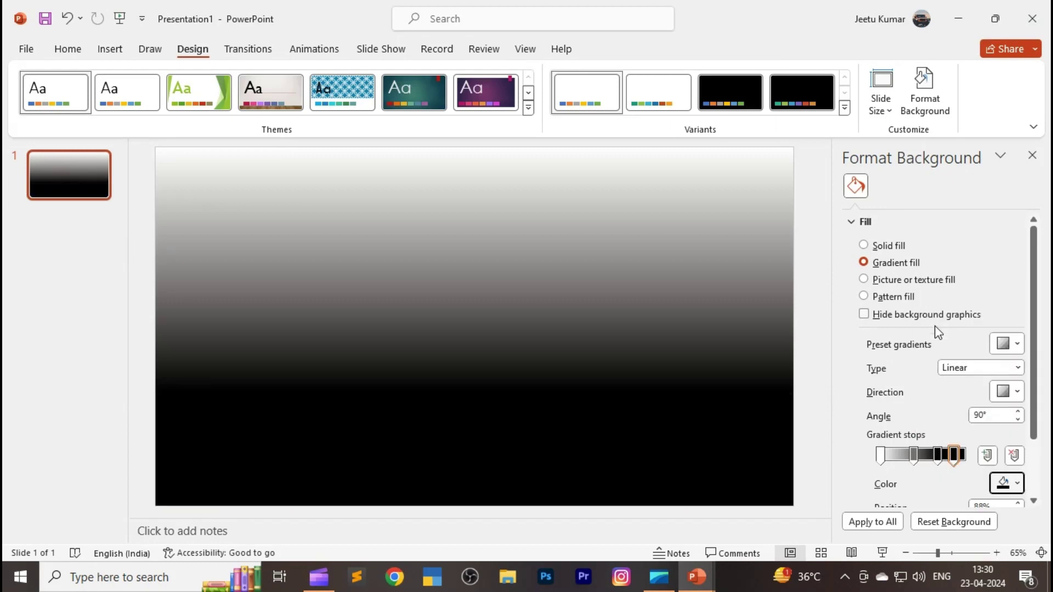
Change the gradient type to Path and move a white last stop to 100%
{"action": "left_click", "coordinate": [1019, 369]}
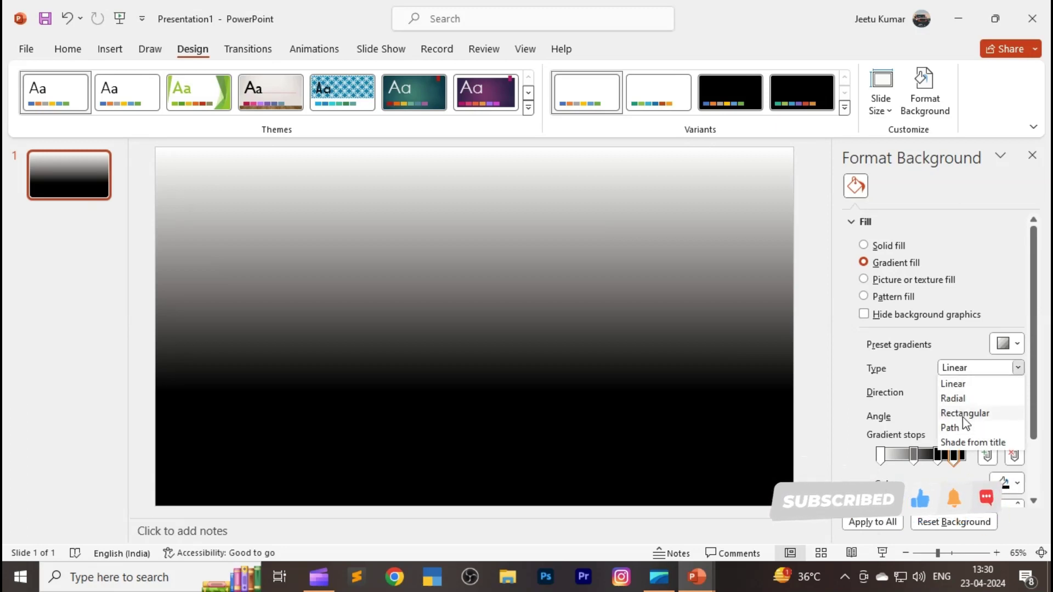
{"action": "key", "text": "Escape"}
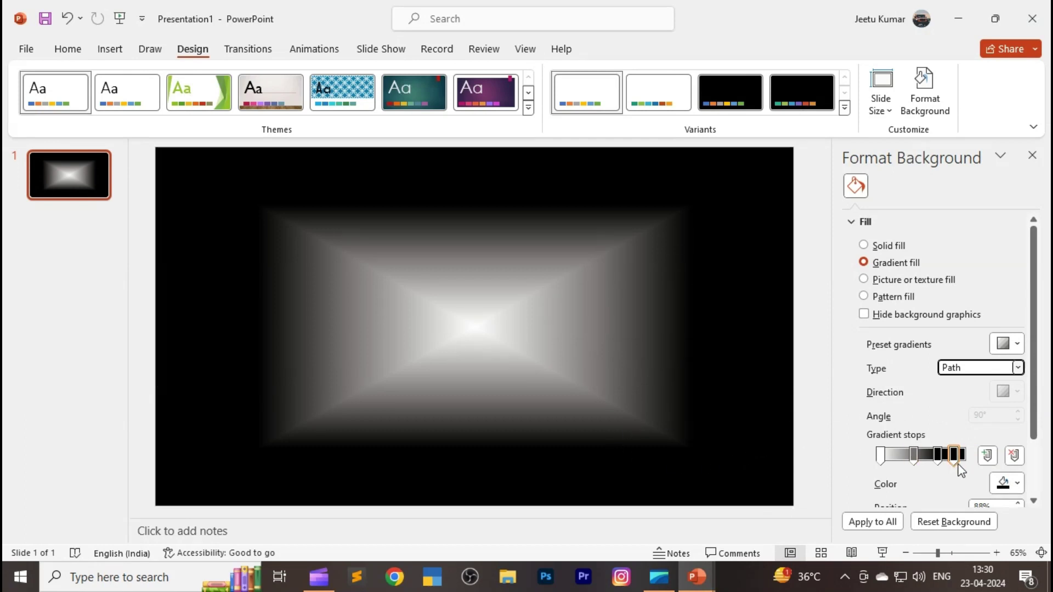
{"action": "mouse_move", "coordinate": [955, 455]}
{"action": "left_mouse_down"}
{"action": "mouse_move", "coordinate": [965, 455]}
{"action": "mouse_move", "coordinate": [902, 456]}
{"action": "mouse_move", "coordinate": [902, 466]}
{"action": "left_mouse_up"}
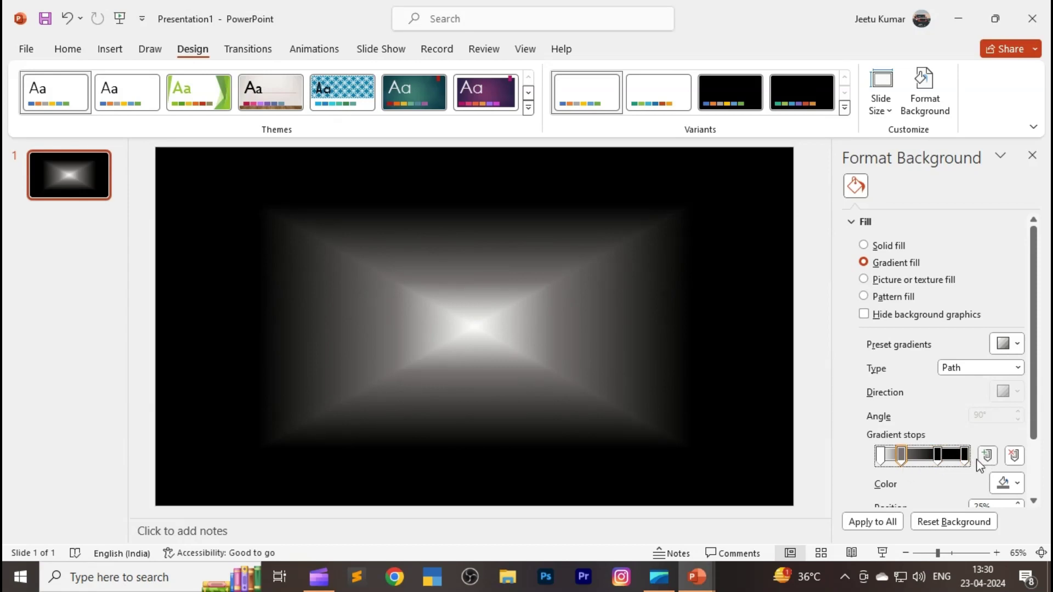
{"action": "left_click", "coordinate": [1005, 484]}
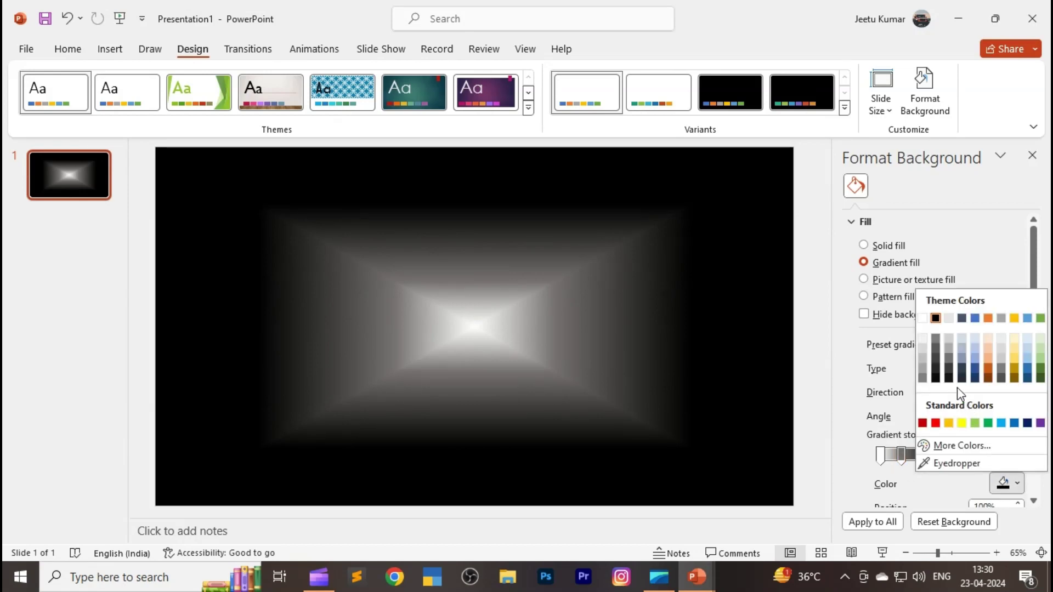
{"action": "left_click", "coordinate": [924, 320]}
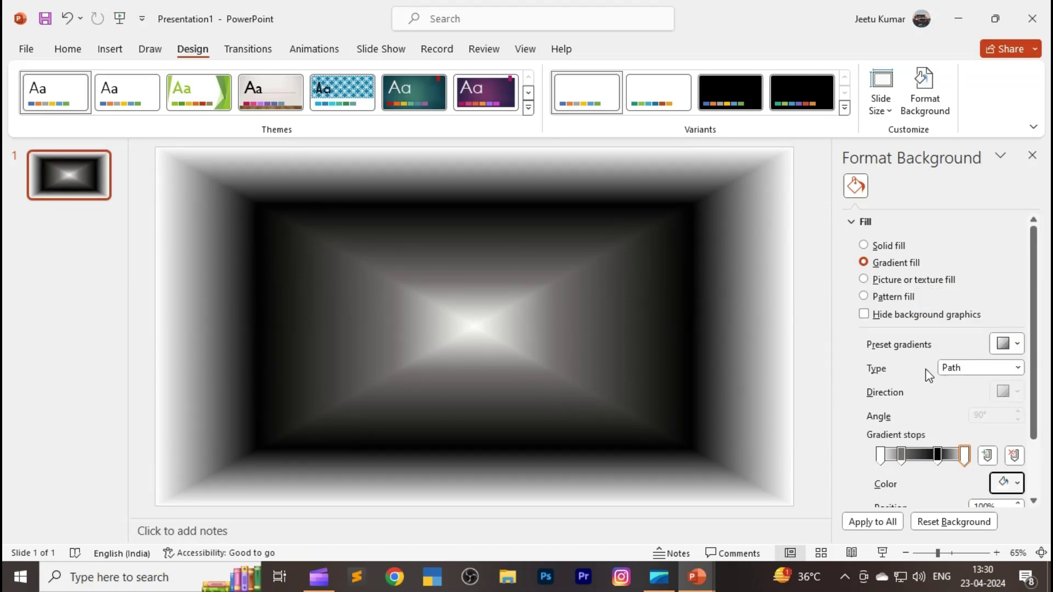
Shift the middle stops, second to 21%, to widen the dark walls, then close the pane
{"action": "left_click", "coordinate": [964, 457]}
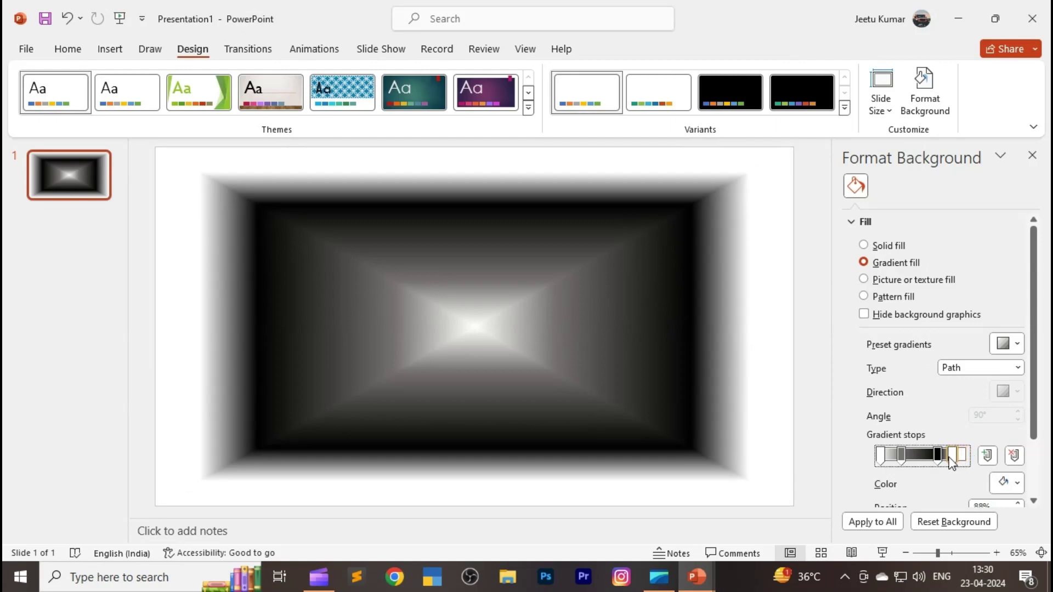
{"action": "left_click", "coordinate": [880, 458]}
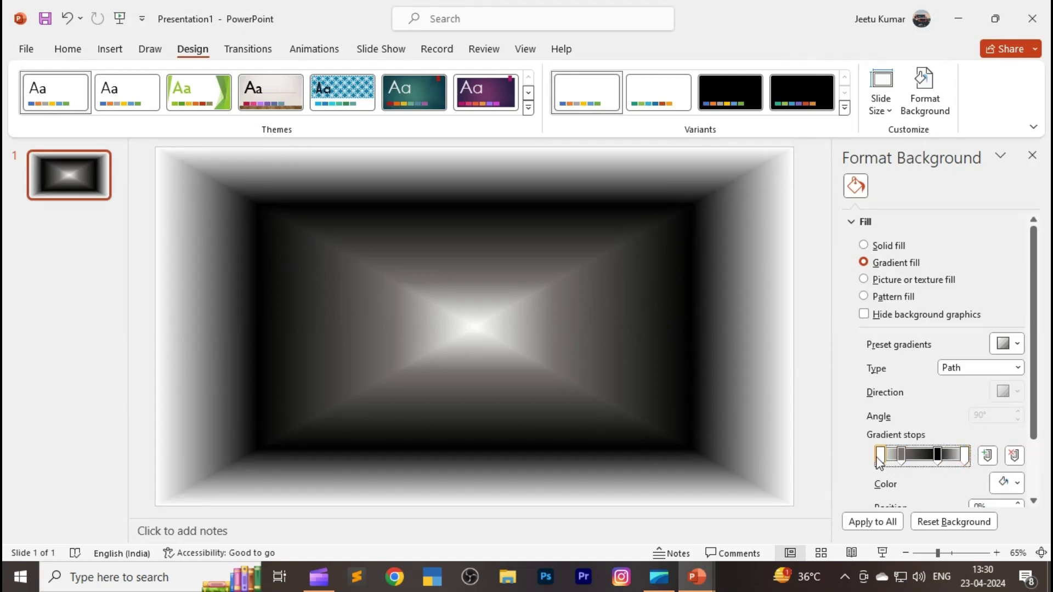
{"action": "left_click_drag", "start_coordinate": [907, 458], "coordinate": [904, 462]}
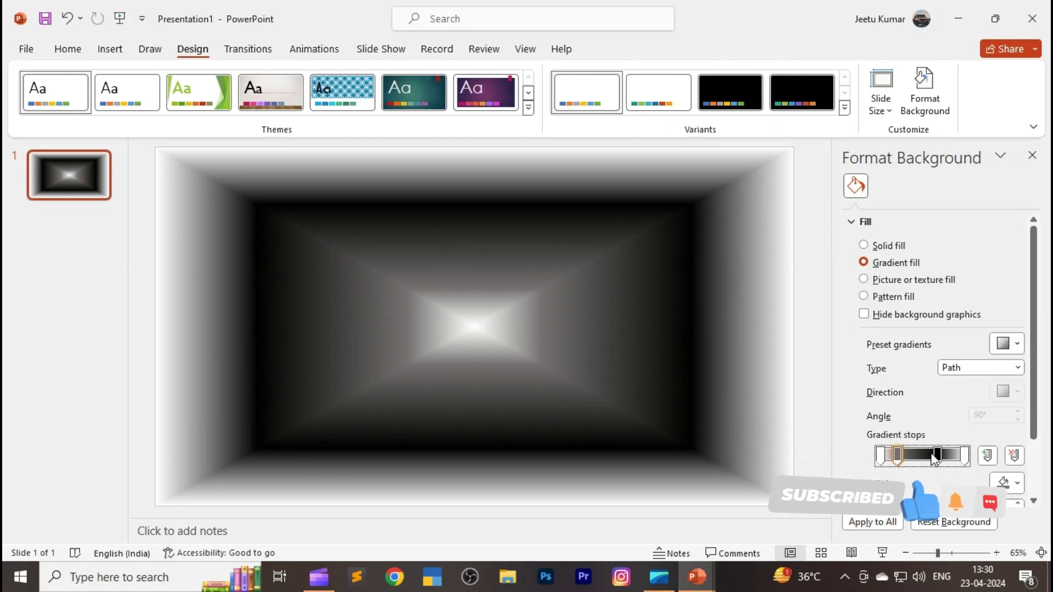
{"action": "left_click_drag", "start_coordinate": [938, 460], "coordinate": [926, 460]}
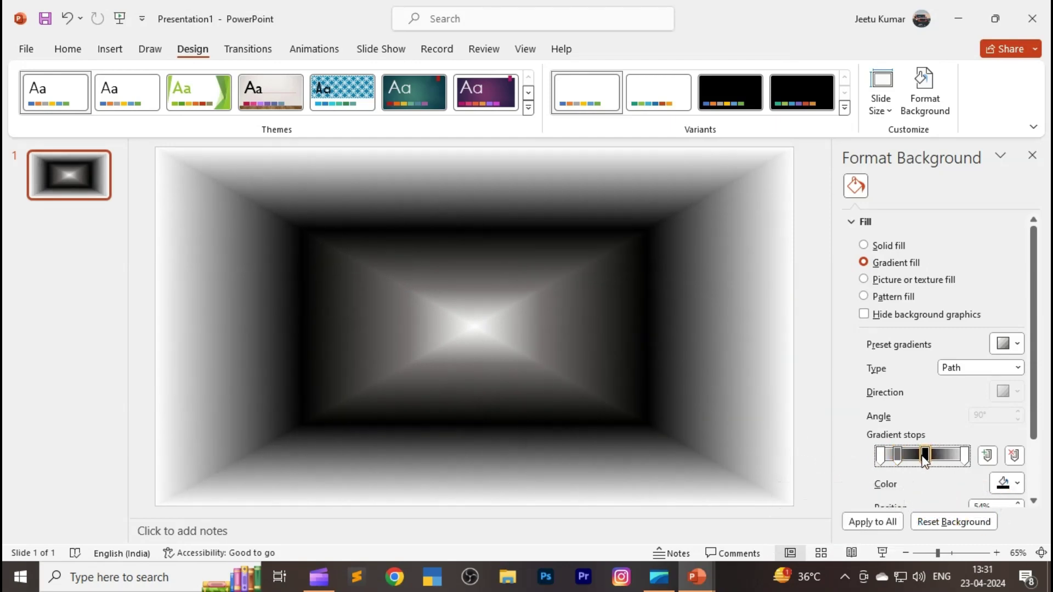
{"action": "mouse_move", "coordinate": [927, 463]}
{"action": "left_mouse_down"}
{"action": "mouse_move", "coordinate": [954, 458]}
{"action": "mouse_move", "coordinate": [891, 459]}
{"action": "mouse_move", "coordinate": [900, 461]}
{"action": "left_mouse_up"}
{"action": "left_click", "coordinate": [962, 461]}
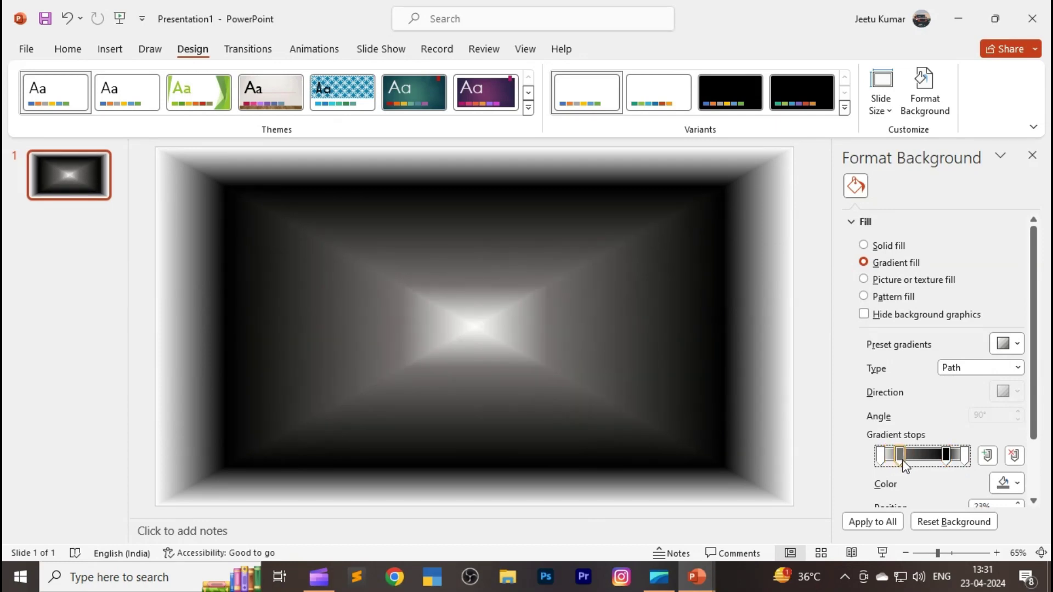
{"action": "left_click", "coordinate": [1032, 157]}
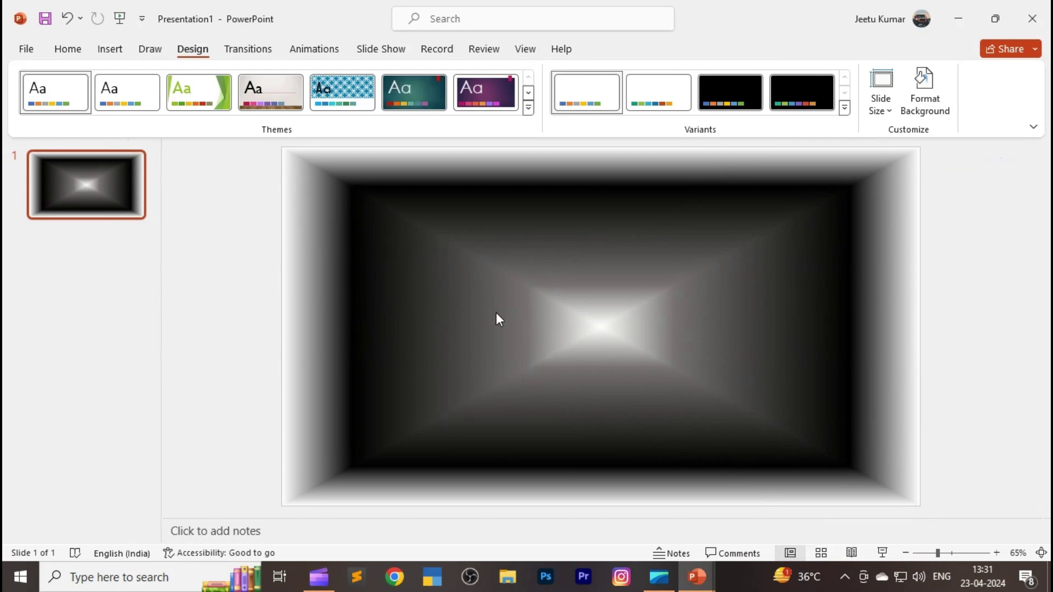
Draw a rectangle over the centre of the tunnel
{"action": "left_click", "coordinate": [110, 49]}
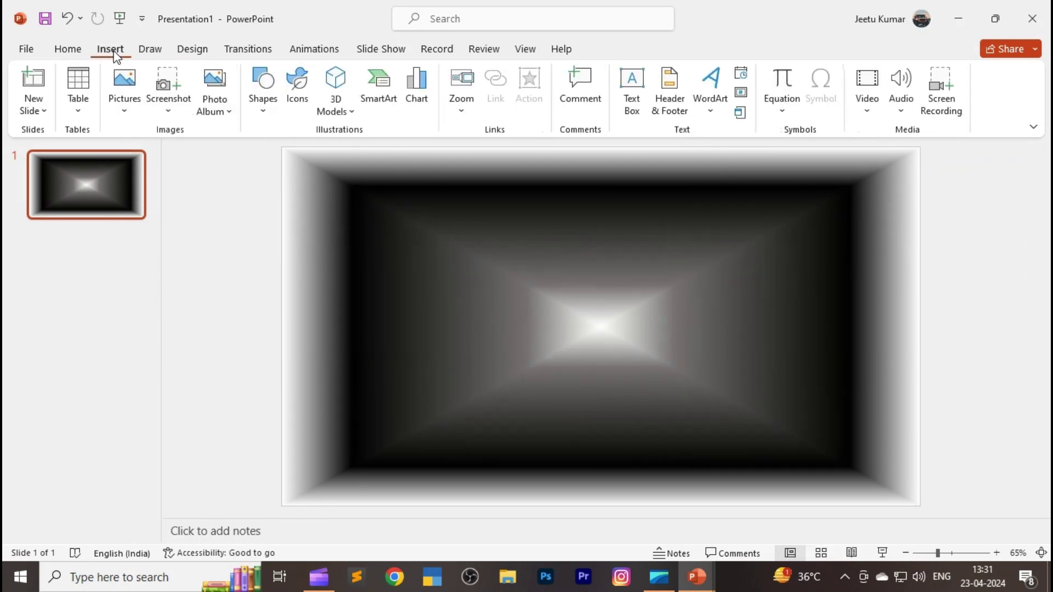
{"action": "left_click", "coordinate": [266, 110]}
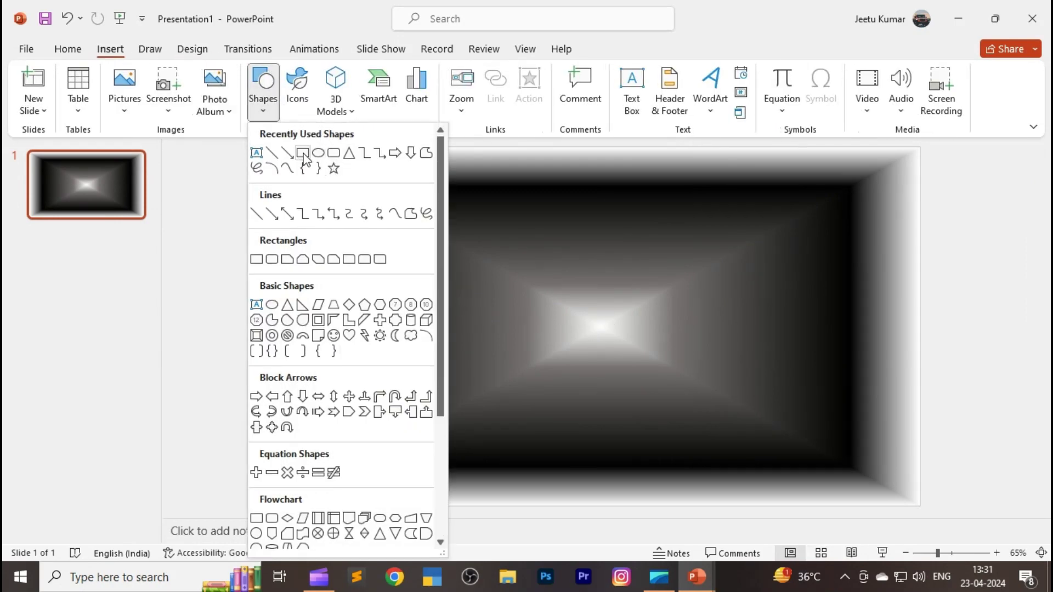
{"action": "left_click", "coordinate": [303, 153]}
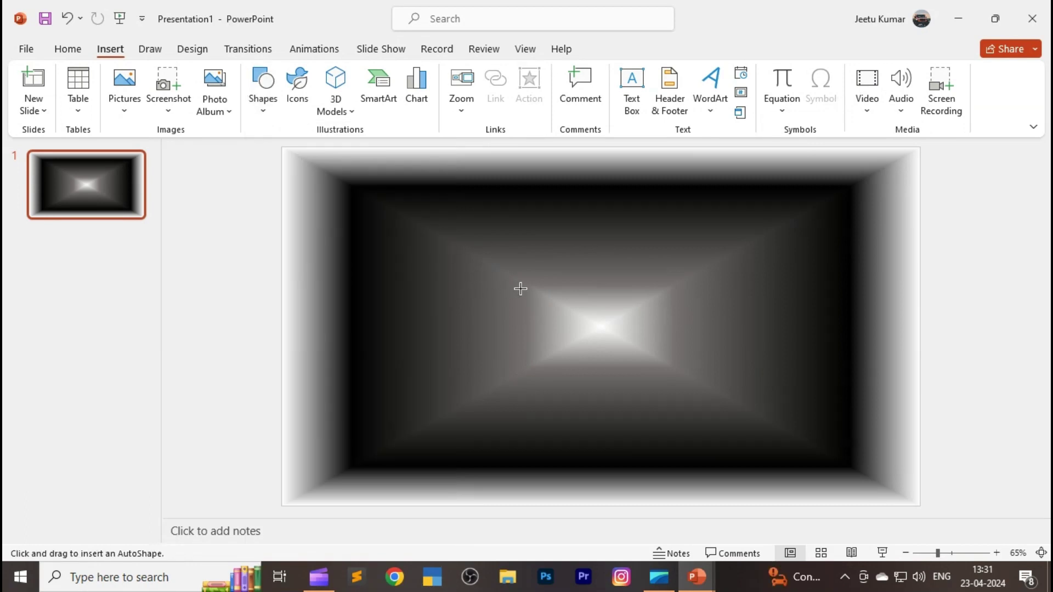
{"action": "left_click_drag", "start_coordinate": [527, 282], "coordinate": [683, 364]}
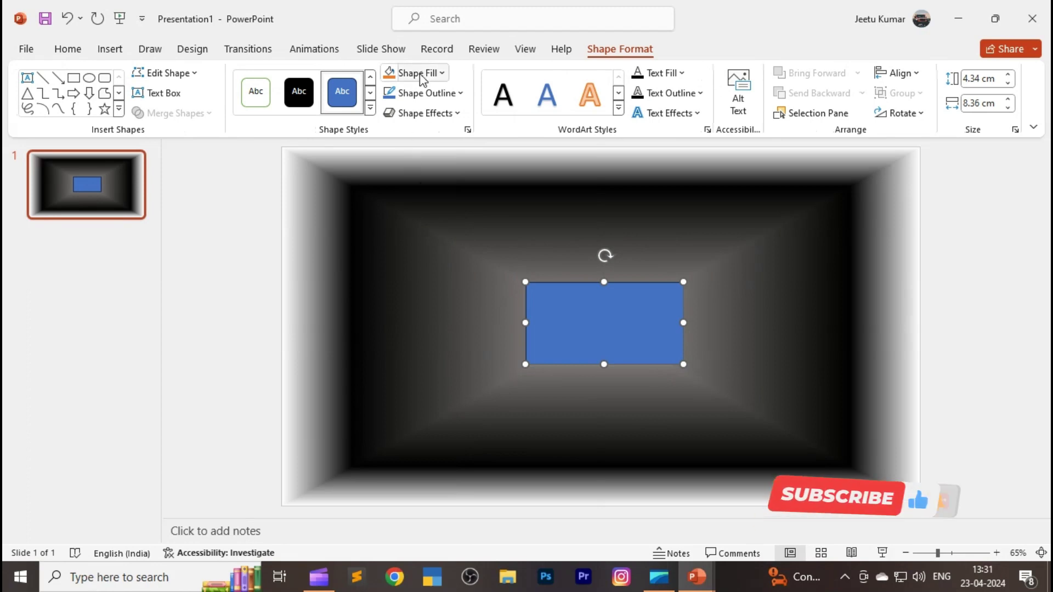
Fill the rectangle white and remove its outline
{"action": "left_click", "coordinate": [420, 74]}
{"action": "left_click", "coordinate": [415, 112]}
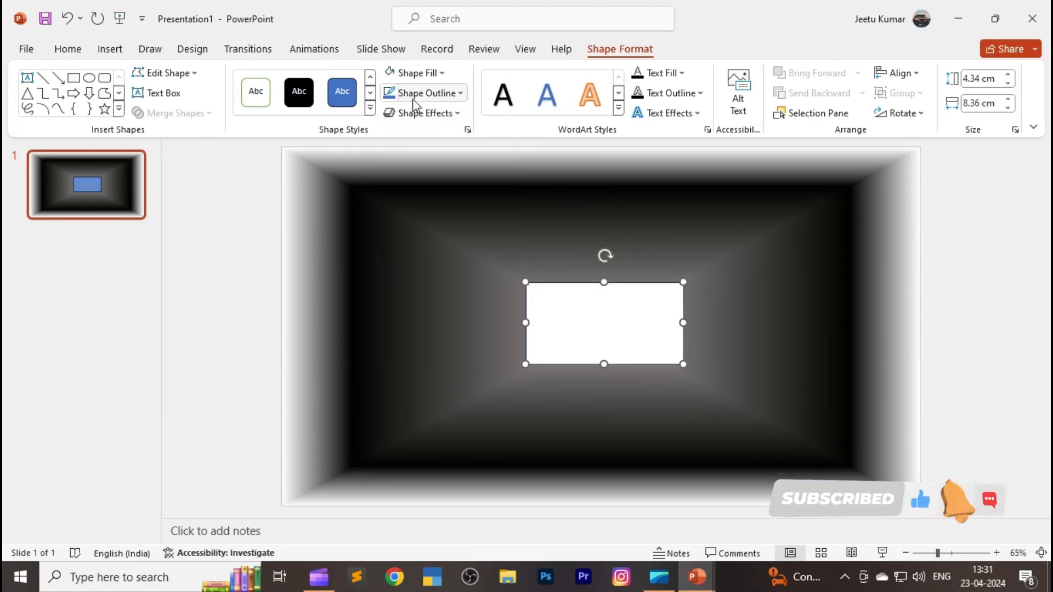
{"action": "left_click", "coordinate": [437, 94]}
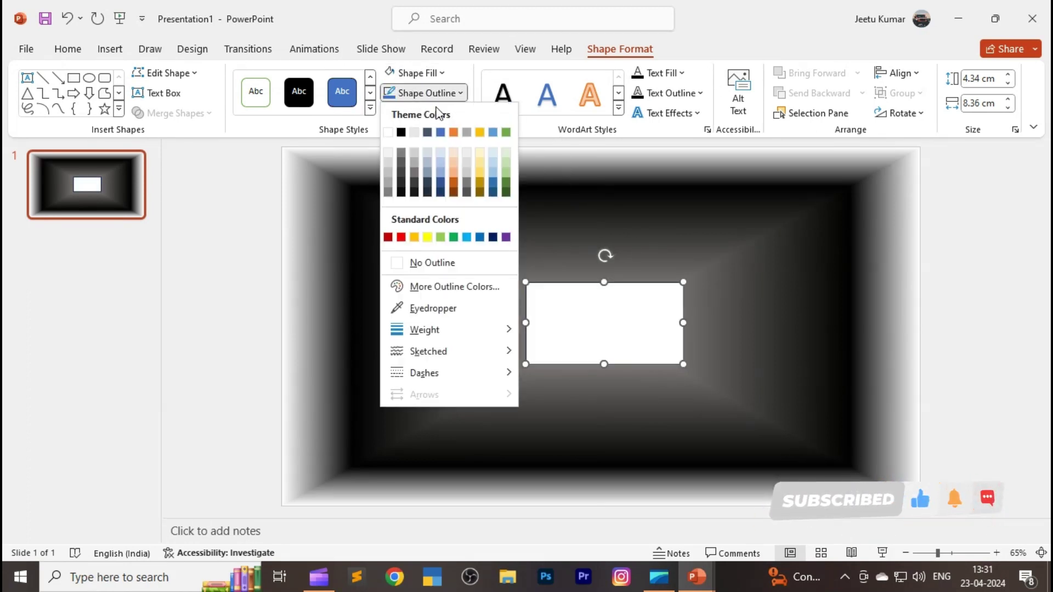
{"action": "left_click", "coordinate": [454, 266]}
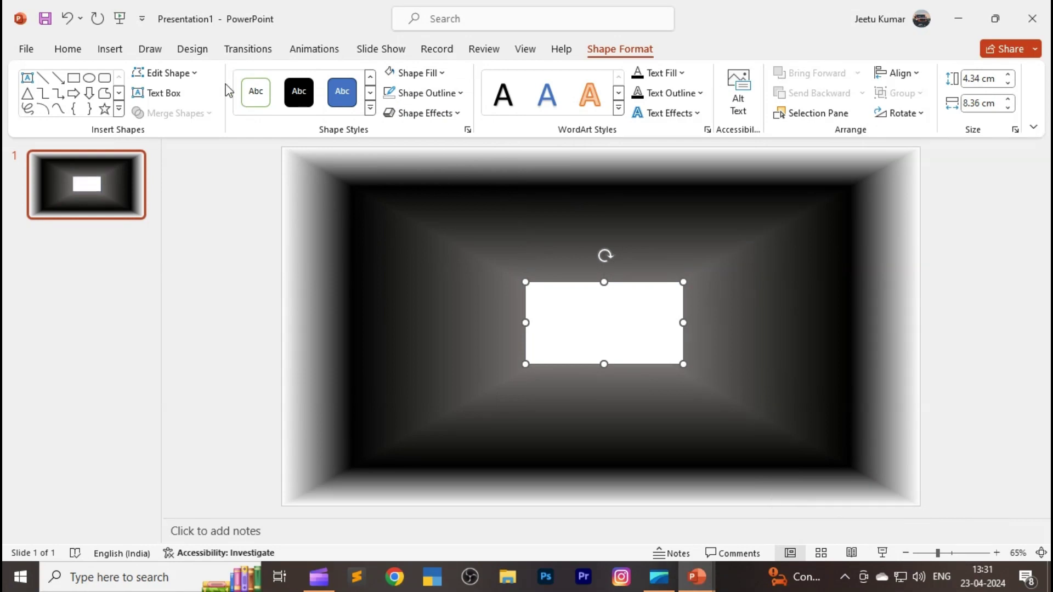
{"action": "left_click", "coordinate": [109, 49]}
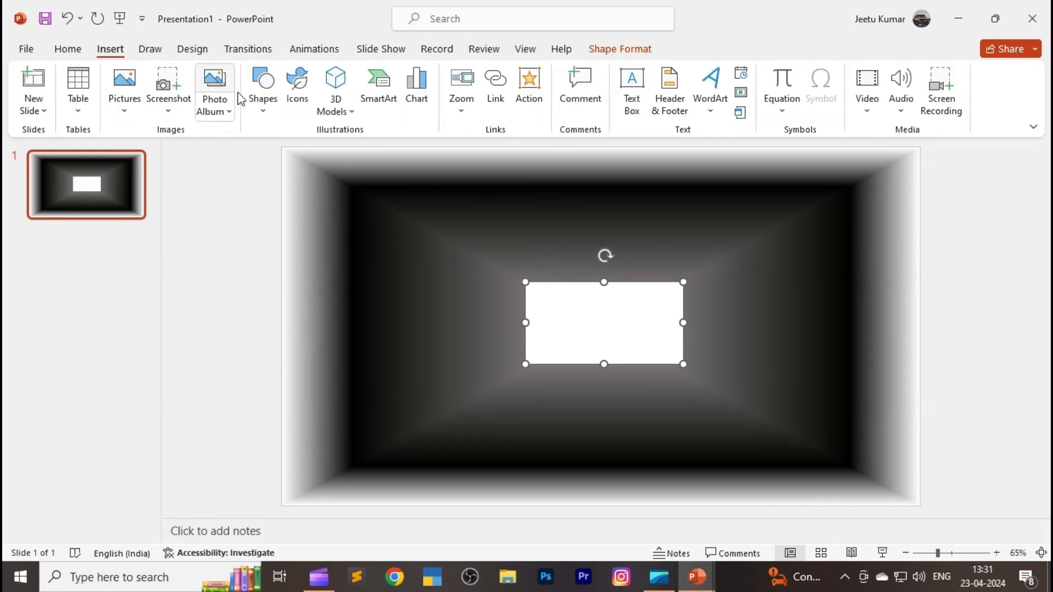
{"action": "left_click", "coordinate": [263, 93]}
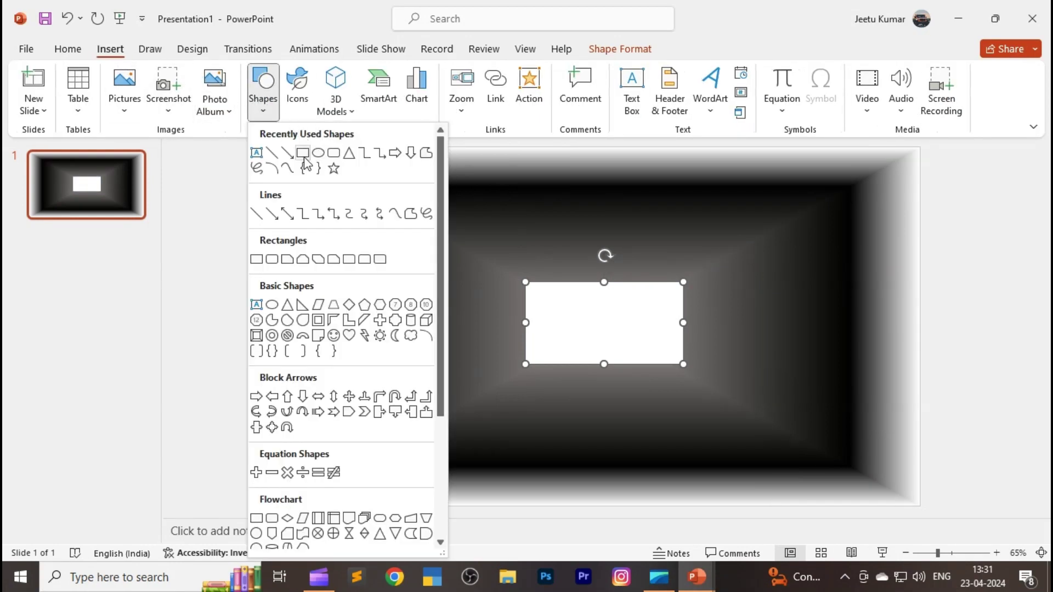
Draw a rectangle centred below the white opening, reaching the slide's bottom edge
{"action": "left_click", "coordinate": [303, 154]}
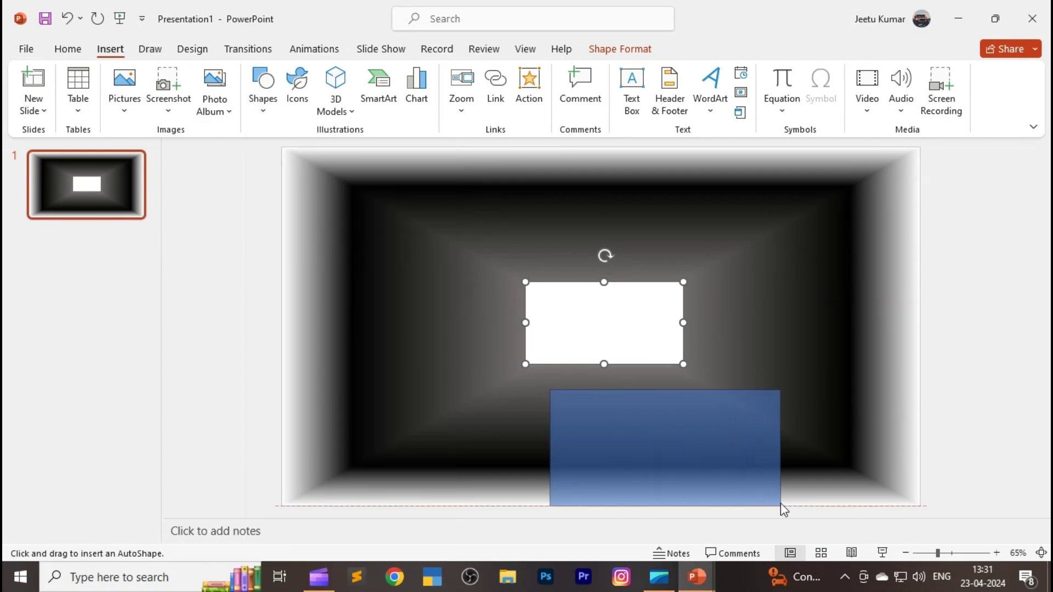
{"action": "left_click_drag", "start_coordinate": [551, 390], "coordinate": [770, 506]}
{"action": "mouse_move", "coordinate": [675, 467]}
{"action": "left_mouse_down"}
{"action": "mouse_move", "coordinate": [631, 475]}
{"action": "mouse_move", "coordinate": [624, 465]}
{"action": "left_mouse_up"}
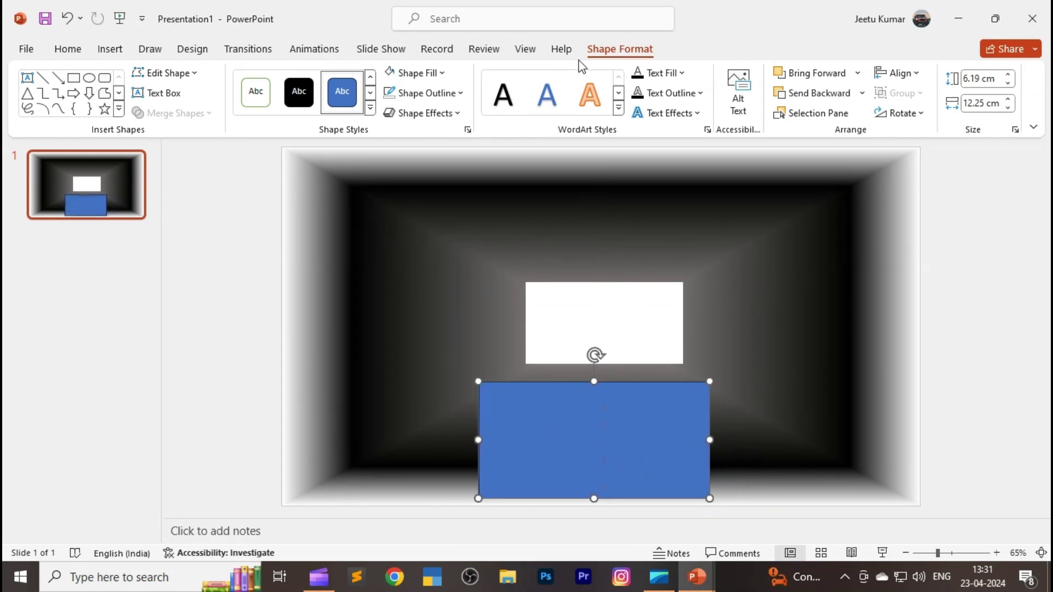
Edit the rectangle's points into a trapezoid from the opening to the bottom corners
{"action": "left_click", "coordinate": [195, 74]}
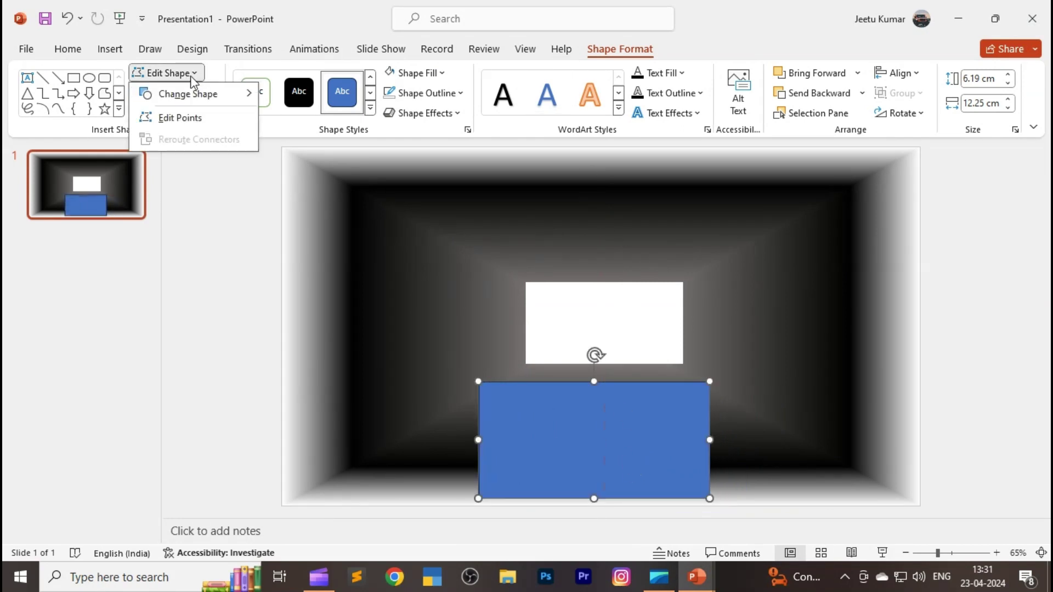
{"action": "left_click", "coordinate": [180, 118]}
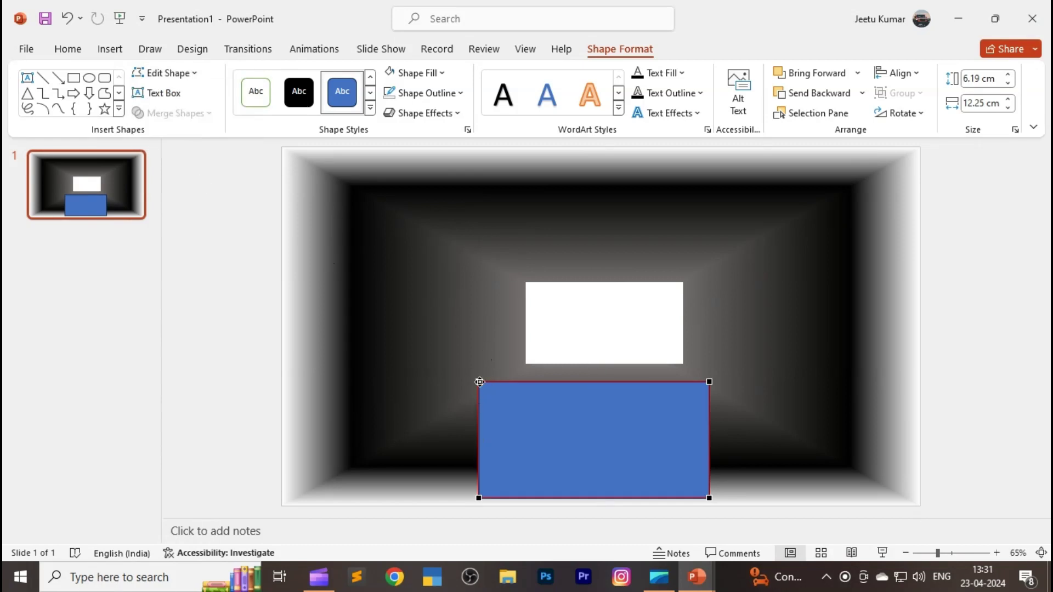
{"action": "left_click_drag", "start_coordinate": [480, 382], "coordinate": [525, 366]}
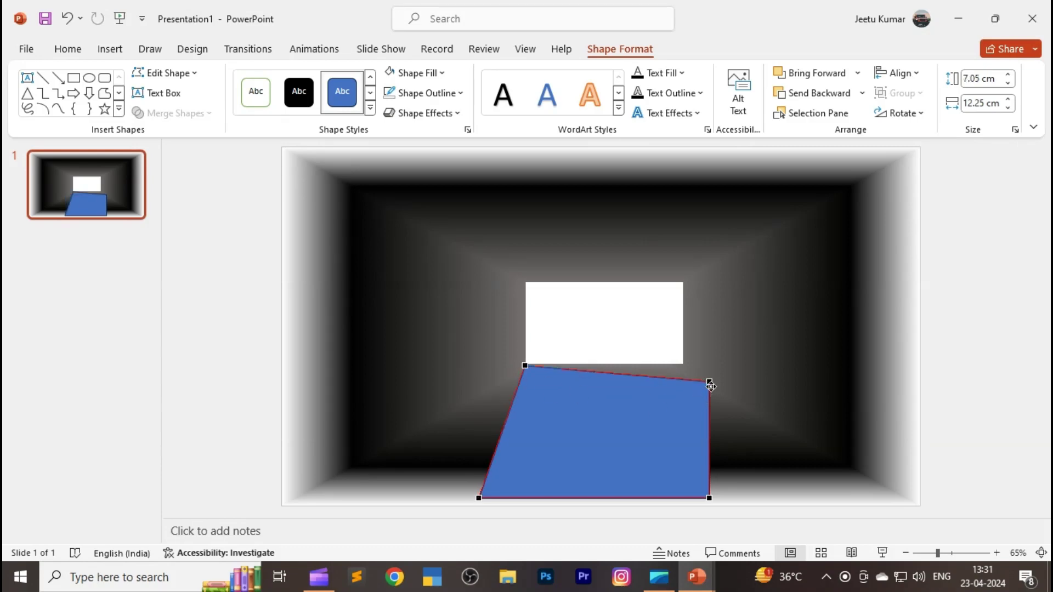
{"action": "left_click_drag", "start_coordinate": [711, 385], "coordinate": [678, 366]}
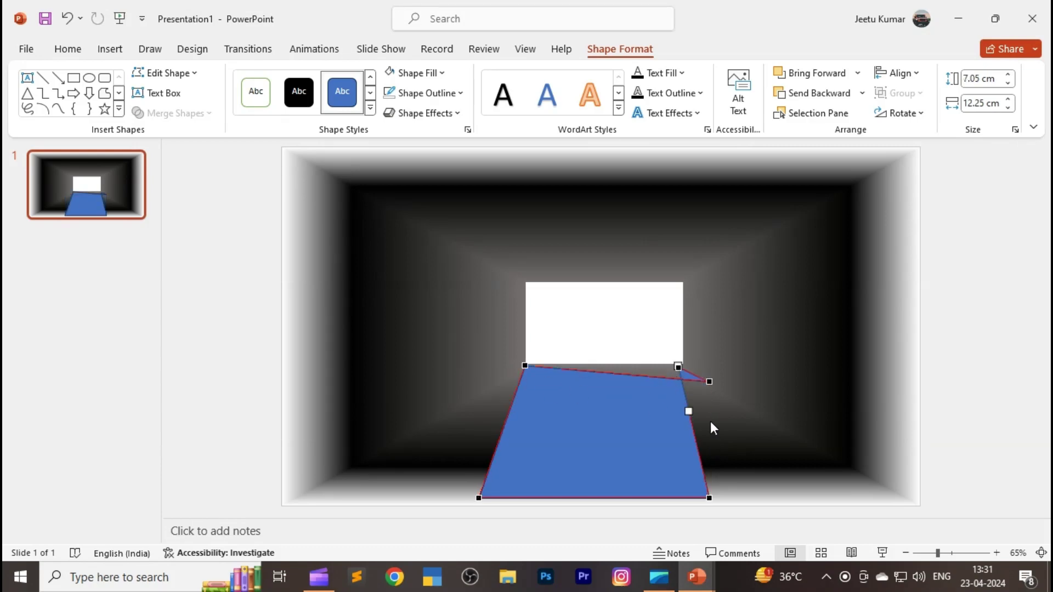
{"action": "key", "text": "ctrl+z"}
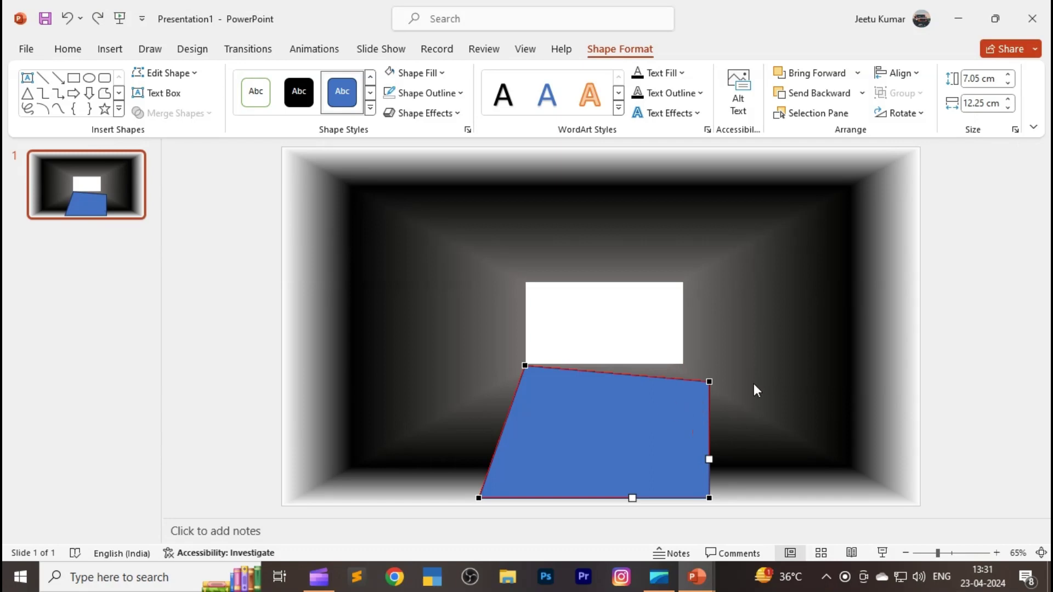
{"action": "left_click_drag", "start_coordinate": [709, 381], "coordinate": [683, 365]}
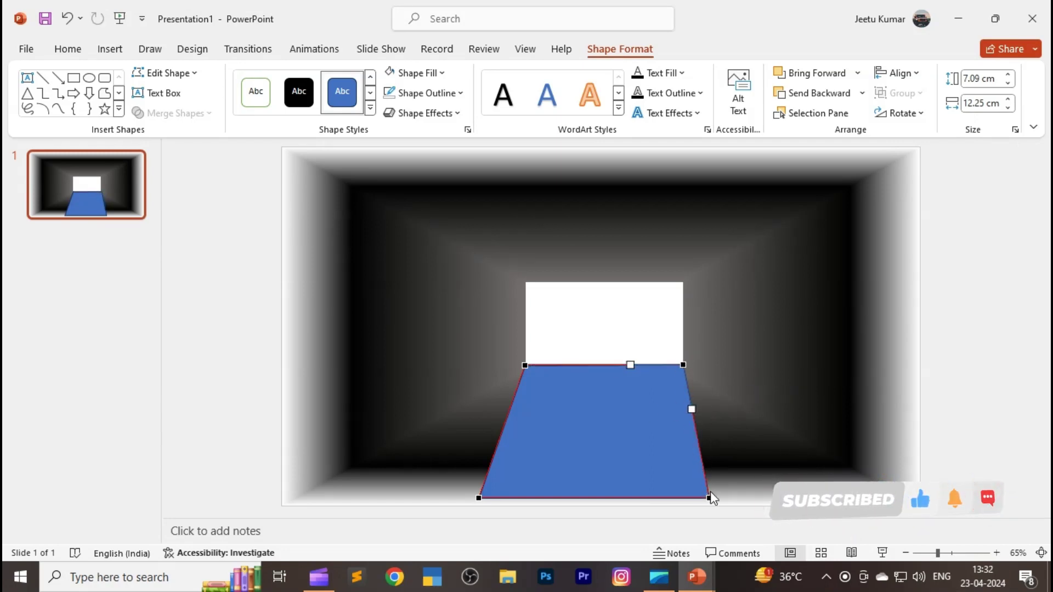
{"action": "left_click_drag", "start_coordinate": [709, 499], "coordinate": [920, 507]}
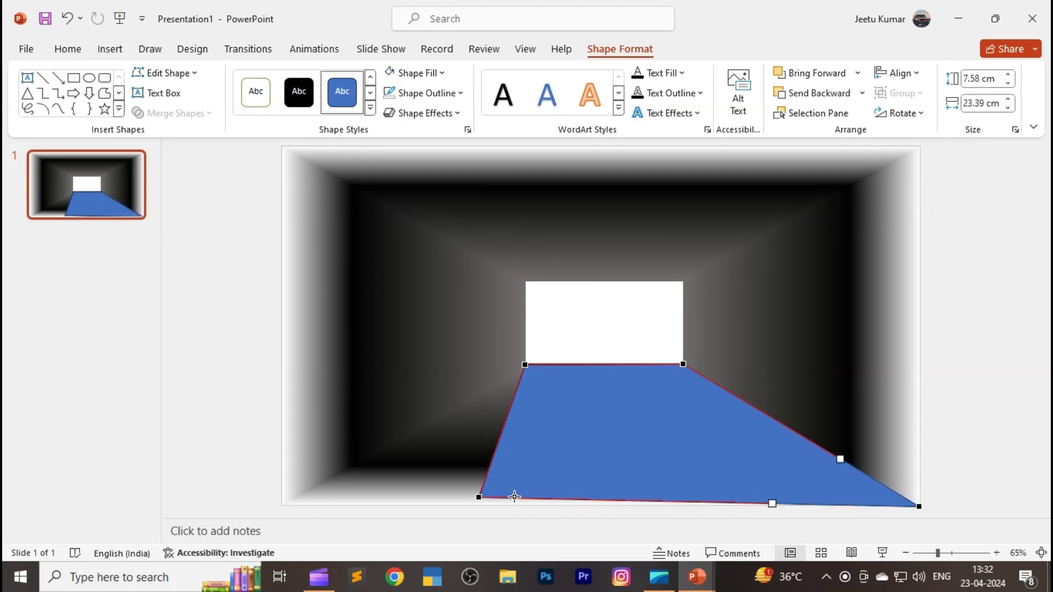
{"action": "left_click_drag", "start_coordinate": [480, 499], "coordinate": [281, 505]}
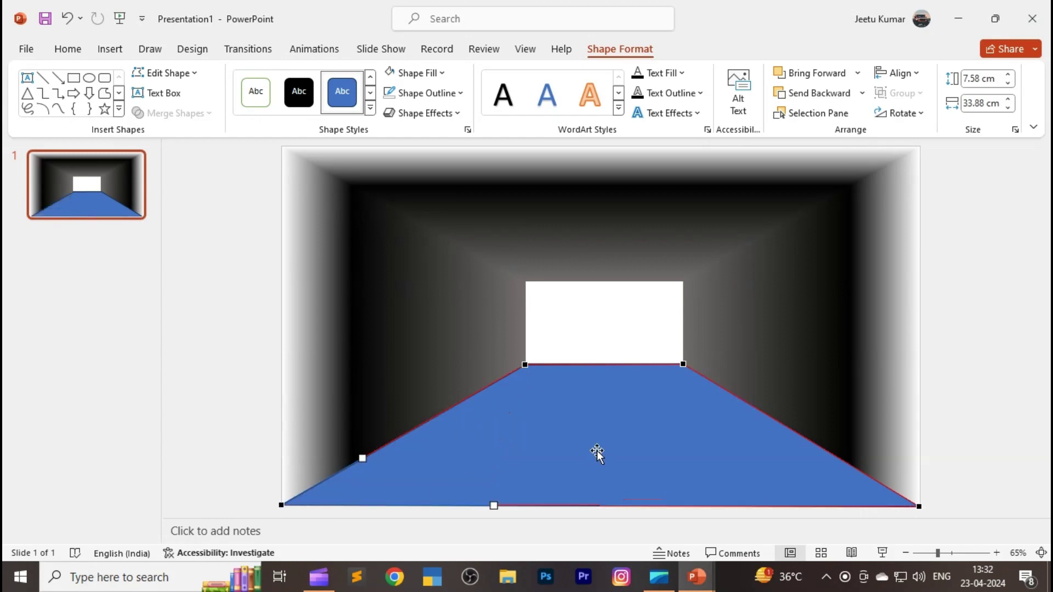
{"action": "left_click", "coordinate": [777, 321]}
Fill the floor trapezoid black and remove its outline
{"action": "left_click", "coordinate": [711, 424]}
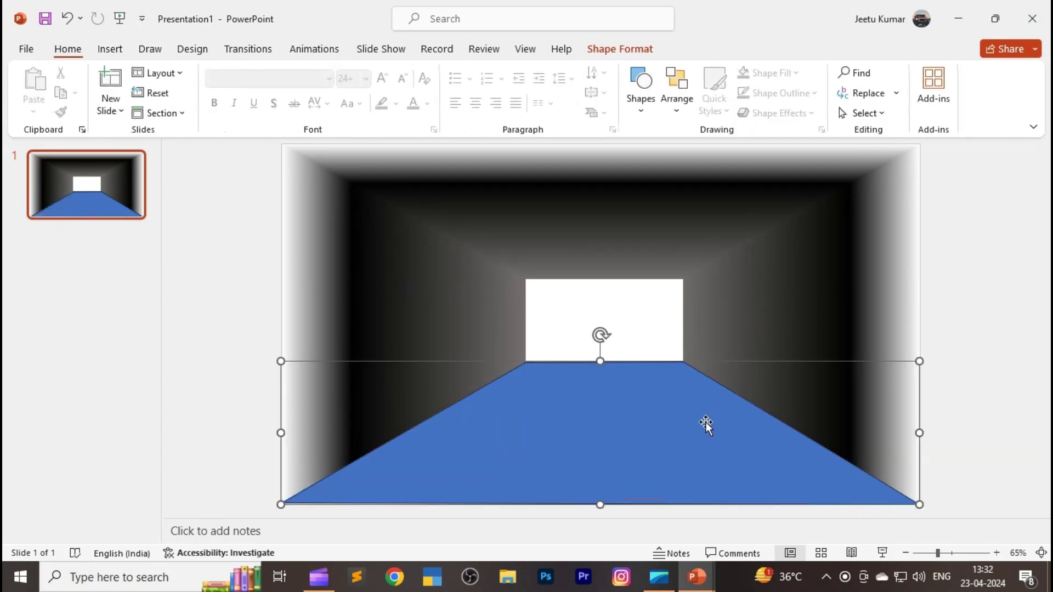
{"action": "left_click", "coordinate": [416, 73]}
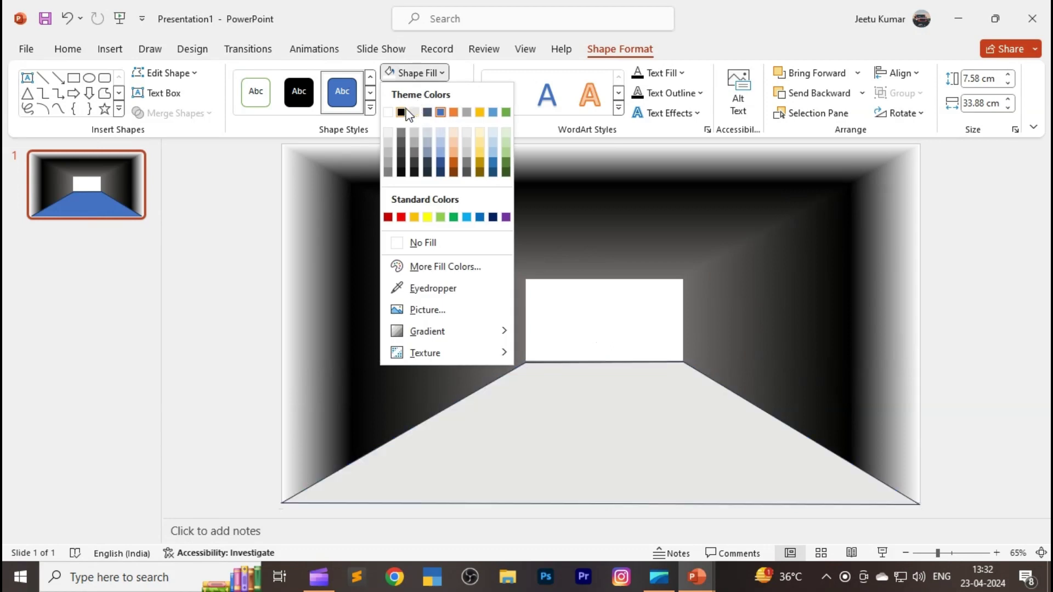
{"action": "left_click", "coordinate": [405, 112]}
{"action": "left_click", "coordinate": [433, 96]}
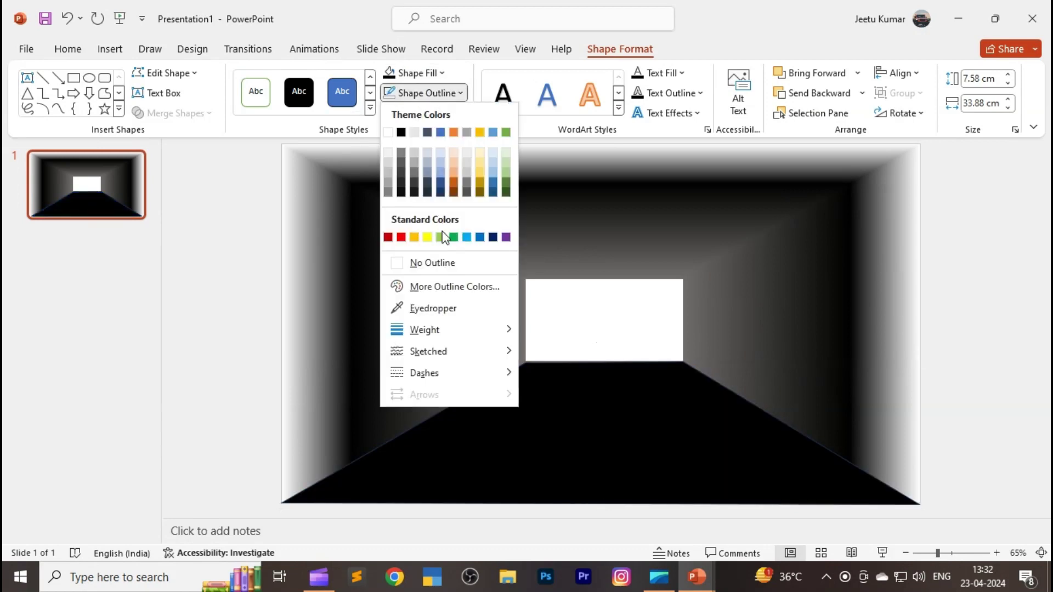
{"action": "left_click", "coordinate": [433, 263]}
{"action": "left_click", "coordinate": [605, 278]}
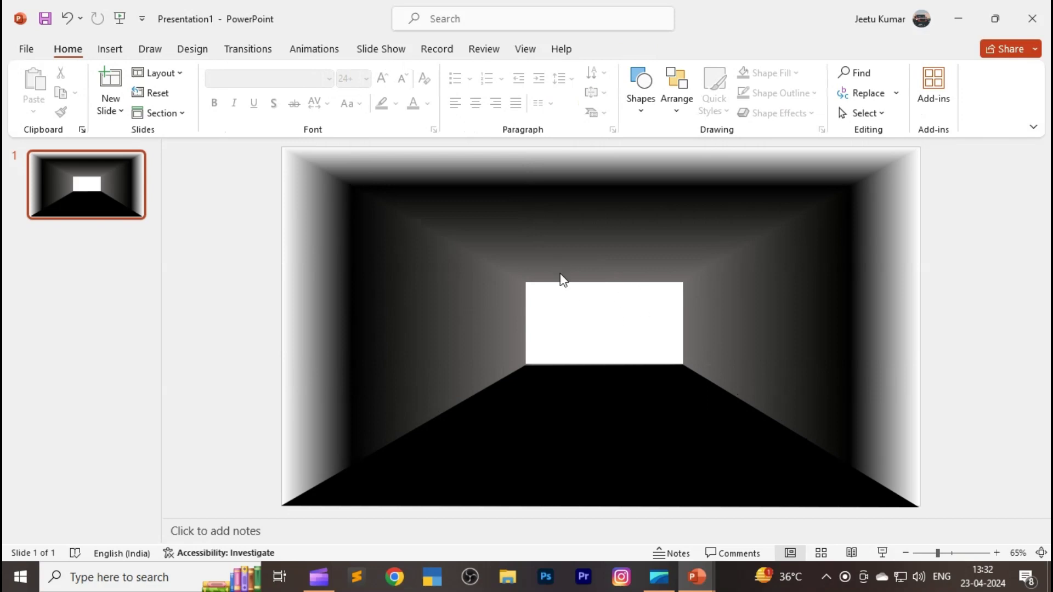
{"action": "left_click", "coordinate": [115, 49]}
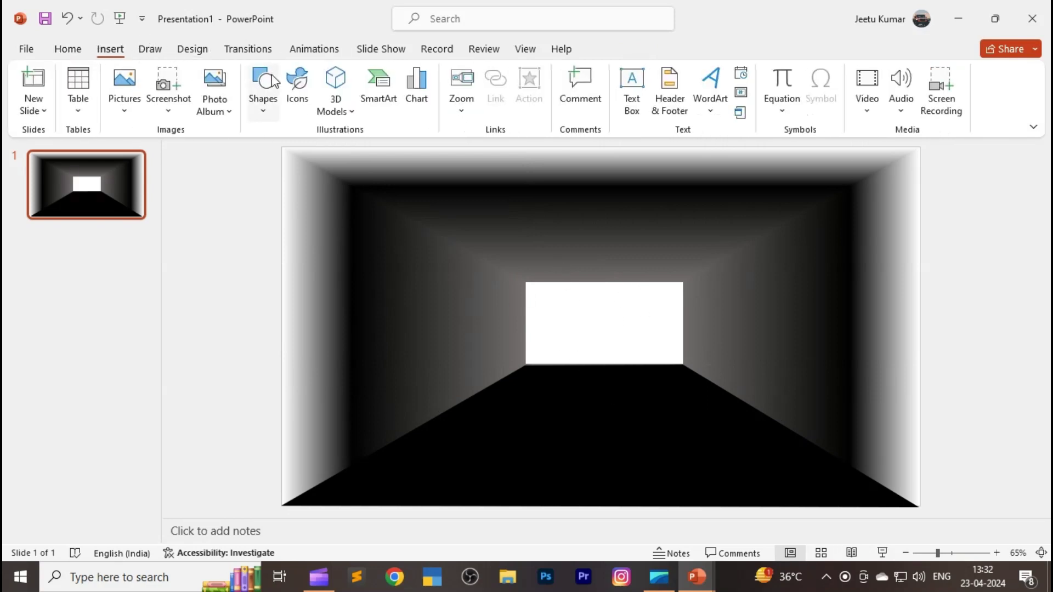
Draw a short vertical line on the floor, thickened and coloured white
{"action": "left_click", "coordinate": [265, 109]}
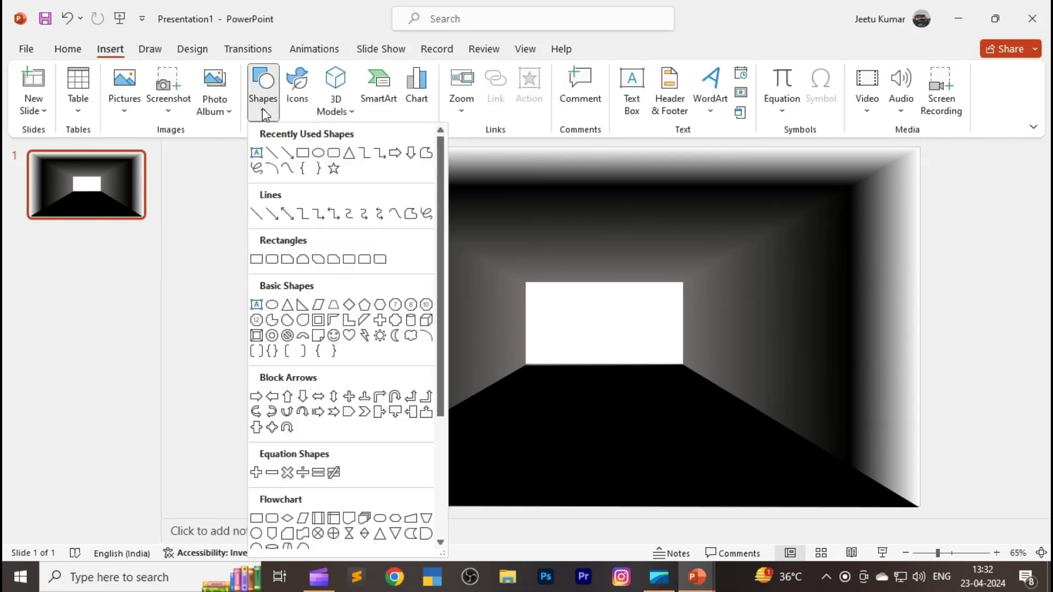
{"action": "left_click", "coordinate": [274, 156]}
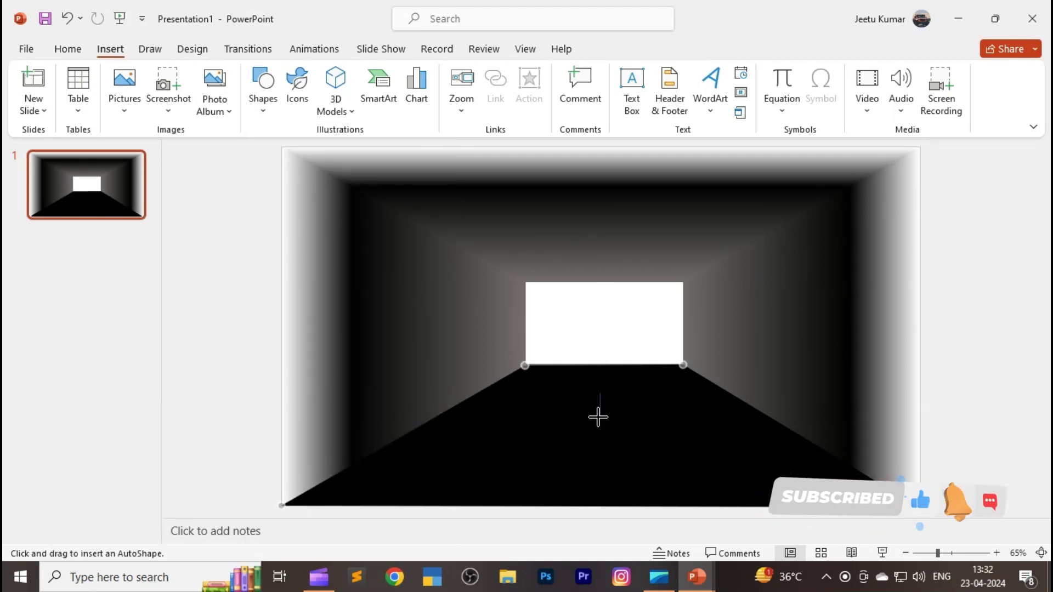
{"action": "left_click_drag", "start_coordinate": [600, 392], "coordinate": [600, 417]}
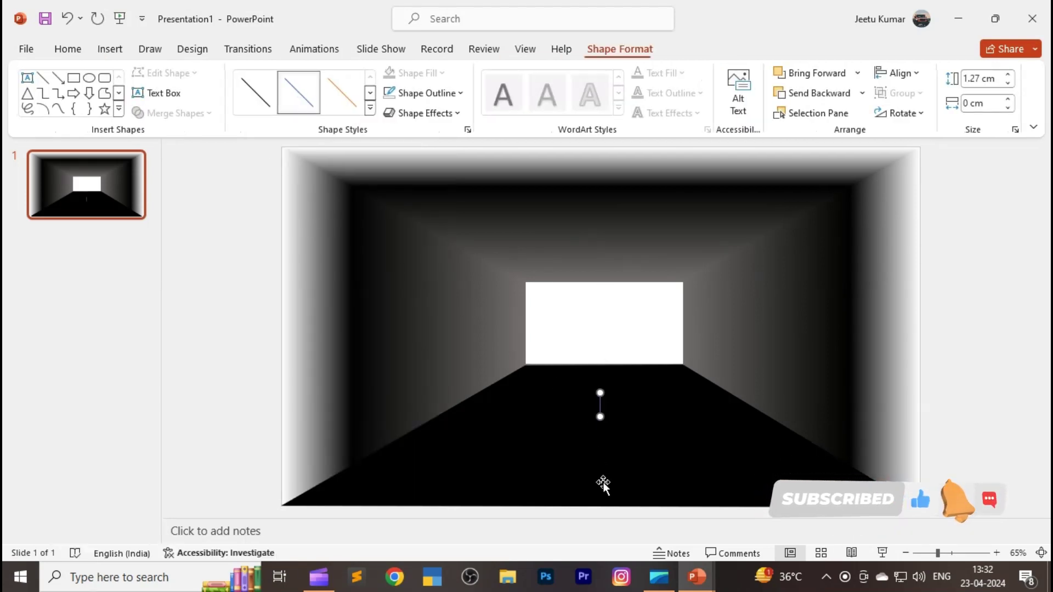
{"action": "left_click", "coordinate": [459, 93]}
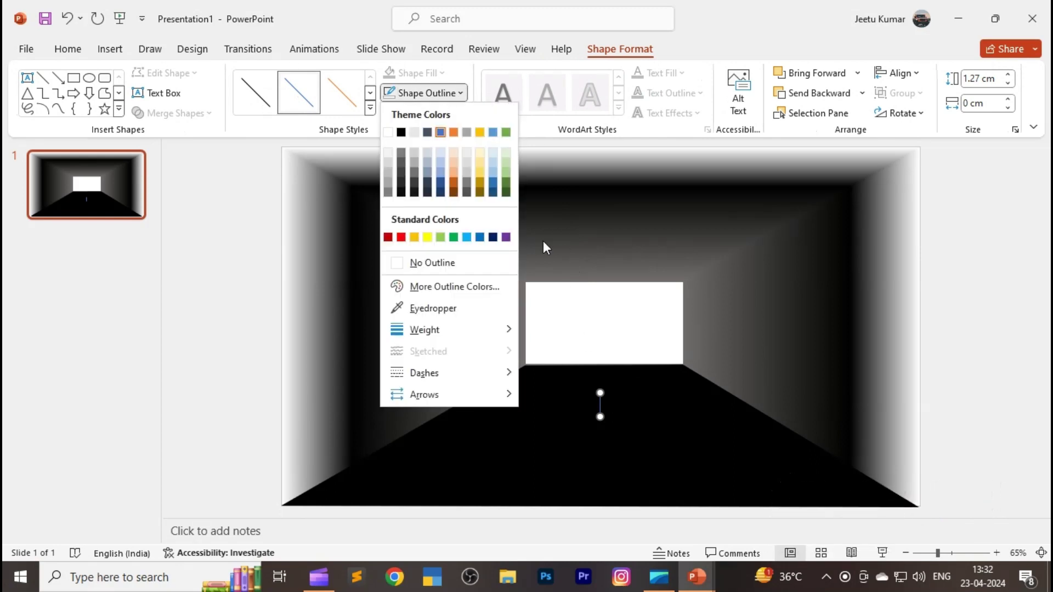
{"action": "mouse_move", "coordinate": [444, 329]}
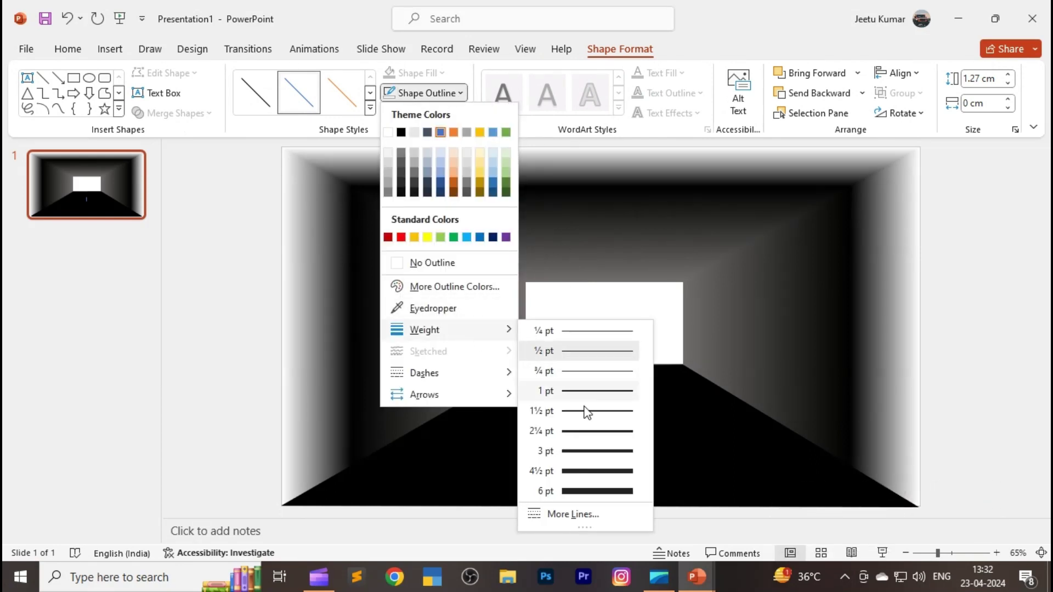
{"action": "left_click", "coordinate": [592, 491]}
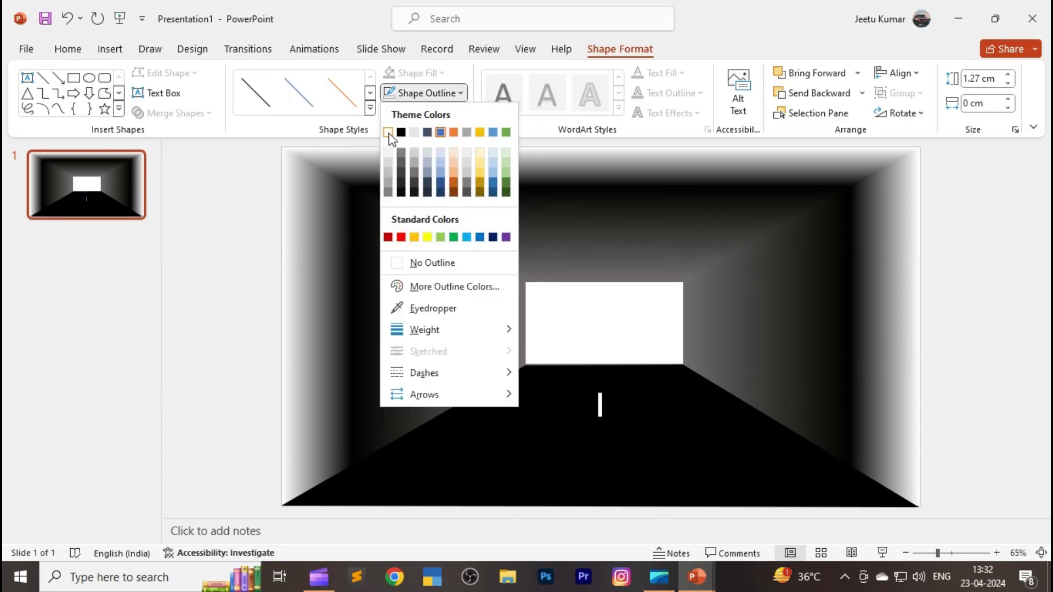
{"action": "left_click", "coordinate": [388, 132]}
Position the white dash near the opening and add a copy further down the road
{"action": "left_click_drag", "start_coordinate": [599, 405], "coordinate": [600, 382]}
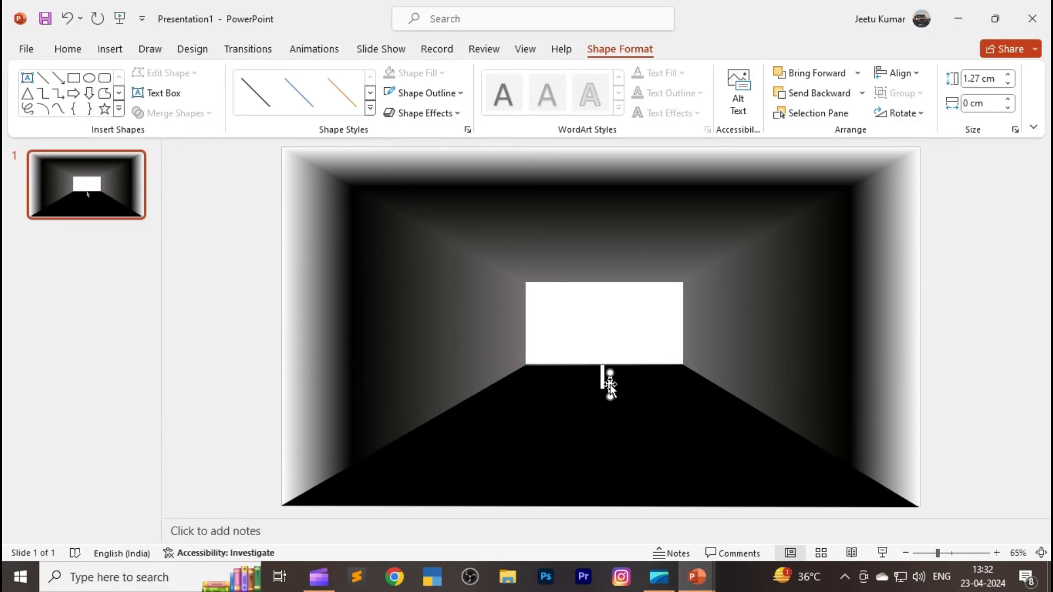
{"action": "left_click_drag", "start_coordinate": [610, 384], "coordinate": [602, 410]}
{"action": "left_click_drag", "start_coordinate": [611, 466], "coordinate": [610, 466]}
{"action": "left_click", "coordinate": [648, 463]}
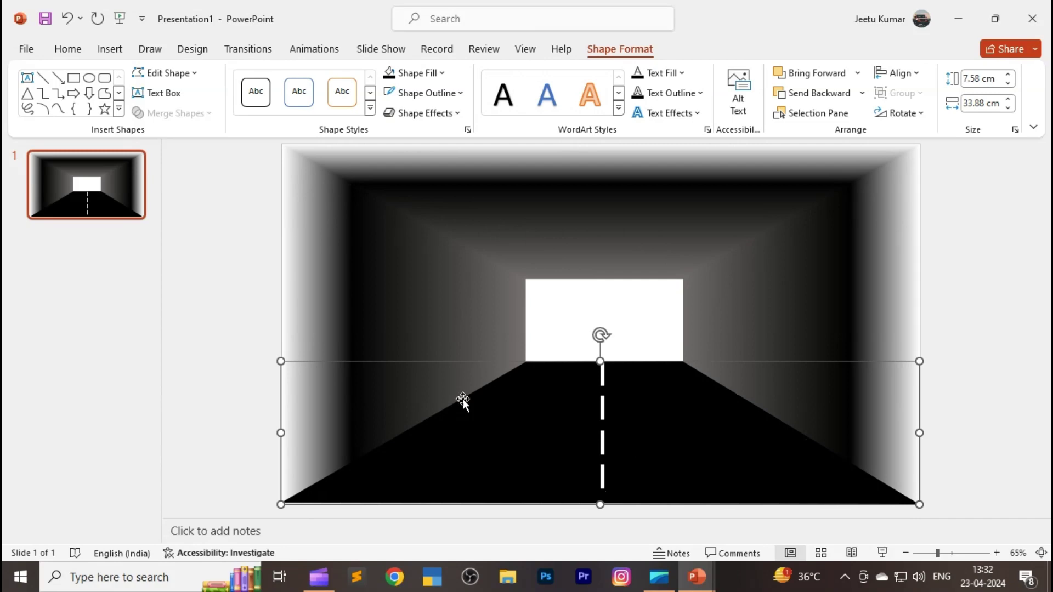
{"action": "left_click", "coordinate": [109, 49]}
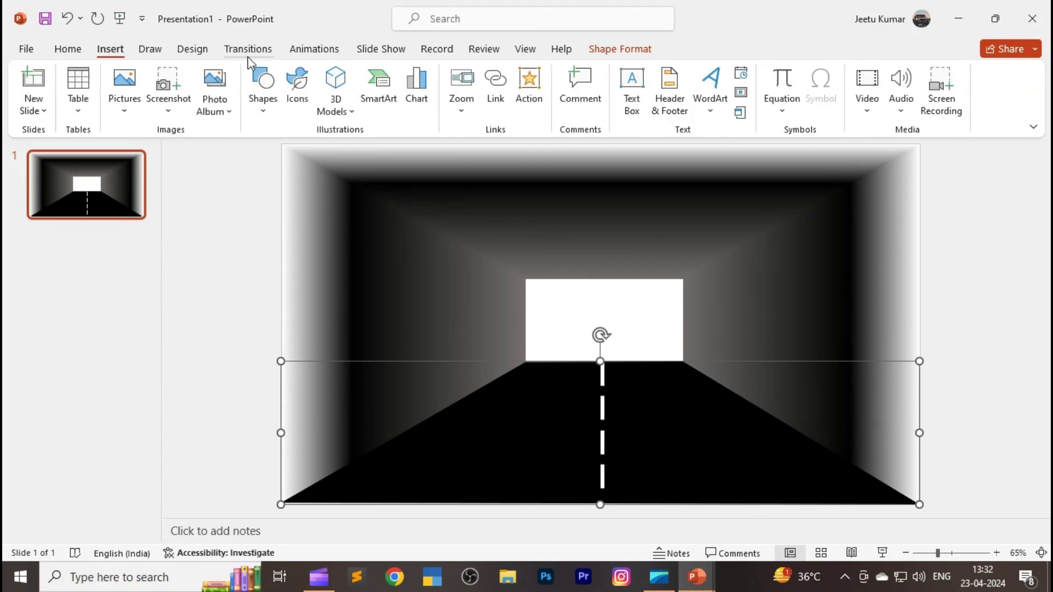
Draw a U-turn arrow at the road's bottom left and reshape it into a tall hooked post
{"action": "left_click", "coordinate": [264, 93]}
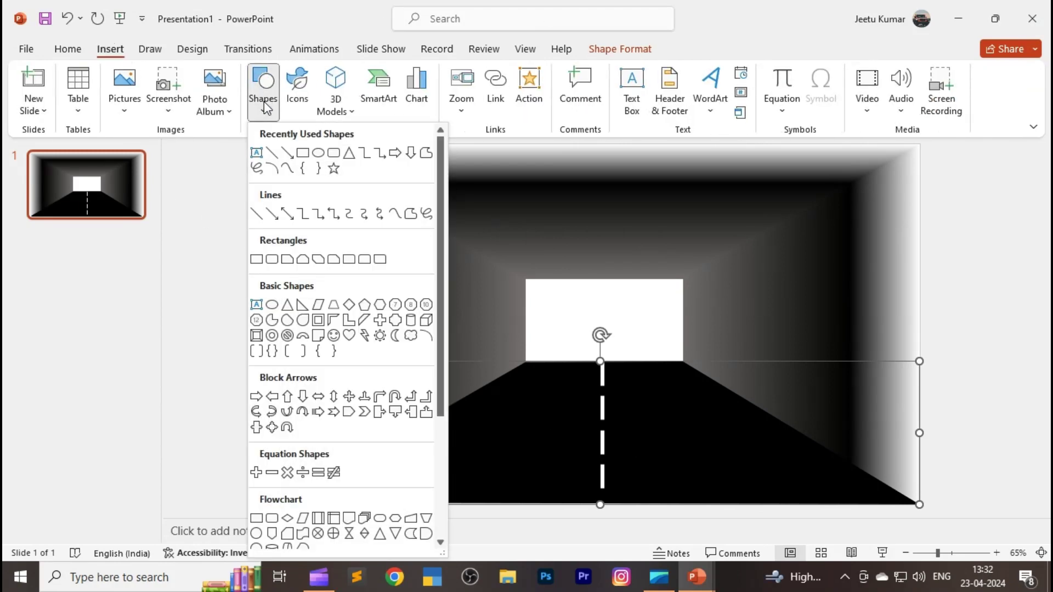
{"action": "left_click", "coordinate": [395, 399]}
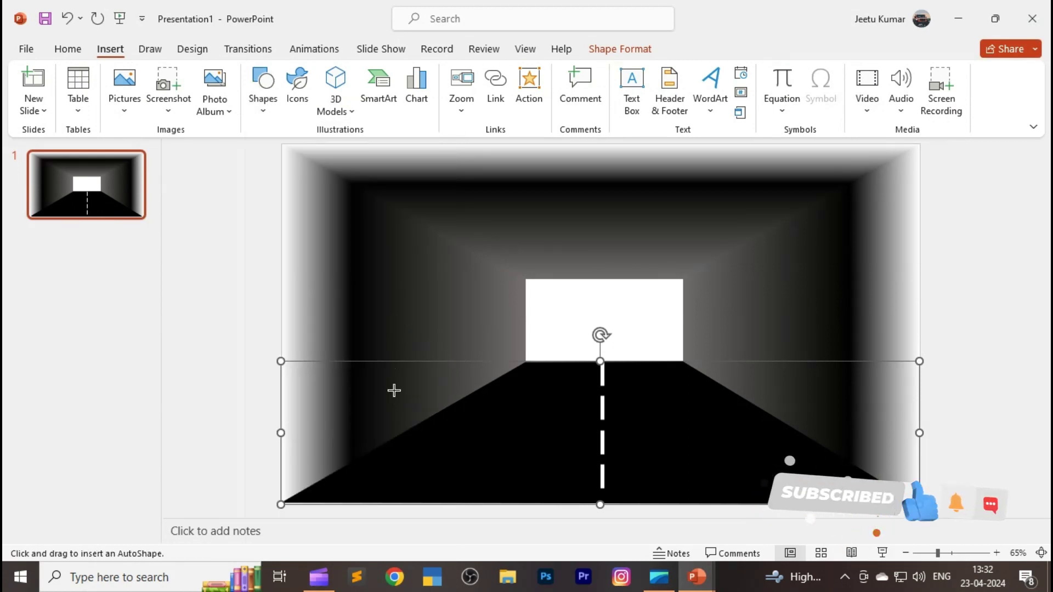
{"action": "left_click_drag", "start_coordinate": [363, 409], "coordinate": [427, 504]}
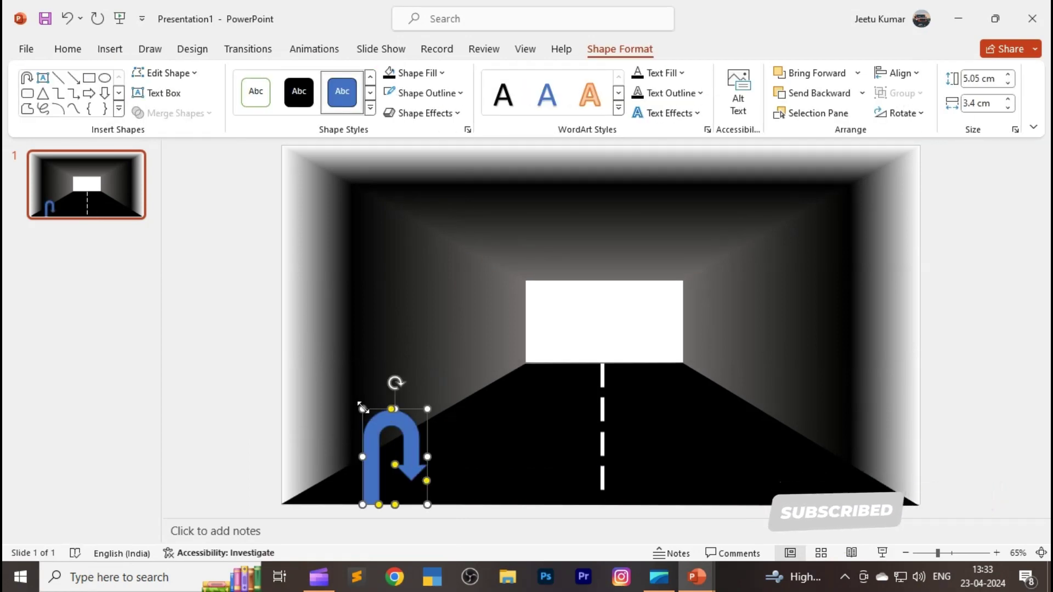
{"action": "left_click_drag", "start_coordinate": [363, 409], "coordinate": [359, 365]}
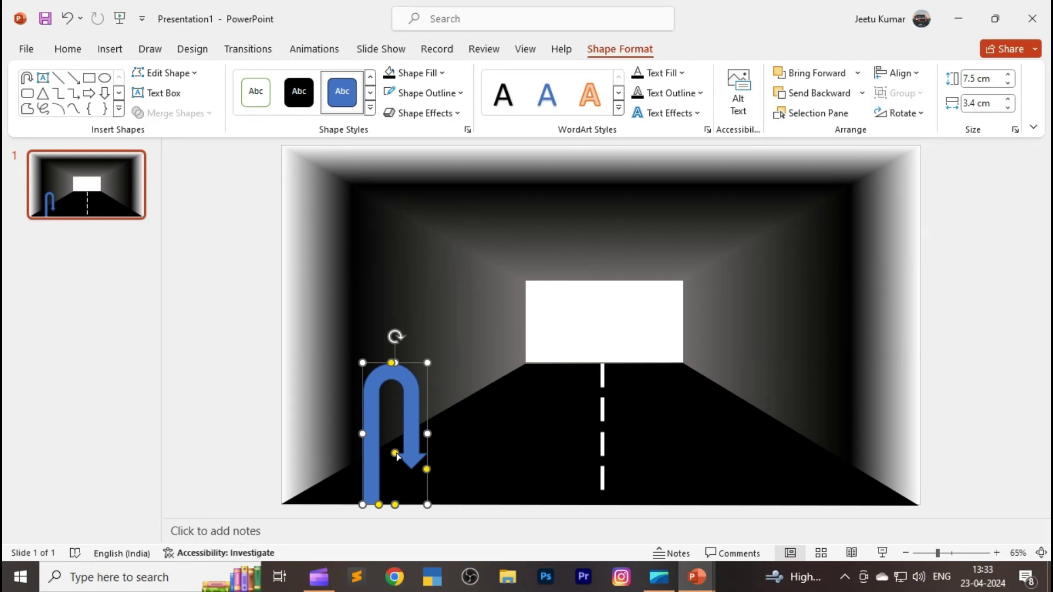
{"action": "mouse_move", "coordinate": [396, 453]}
{"action": "left_mouse_down"}
{"action": "mouse_move", "coordinate": [423, 481]}
{"action": "mouse_move", "coordinate": [428, 468]}
{"action": "left_mouse_up"}
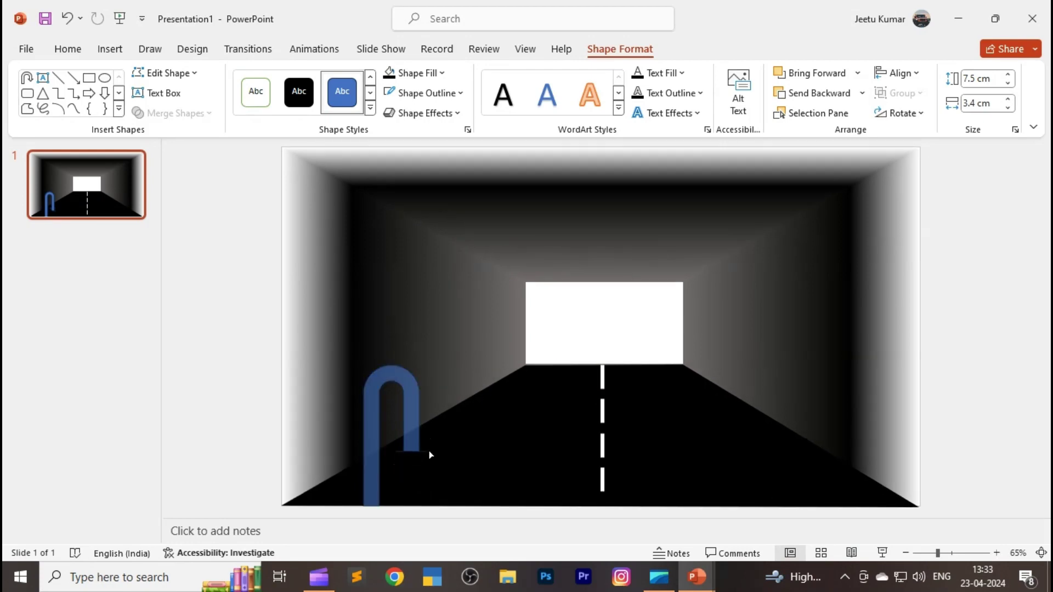
{"action": "left_click_drag", "start_coordinate": [429, 399], "coordinate": [430, 396]}
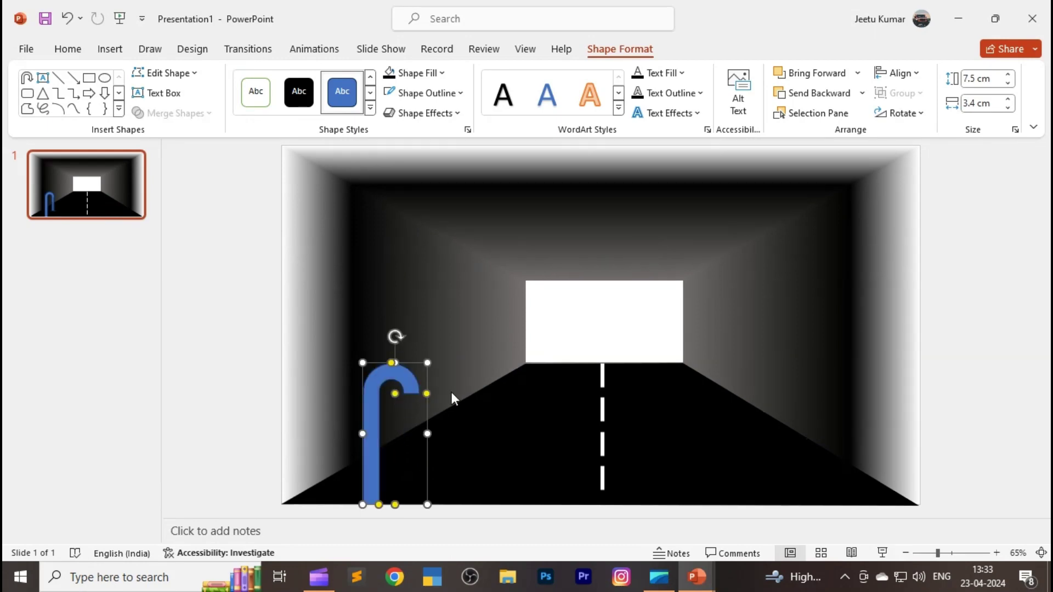
Make the post light grey, outline-free and bevelled, then move it to the slide's left edge
{"action": "left_click", "coordinate": [430, 76]}
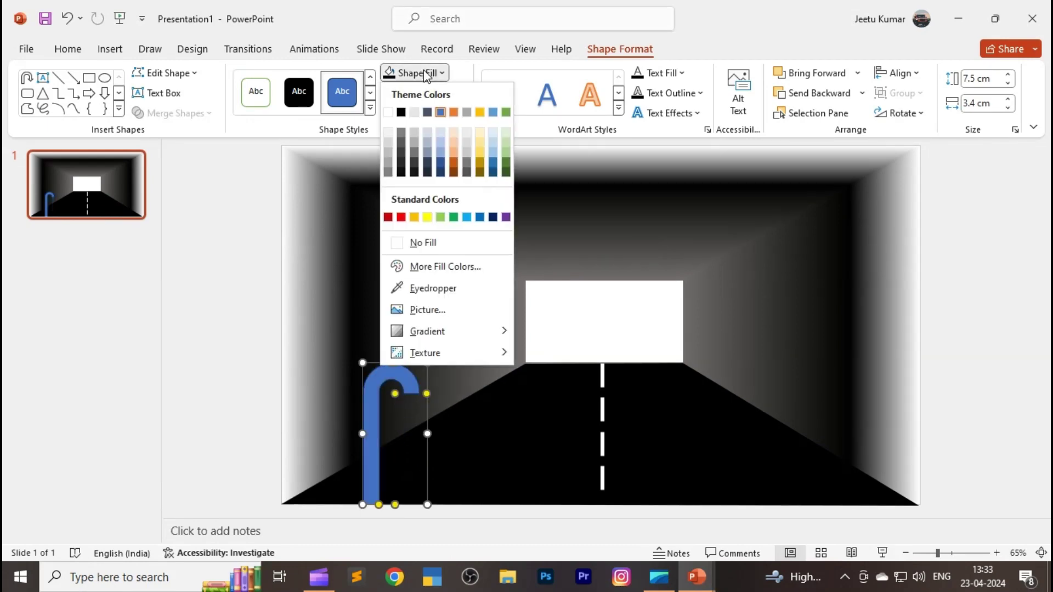
{"action": "left_click", "coordinate": [413, 143]}
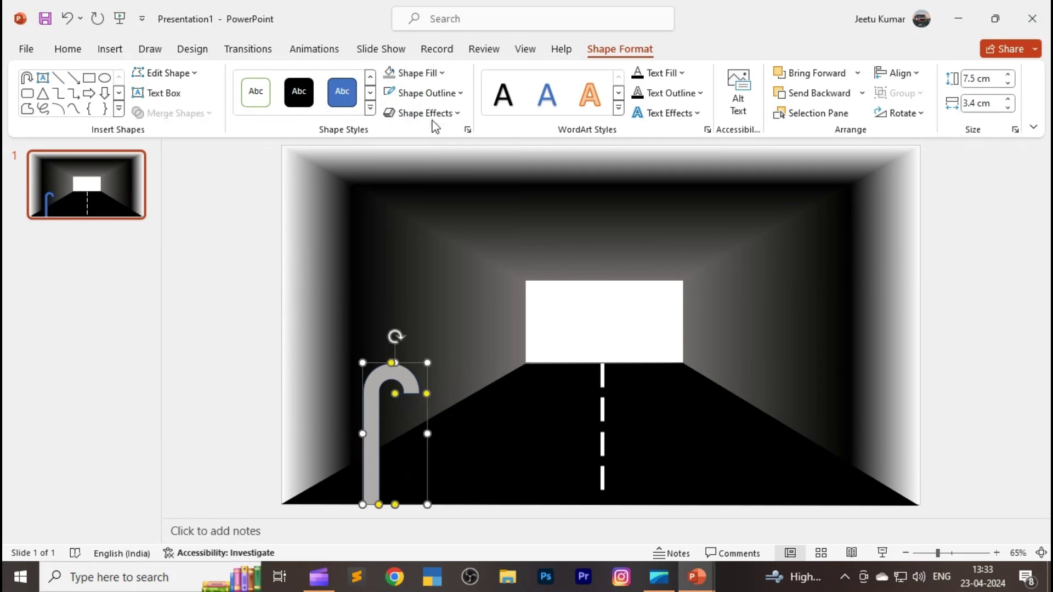
{"action": "left_click", "coordinate": [430, 93]}
{"action": "left_click", "coordinate": [436, 262]}
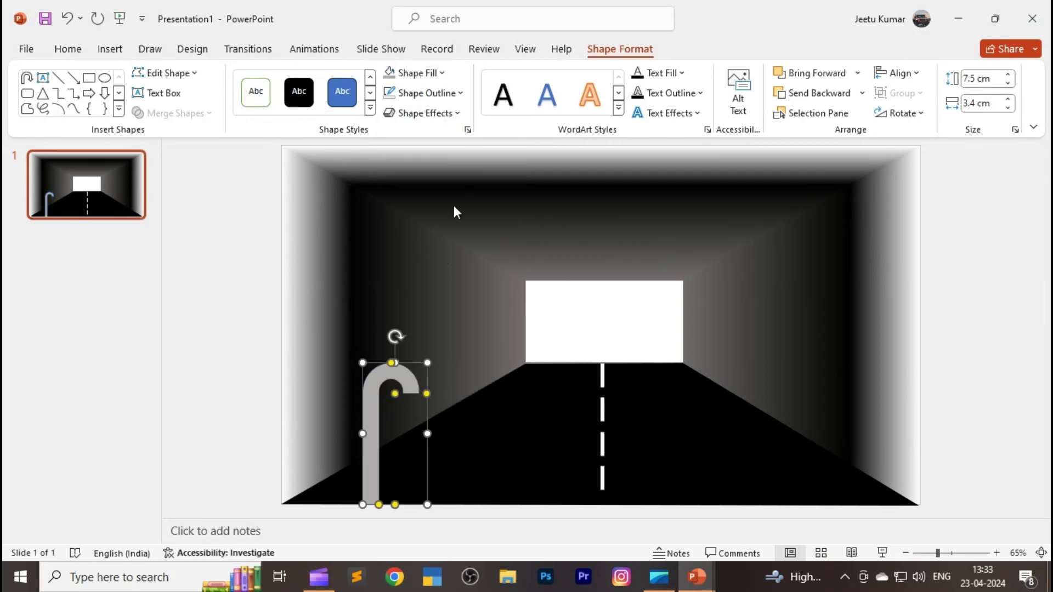
{"action": "left_click", "coordinate": [433, 114]}
{"action": "mouse_move", "coordinate": [431, 305]}
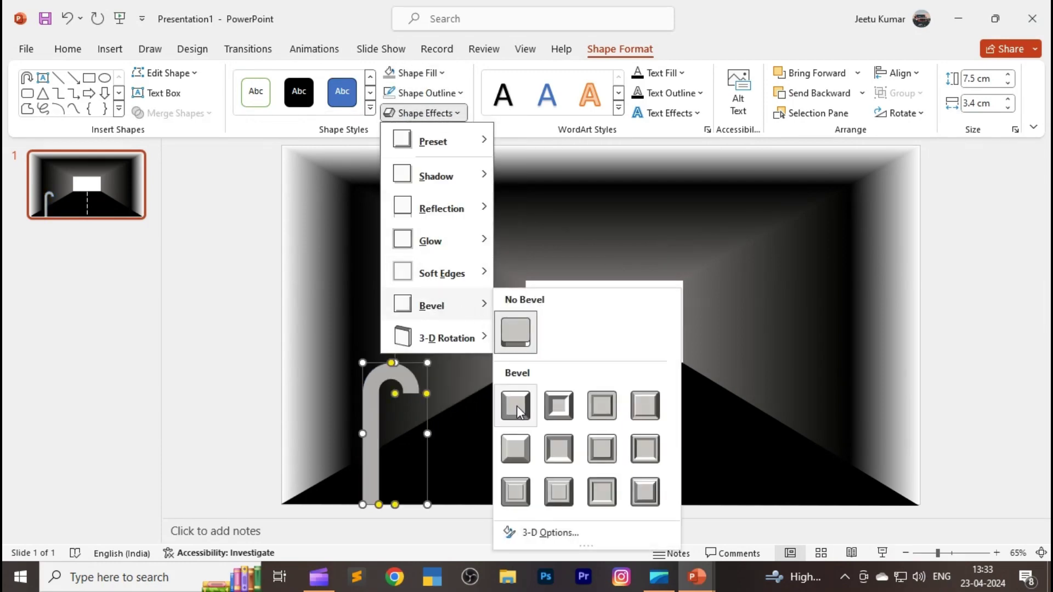
{"action": "left_click", "coordinate": [511, 445]}
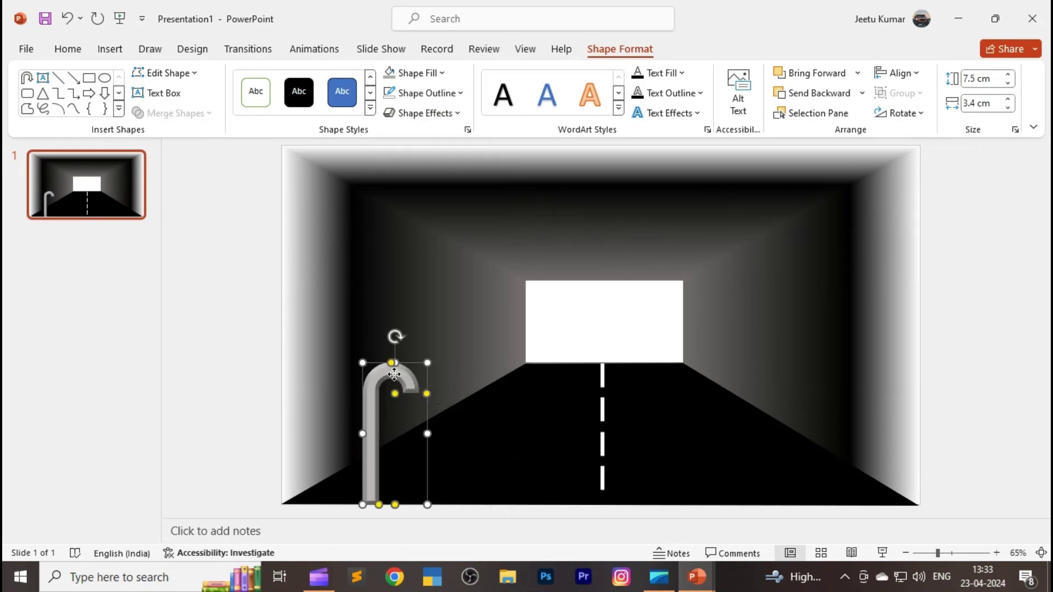
{"action": "mouse_move", "coordinate": [395, 374]}
{"action": "left_mouse_down"}
{"action": "mouse_move", "coordinate": [319, 370]}
{"action": "mouse_move", "coordinate": [336, 378]}
{"action": "left_mouse_up"}
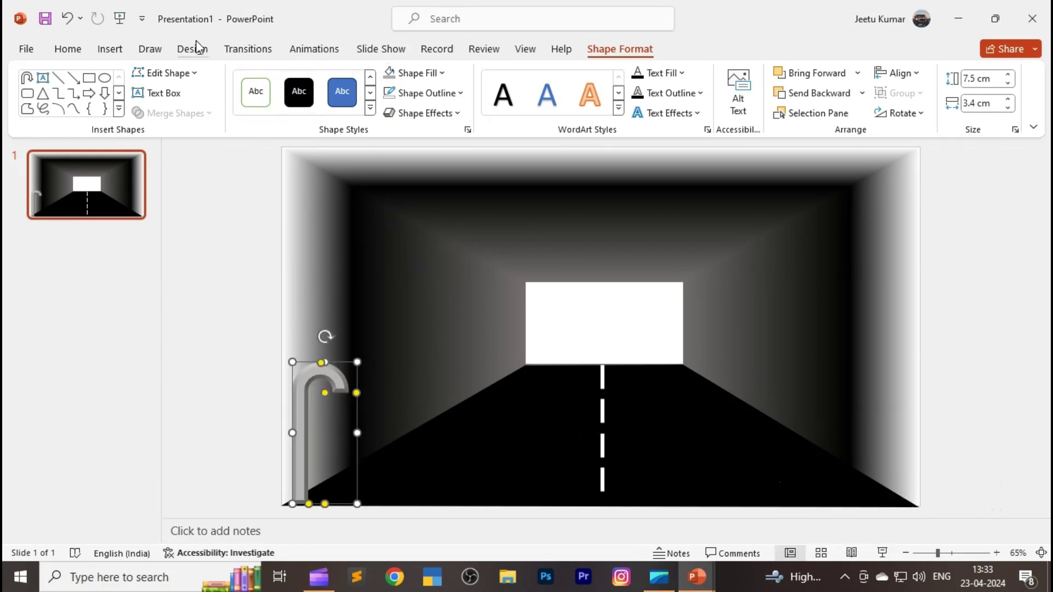
{"action": "left_click", "coordinate": [110, 49]}
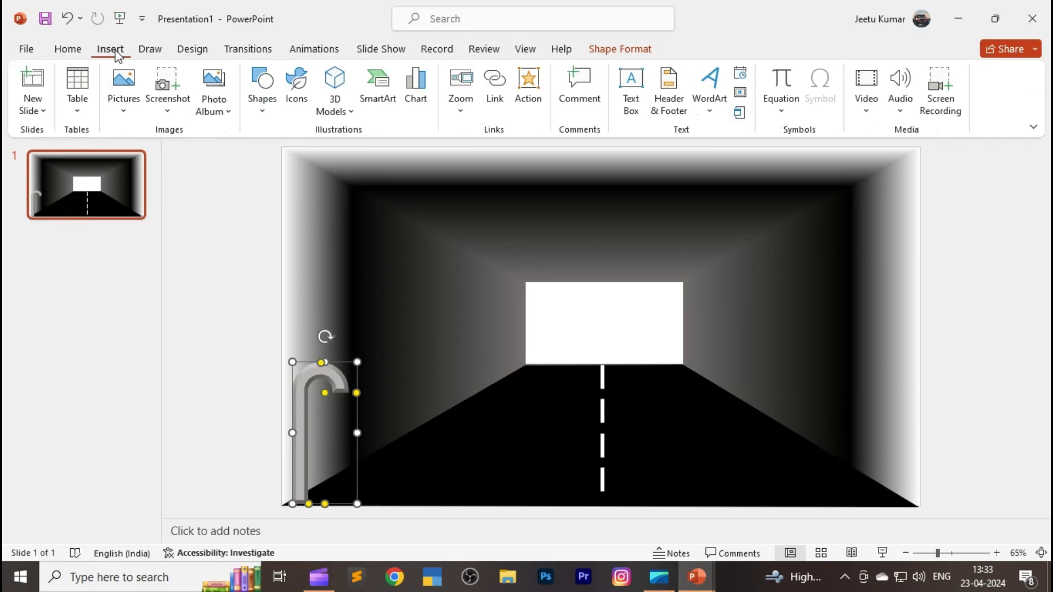
Draw a trapezoid lamp shade at the tip of the post's arm
{"action": "left_click", "coordinate": [263, 99]}
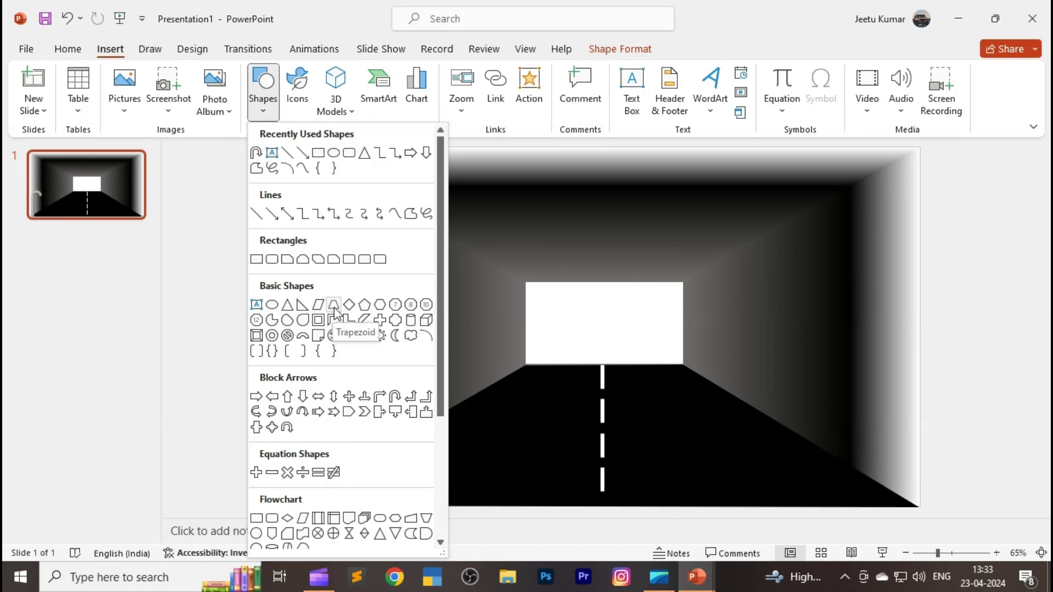
{"action": "left_click", "coordinate": [335, 306]}
{"action": "mouse_move", "coordinate": [411, 377]}
{"action": "left_mouse_down"}
{"action": "mouse_move", "coordinate": [446, 401]}
{"action": "mouse_move", "coordinate": [348, 409]}
{"action": "mouse_move", "coordinate": [339, 400]}
{"action": "left_mouse_up"}
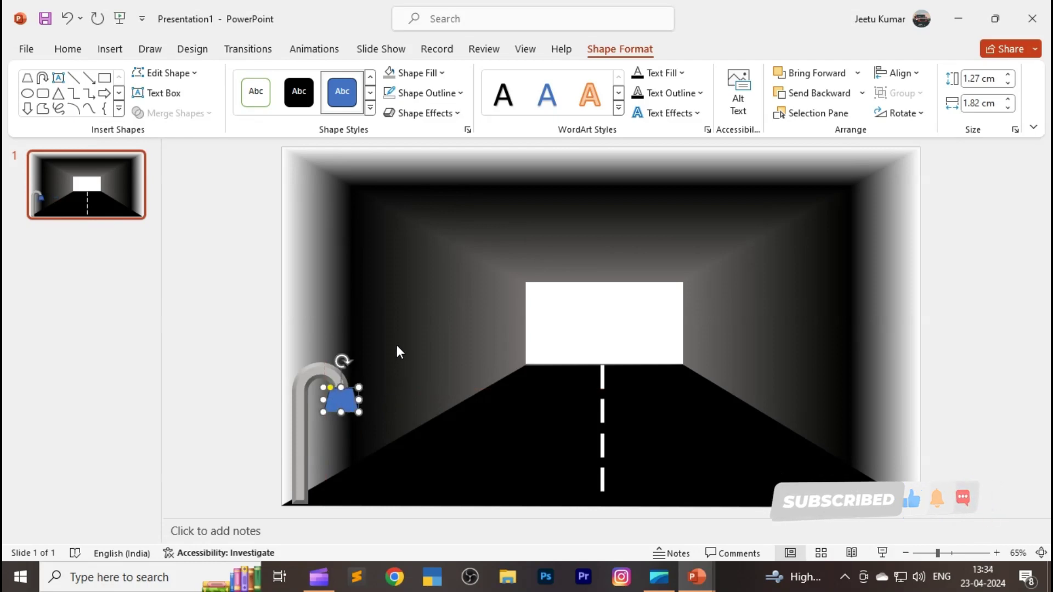
Copy the post's grey bevelled formatting onto the trapezoid with Format Painter
{"action": "left_click", "coordinate": [325, 369]}
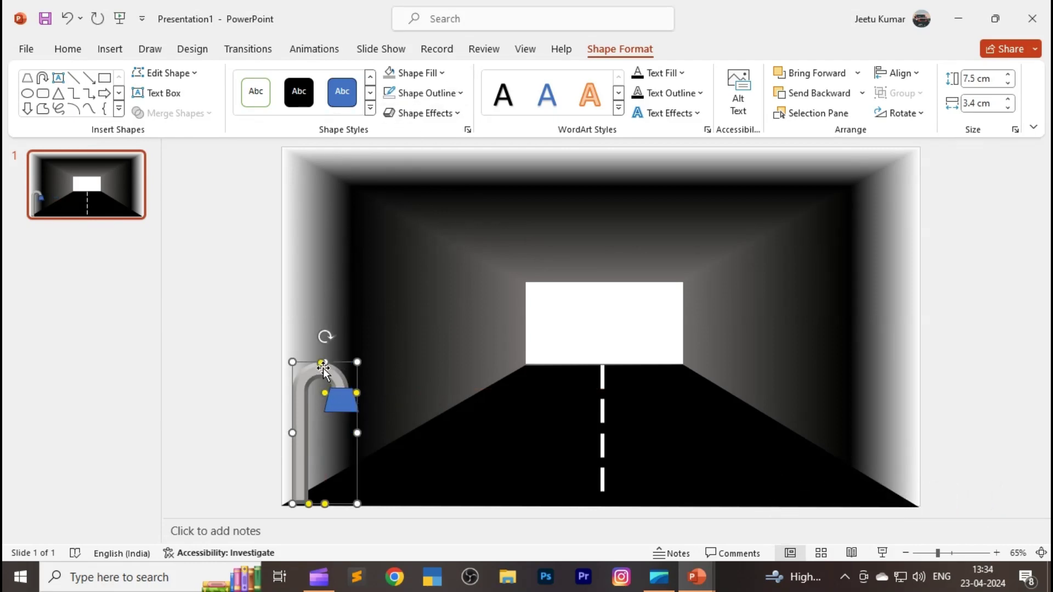
{"action": "left_click", "coordinate": [68, 49]}
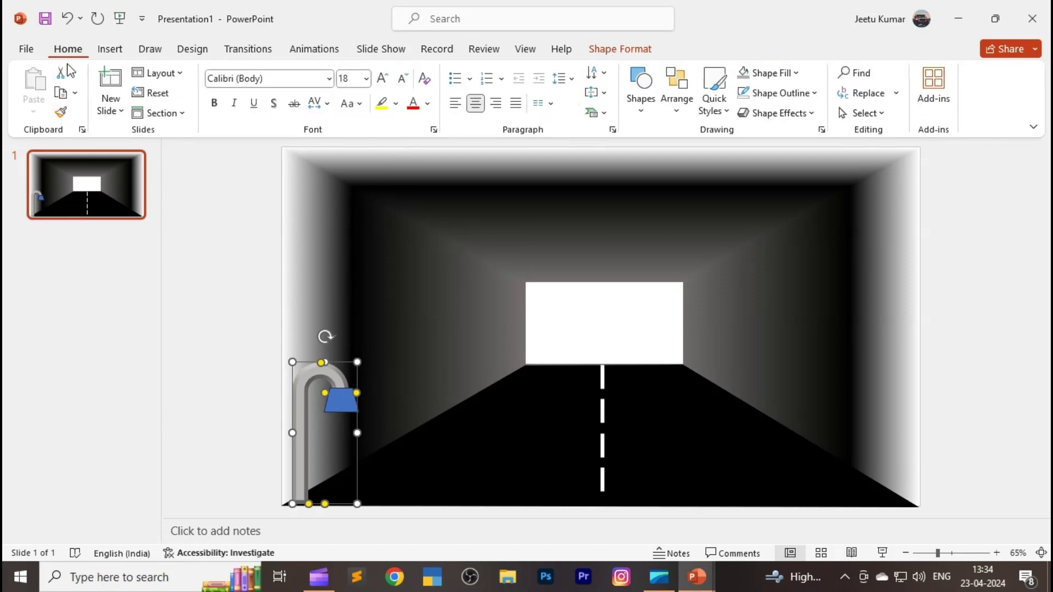
{"action": "left_click", "coordinate": [60, 114]}
{"action": "left_click", "coordinate": [335, 401]}
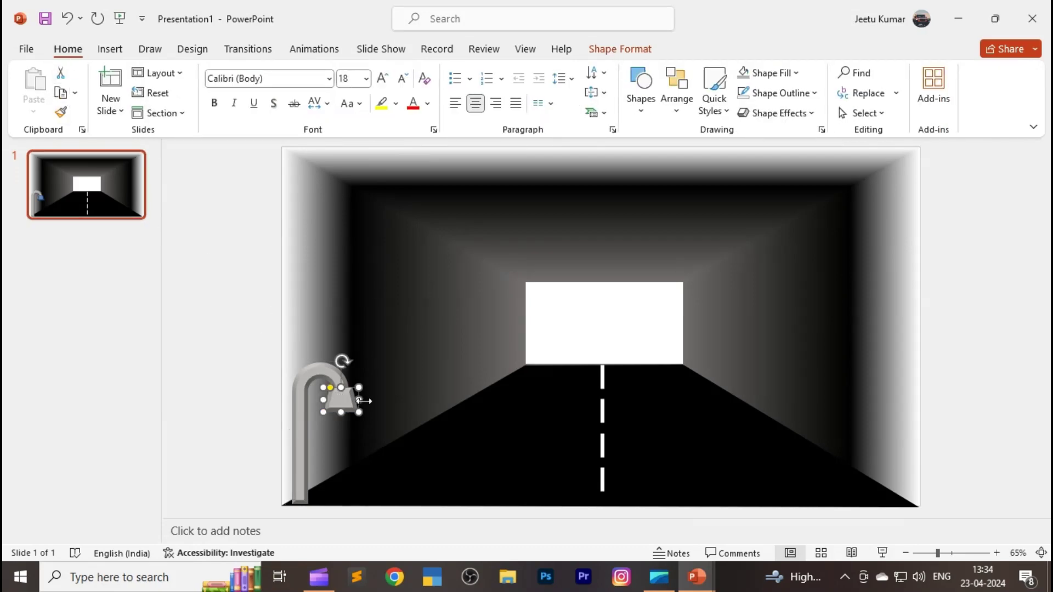
{"action": "left_click", "coordinate": [387, 405]}
{"action": "left_click", "coordinate": [338, 403]}
{"action": "left_click", "coordinate": [156, 50]}
{"action": "left_click", "coordinate": [110, 49]}
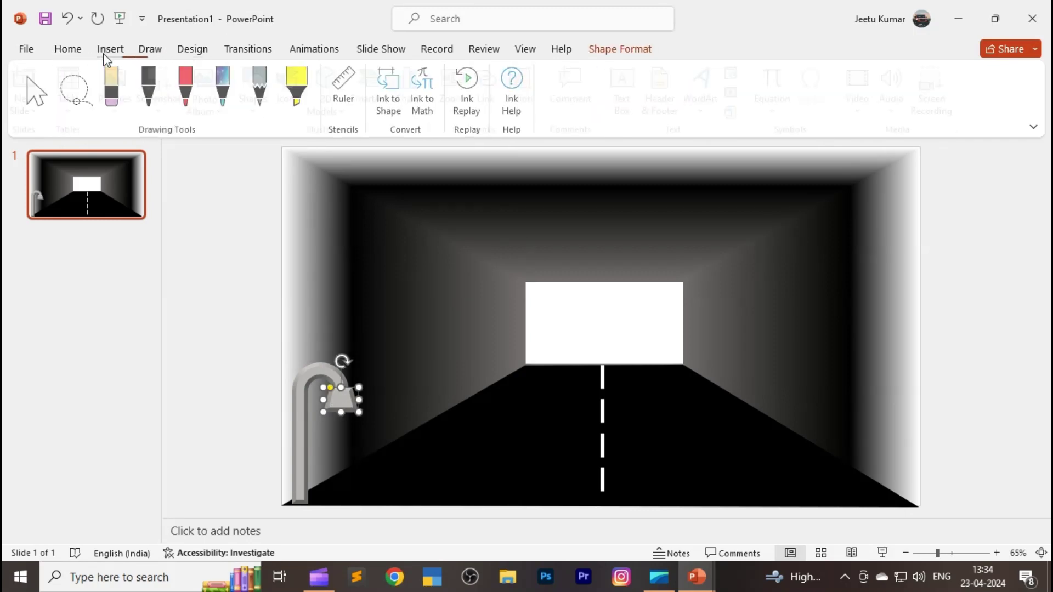
{"action": "left_click", "coordinate": [262, 106]}
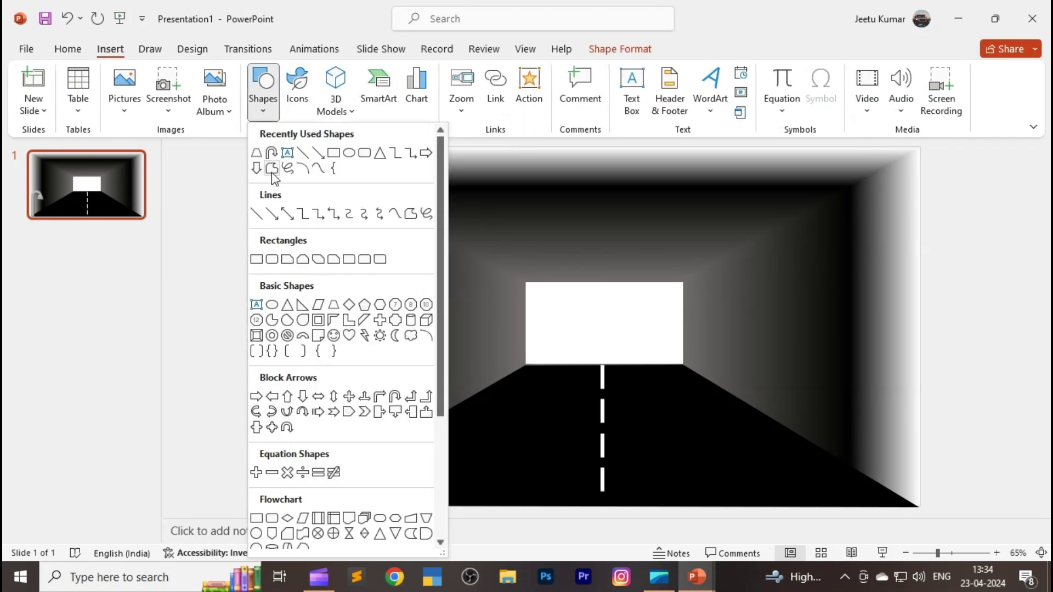
Draw a small oval bulb under the lamp shade and send it behind the shade
{"action": "left_click", "coordinate": [351, 157]}
{"action": "left_click_drag", "start_coordinate": [384, 393], "coordinate": [412, 420]}
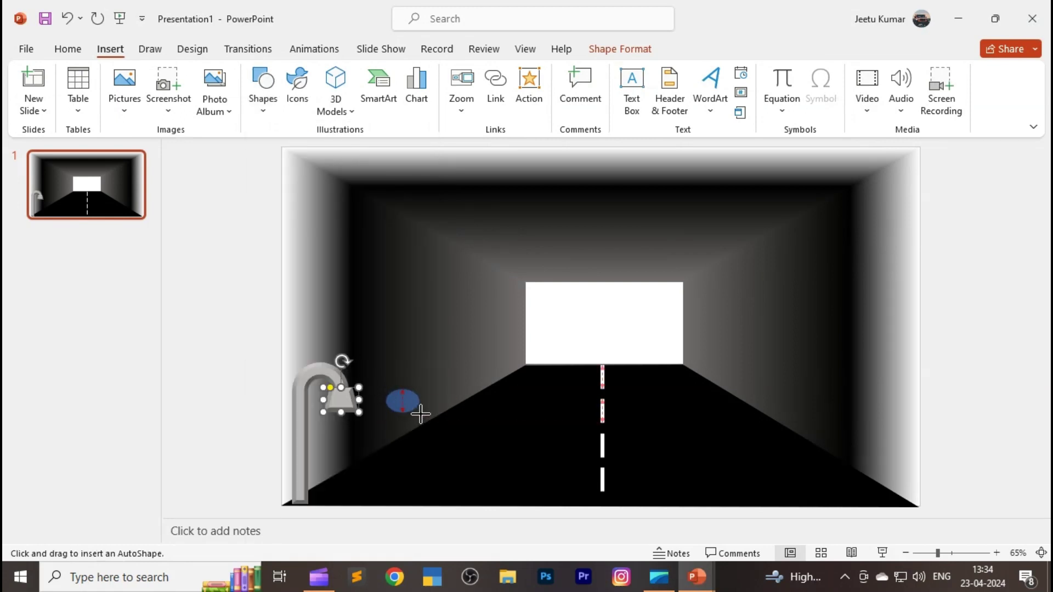
{"action": "left_click_drag", "start_coordinate": [413, 423], "coordinate": [420, 414]}
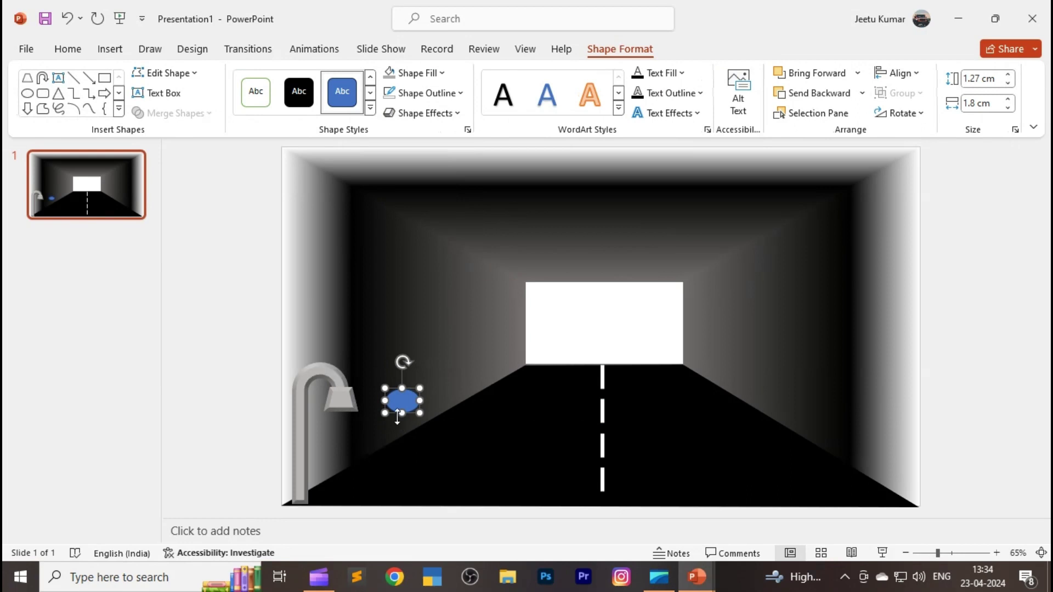
{"action": "left_click_drag", "start_coordinate": [402, 401], "coordinate": [342, 413]}
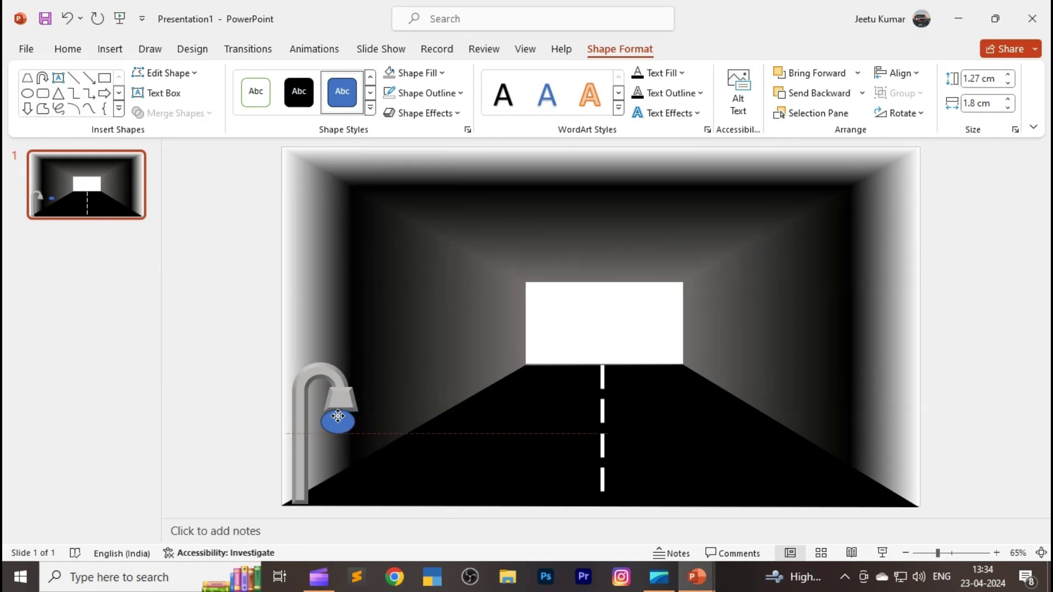
{"action": "left_click", "coordinate": [805, 98]}
{"action": "left_click", "coordinate": [483, 379]}
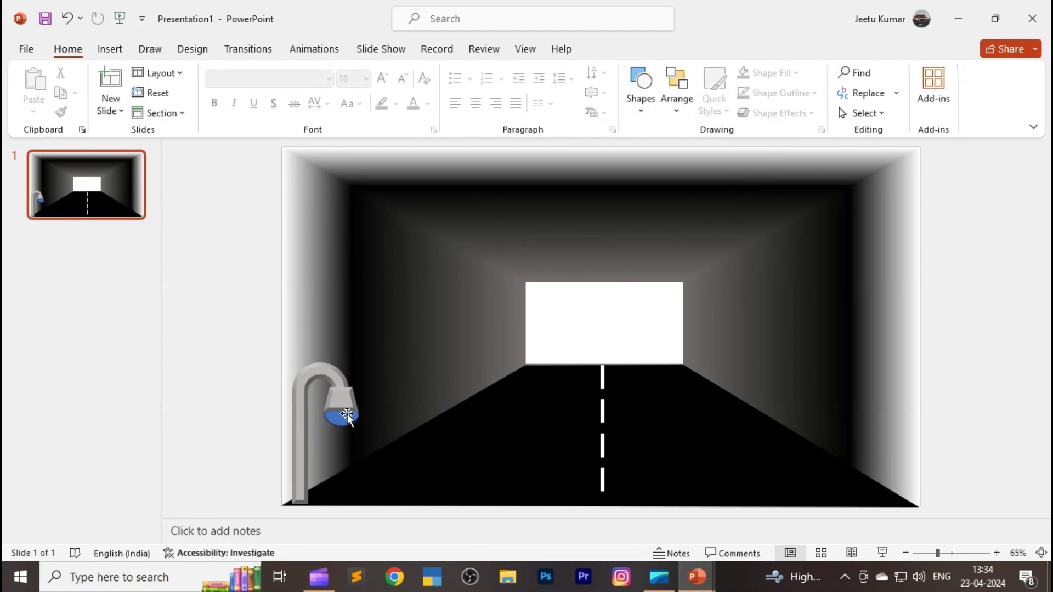
{"action": "left_click", "coordinate": [341, 418]}
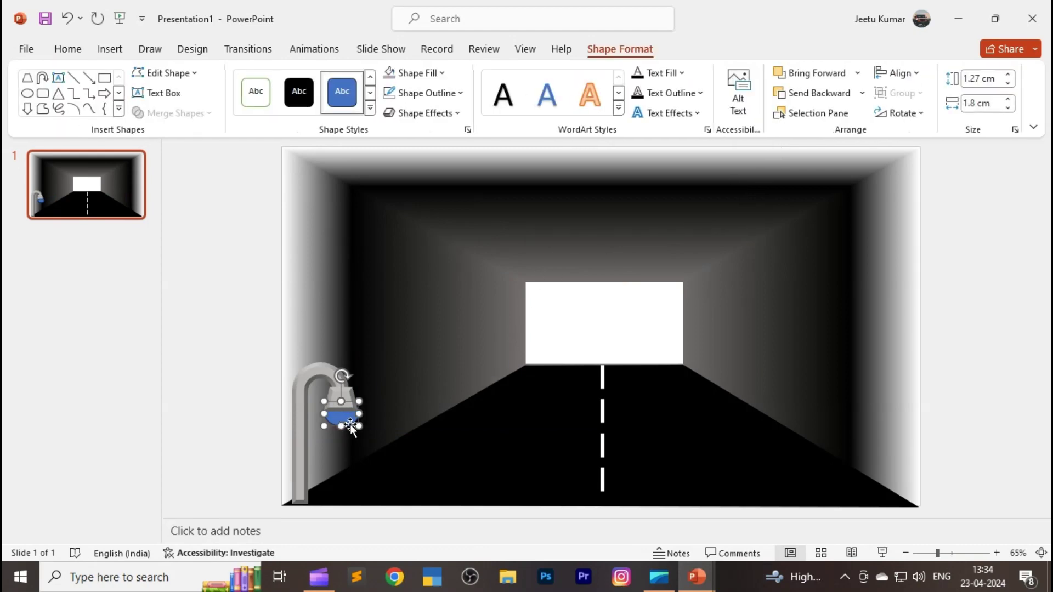
Fill the bulb white and remove its outline
{"action": "left_click", "coordinate": [423, 73]}
{"action": "left_click", "coordinate": [388, 112]}
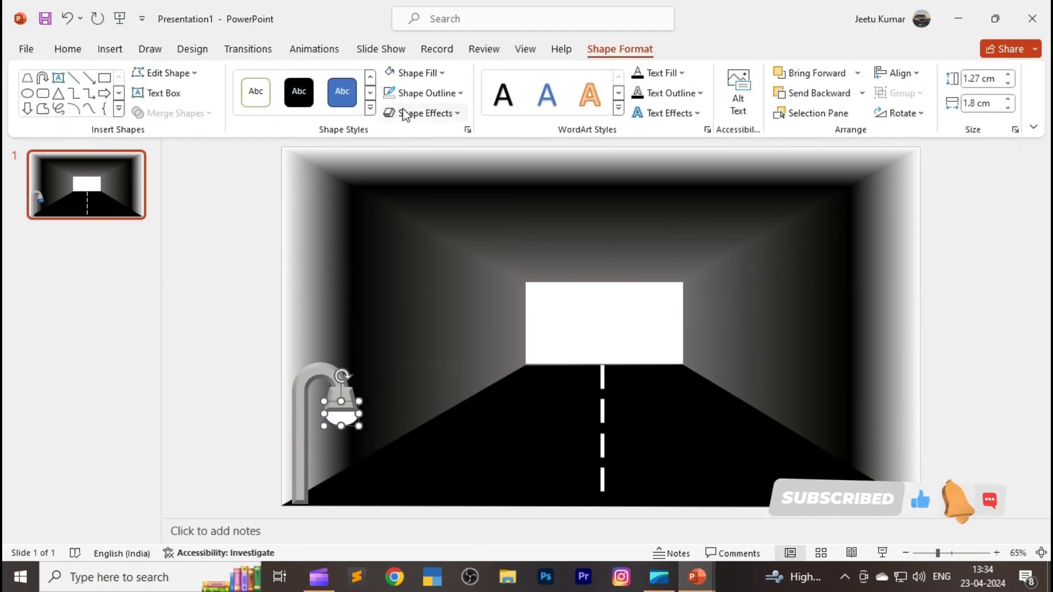
{"action": "left_click", "coordinate": [420, 92]}
{"action": "left_click", "coordinate": [449, 263]}
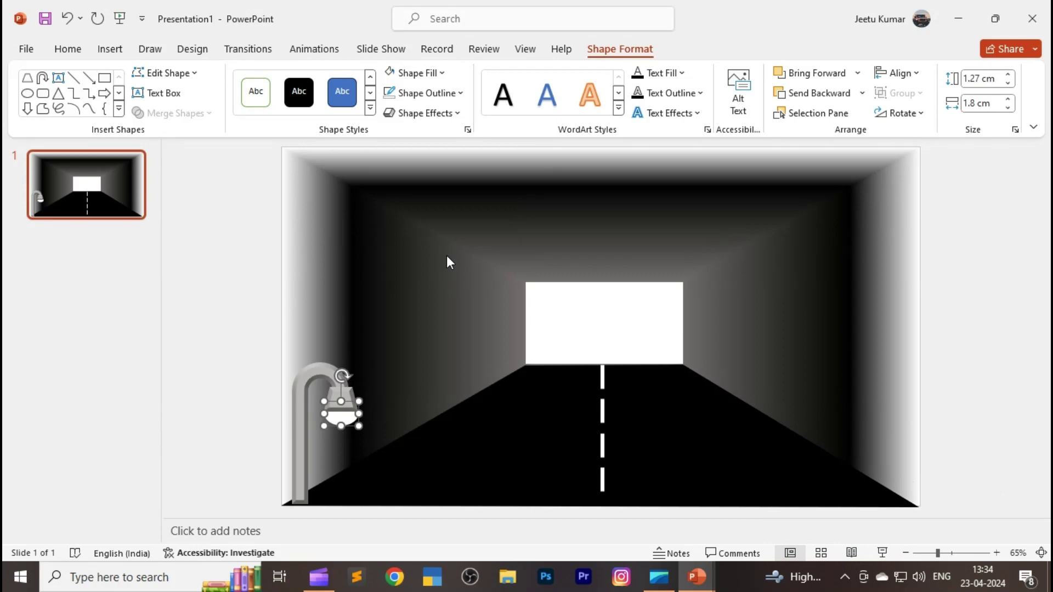
Group the lamp post and its bulb into a single lamp with Ctrl+G
{"action": "left_click", "coordinate": [320, 366]}
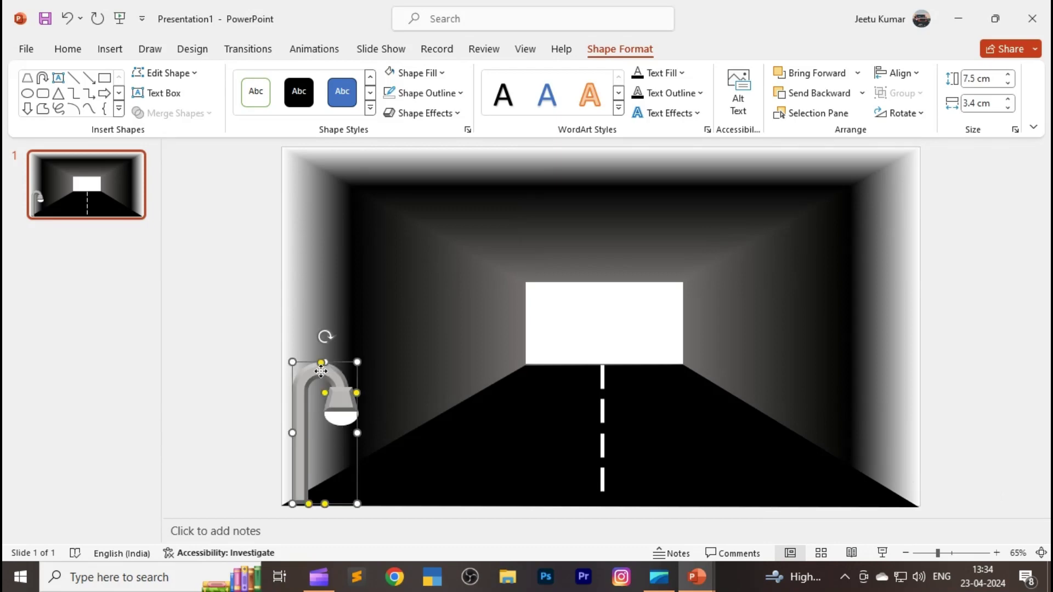
{"action": "left_click", "coordinate": [343, 398], "text": "shift"}
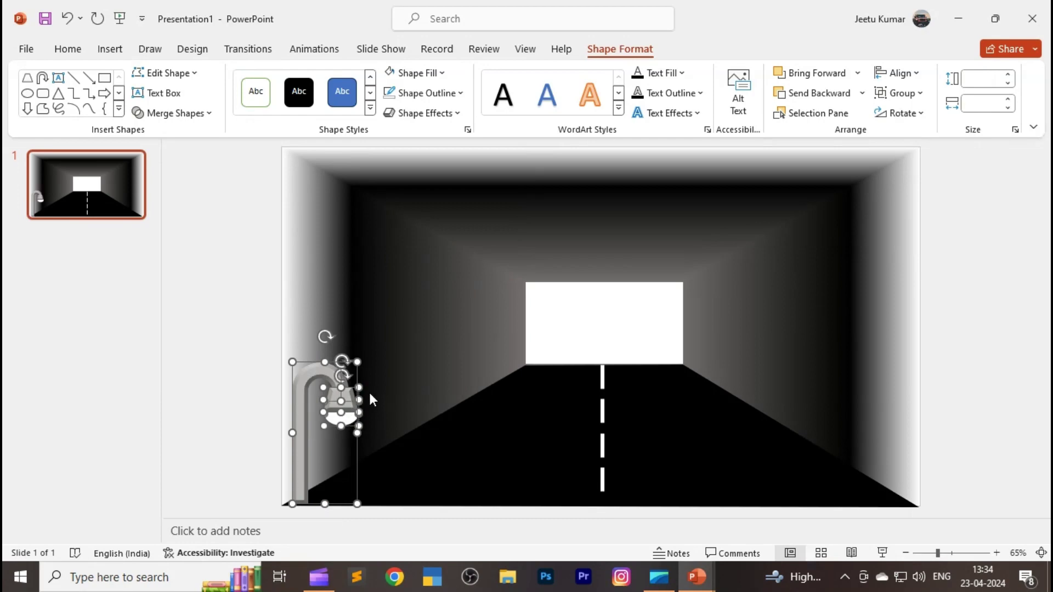
{"action": "key", "text": "ctrl+g"}
Place two copies of the lamp climbing up and right along the tunnel's left wall
{"action": "mouse_move", "coordinate": [351, 395]}
{"action": "left_mouse_down"}
{"action": "mouse_move", "coordinate": [439, 337]}
{"action": "mouse_move", "coordinate": [429, 352]}
{"action": "mouse_move", "coordinate": [441, 346]}
{"action": "left_mouse_up"}
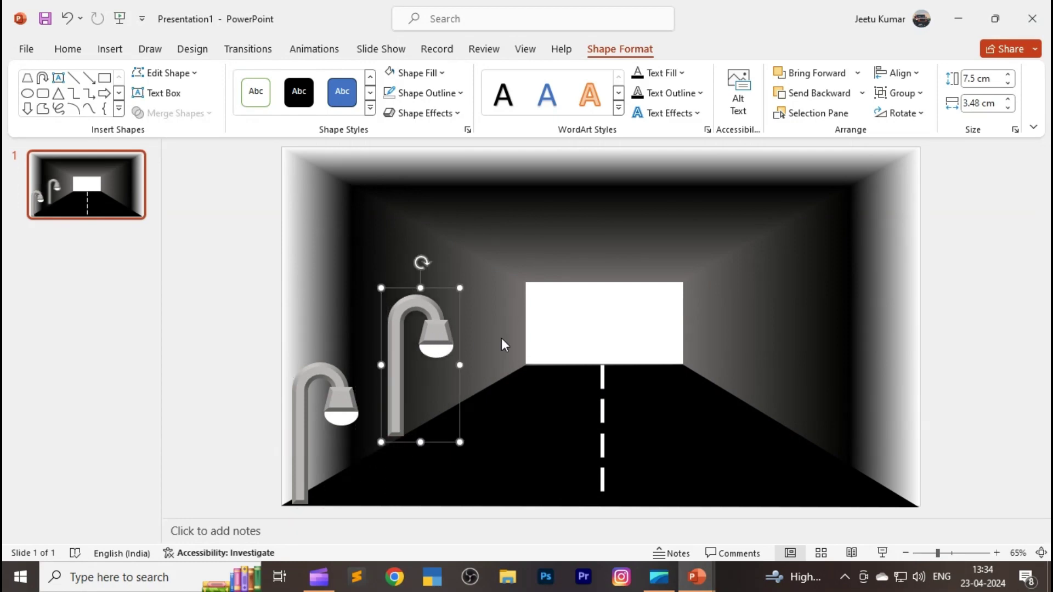
{"action": "key", "text": "ctrl+Down"}
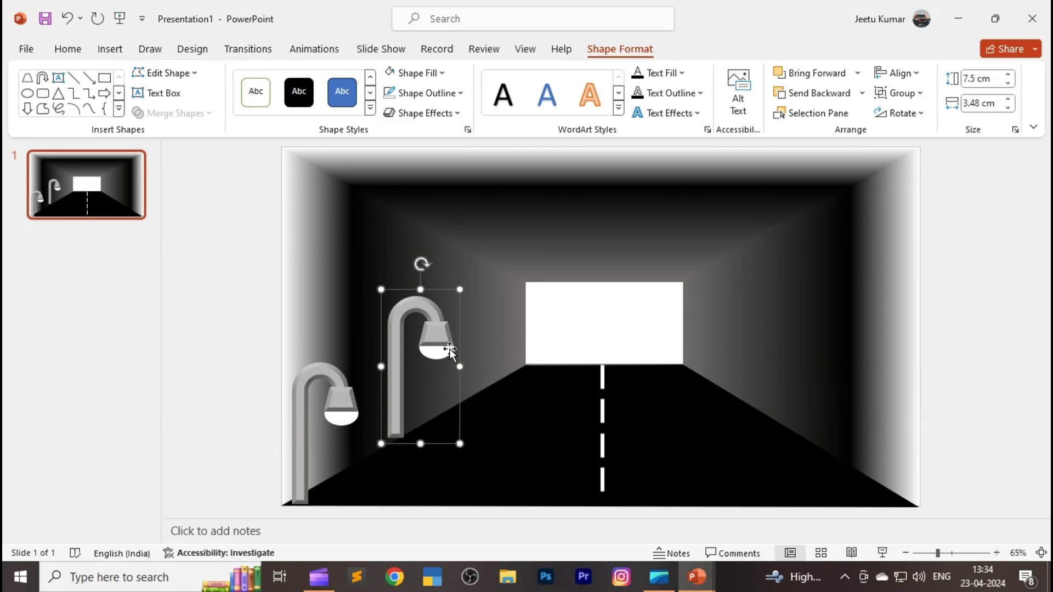
{"action": "key", "text": "ctrl+Down"}
{"action": "key", "text": "ctrl+Down"}
{"action": "key", "text": "ctrl+Down"}
{"action": "key", "text": "ctrl+d"}
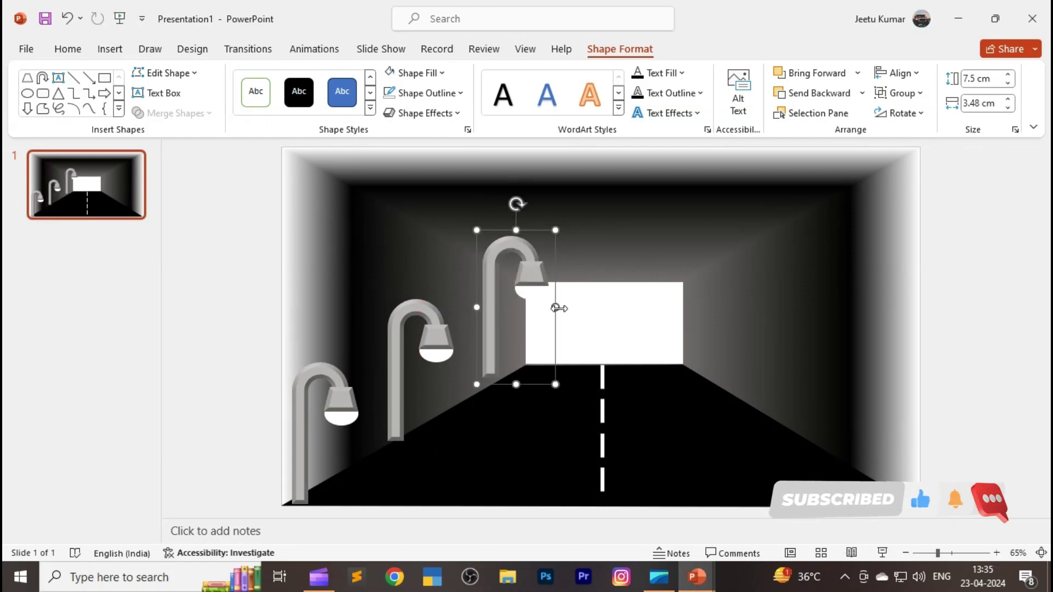
Move the farthest lamp left, shrink it to 5.61 cm tall and send it behind the white opening
{"action": "left_click_drag", "start_coordinate": [556, 307], "coordinate": [554, 308]}
{"action": "key", "text": "ctrl+z"}
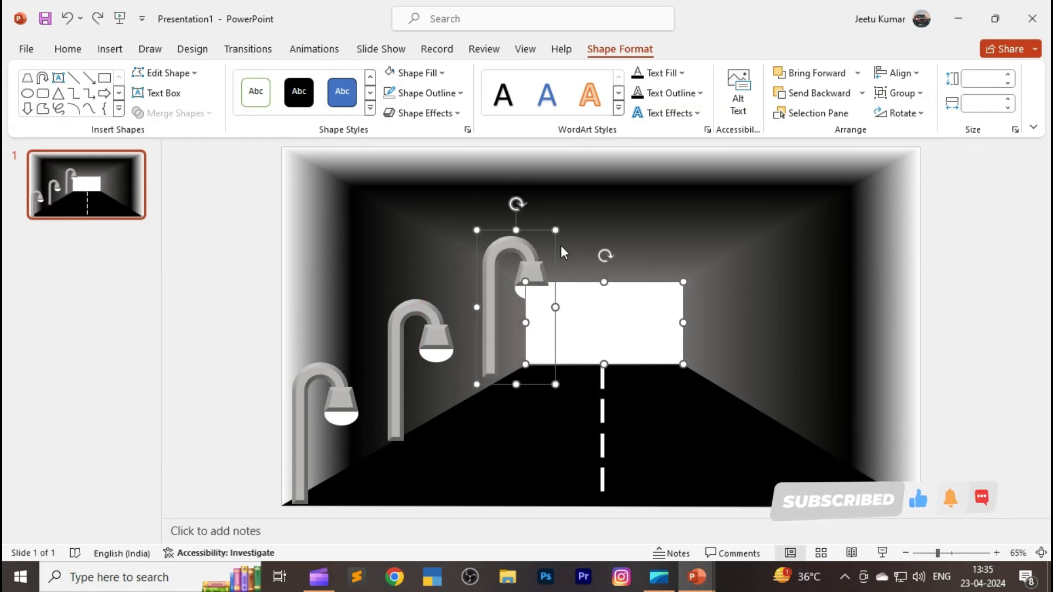
{"action": "left_click", "coordinate": [562, 246]}
{"action": "mouse_move", "coordinate": [550, 269]}
{"action": "left_mouse_down"}
{"action": "mouse_move", "coordinate": [523, 273]}
{"action": "mouse_move", "coordinate": [538, 268]}
{"action": "left_mouse_up"}
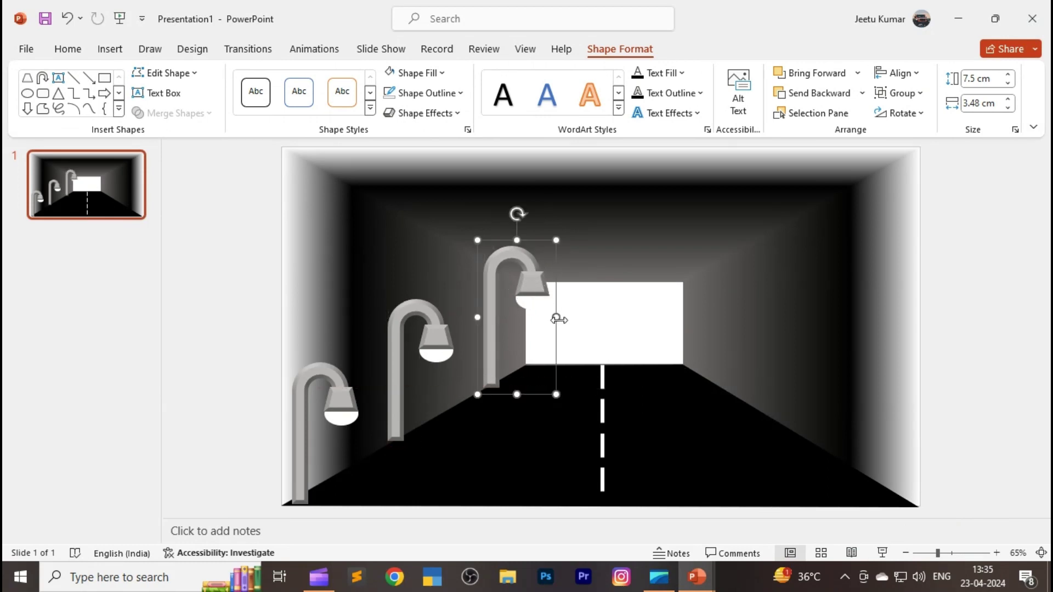
{"action": "left_click_drag", "start_coordinate": [558, 320], "coordinate": [555, 318]}
{"action": "left_click_drag", "start_coordinate": [520, 241], "coordinate": [516, 276]}
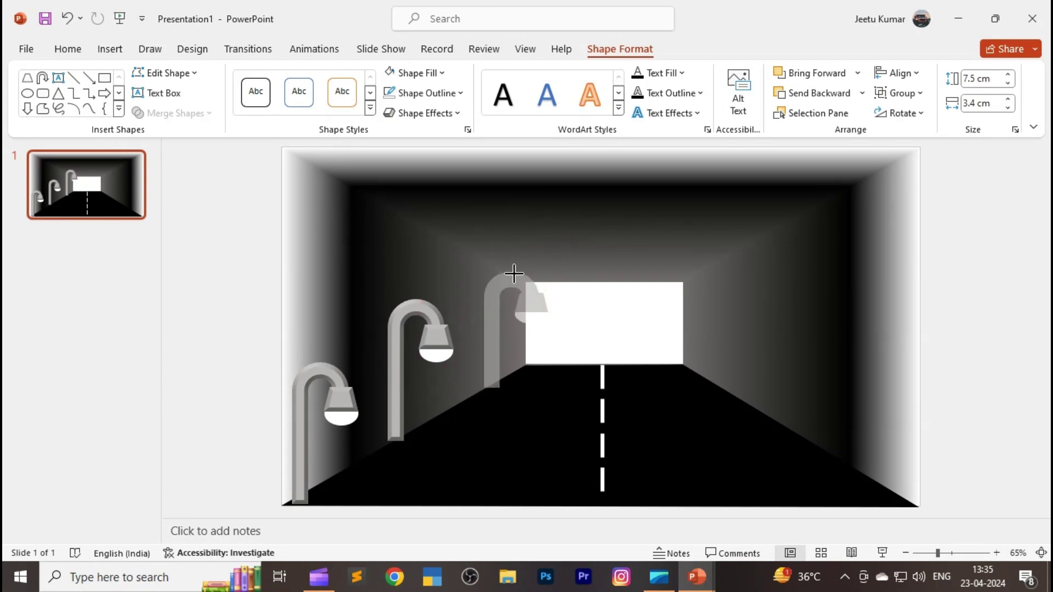
{"action": "left_click", "coordinate": [819, 93]}
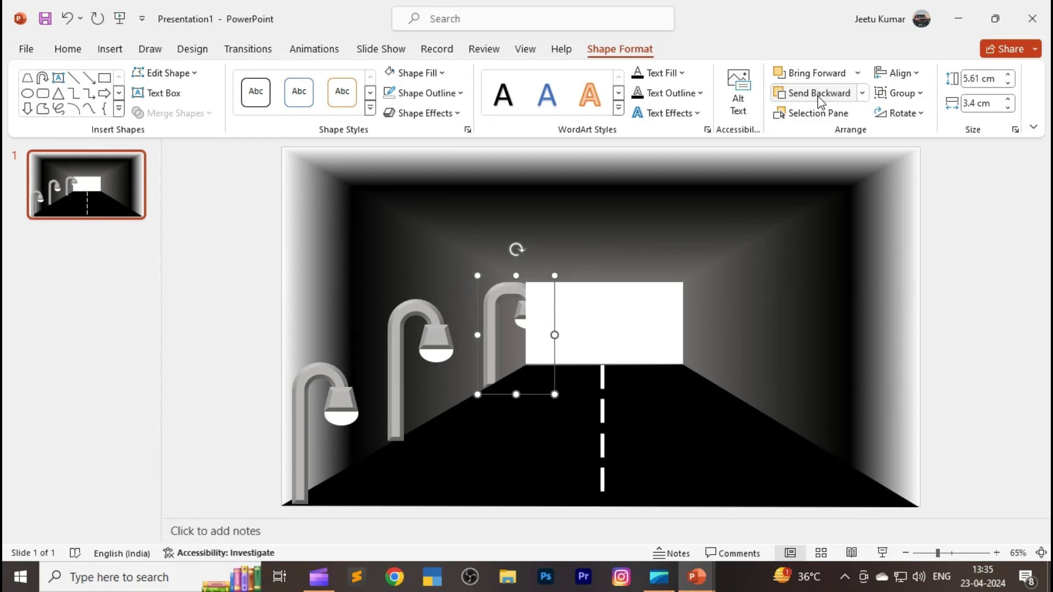
Select the front-left and second lamps on the left wall
{"action": "left_click", "coordinate": [328, 428]}
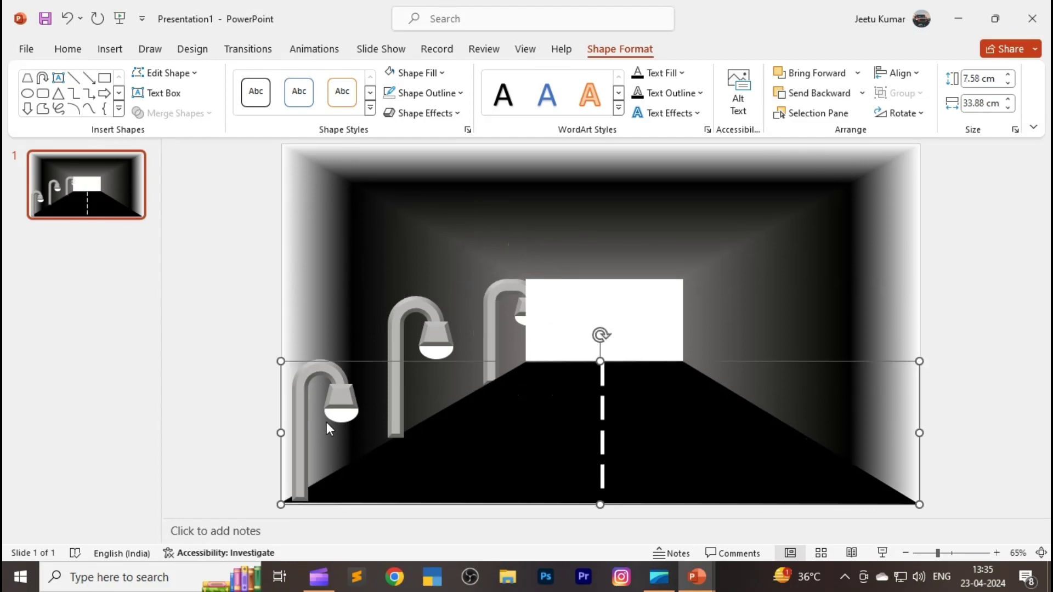
{"action": "left_click", "coordinate": [340, 411]}
{"action": "left_click", "coordinate": [431, 354], "text": "shift"}
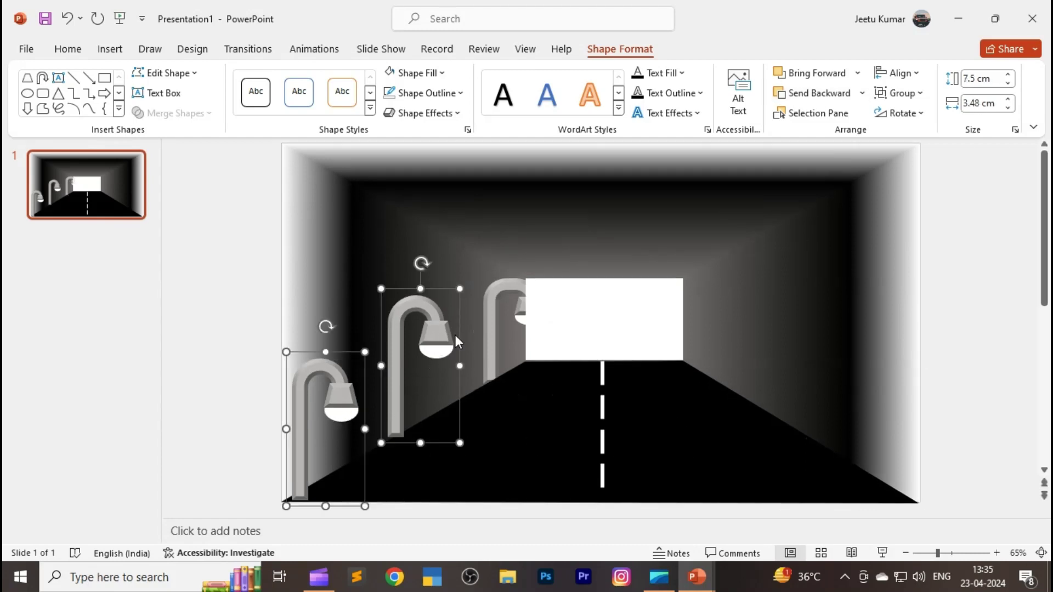
Group the three left lamps, duplicate them, and flip the copy horizontally against the right wall
{"action": "left_click", "coordinate": [496, 300], "text": "shift"}
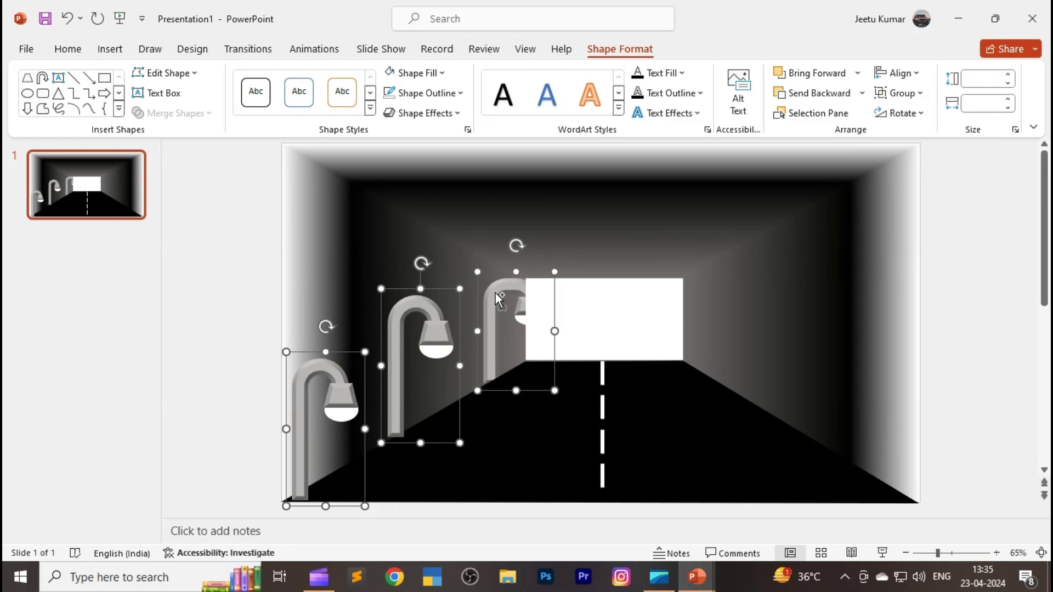
{"action": "key", "text": "ctrl+g"}
{"action": "key", "text": "ctrl+d"}
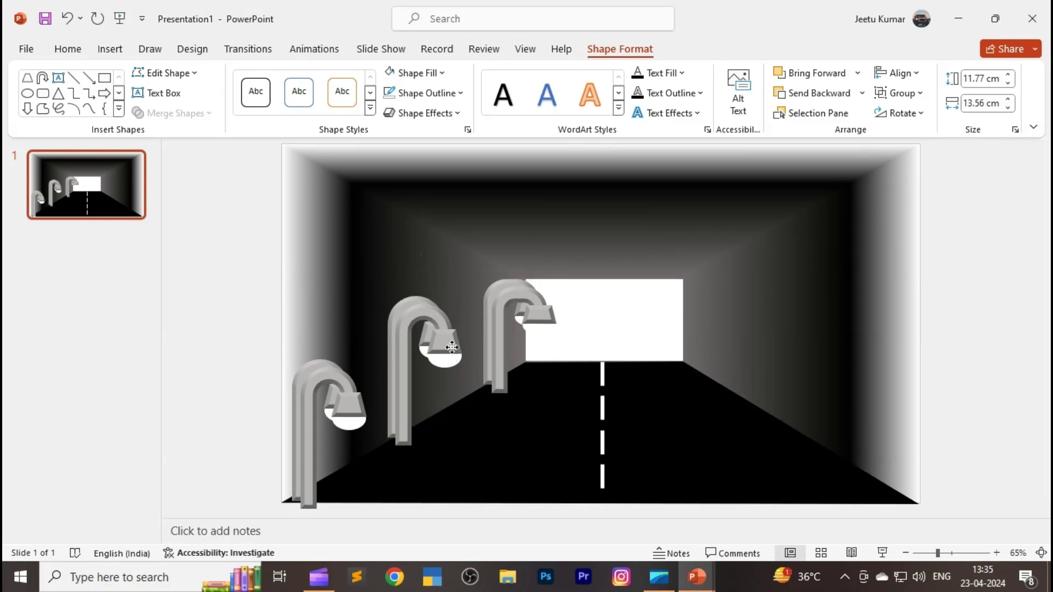
{"action": "left_click_drag", "start_coordinate": [452, 347], "coordinate": [784, 372]}
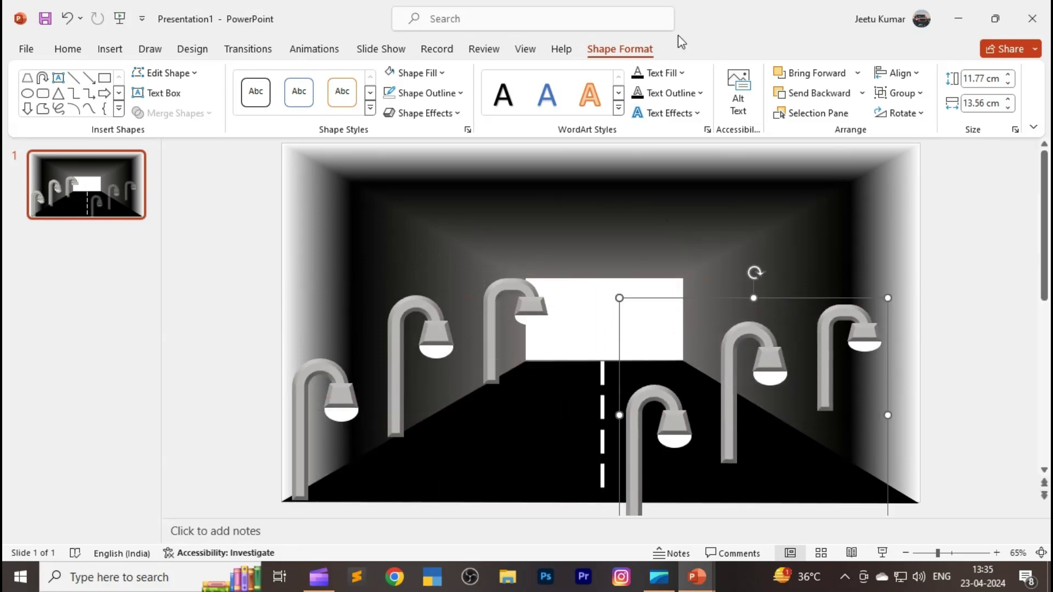
{"action": "left_click", "coordinate": [902, 113]}
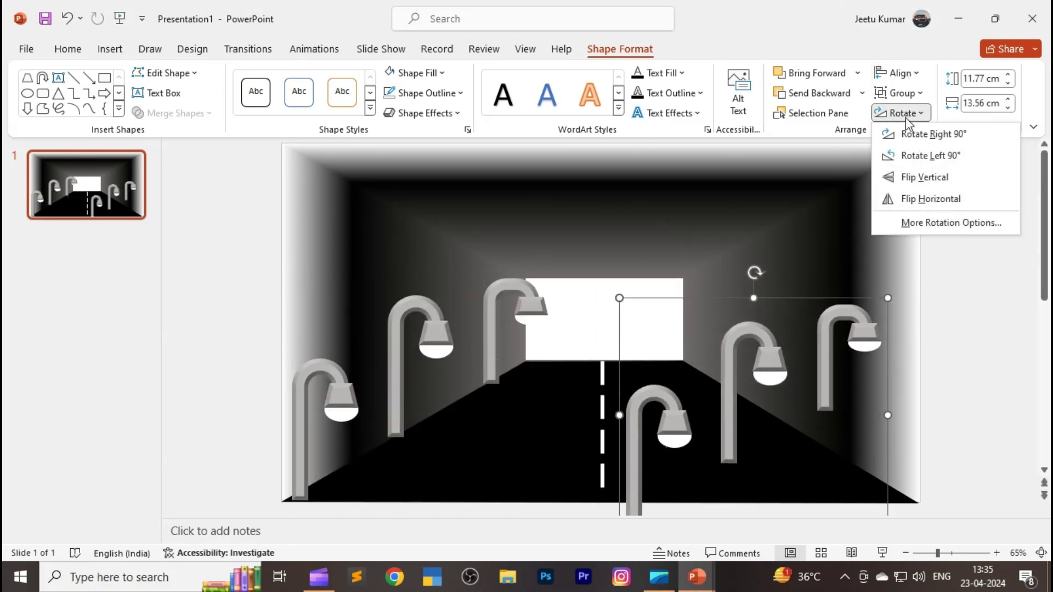
{"action": "left_click", "coordinate": [923, 200]}
{"action": "mouse_move", "coordinate": [781, 333]}
{"action": "left_mouse_down"}
{"action": "mouse_move", "coordinate": [807, 319]}
{"action": "mouse_move", "coordinate": [804, 309]}
{"action": "left_mouse_up"}
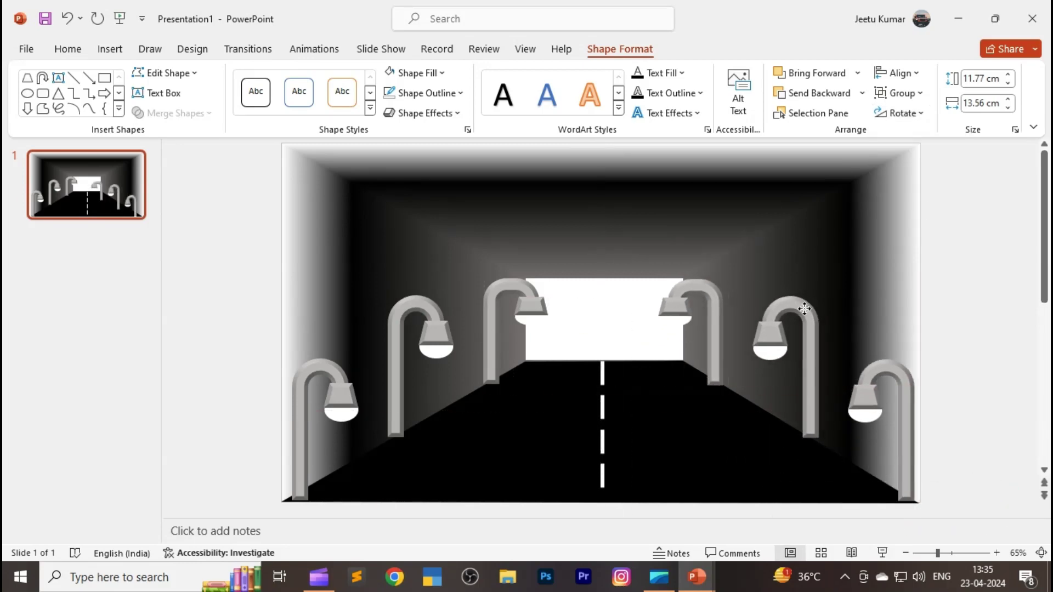
Send the farthest lamp of the right-hand group several levels backward
{"action": "left_click", "coordinate": [805, 309]}
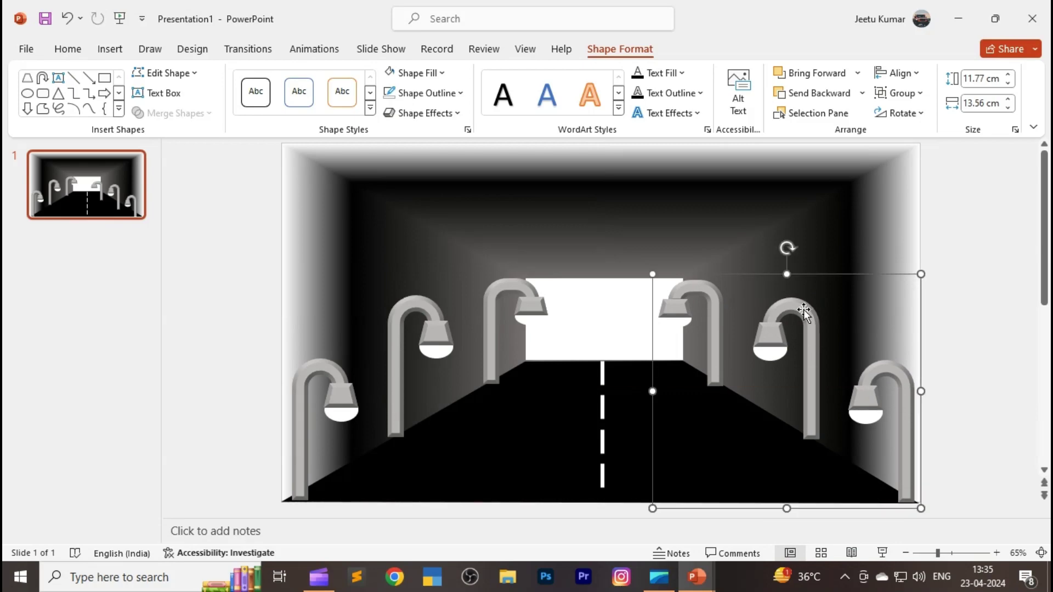
{"action": "left_click", "coordinate": [704, 293]}
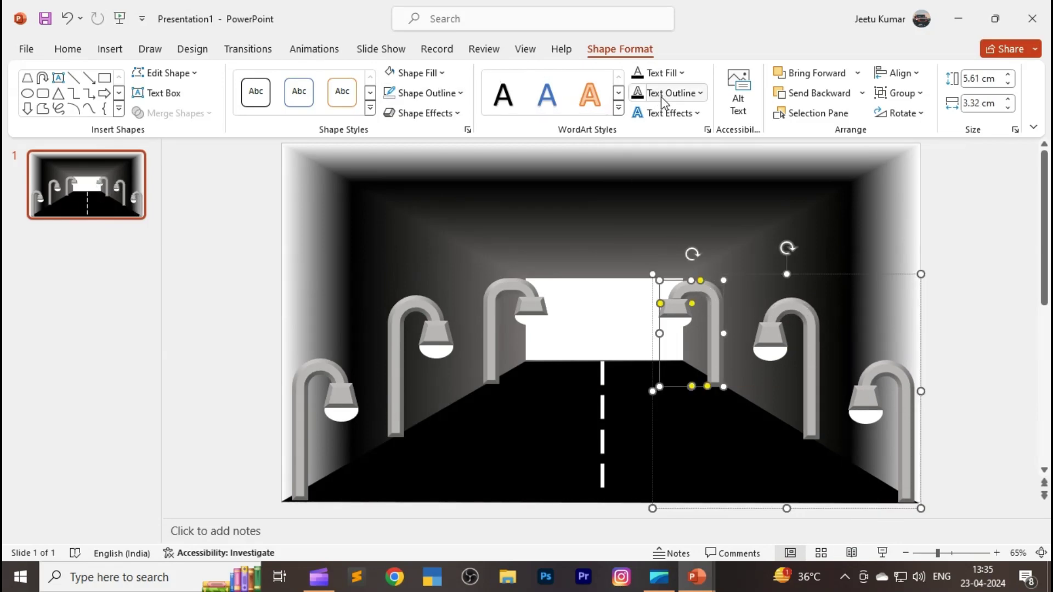
{"action": "left_click", "coordinate": [825, 96]}
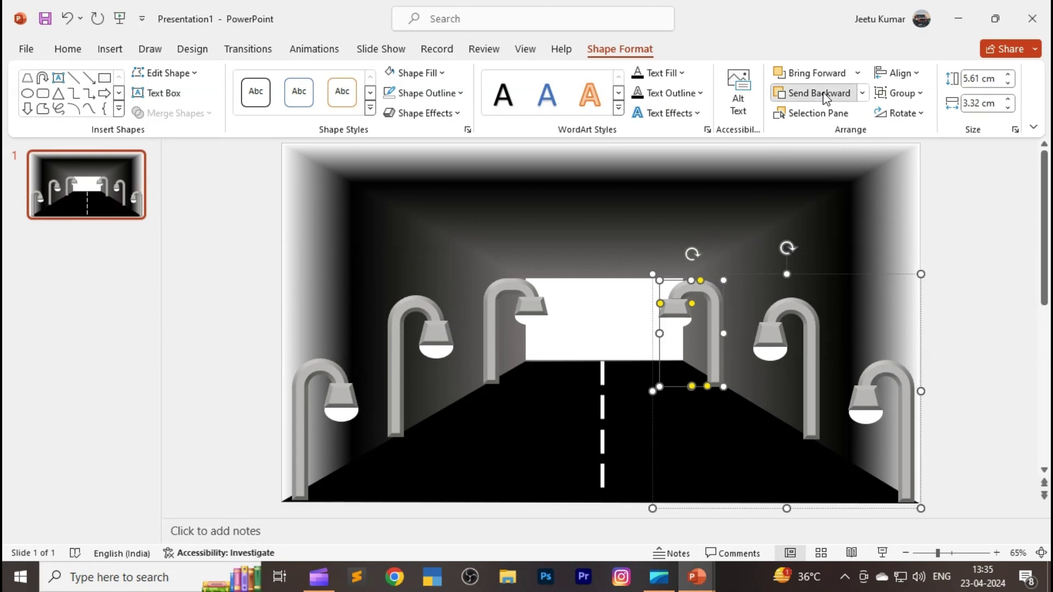
{"action": "left_click", "coordinate": [823, 96]}
{"action": "left_click", "coordinate": [822, 98]}
{"action": "left_click", "coordinate": [822, 98]}
{"action": "left_click", "coordinate": [822, 99]}
Tuck the far left and far right lamps behind the white tunnel opening
{"action": "left_click", "coordinate": [722, 211]}
{"action": "left_click", "coordinate": [759, 344]}
{"action": "left_click", "coordinate": [743, 245]}
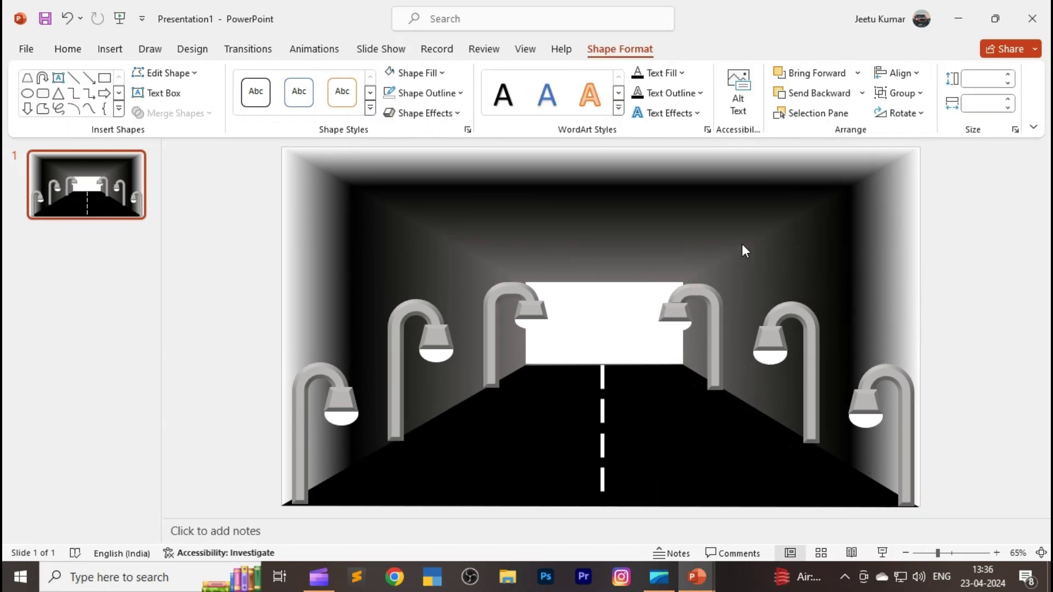
{"action": "left_click", "coordinate": [515, 295]}
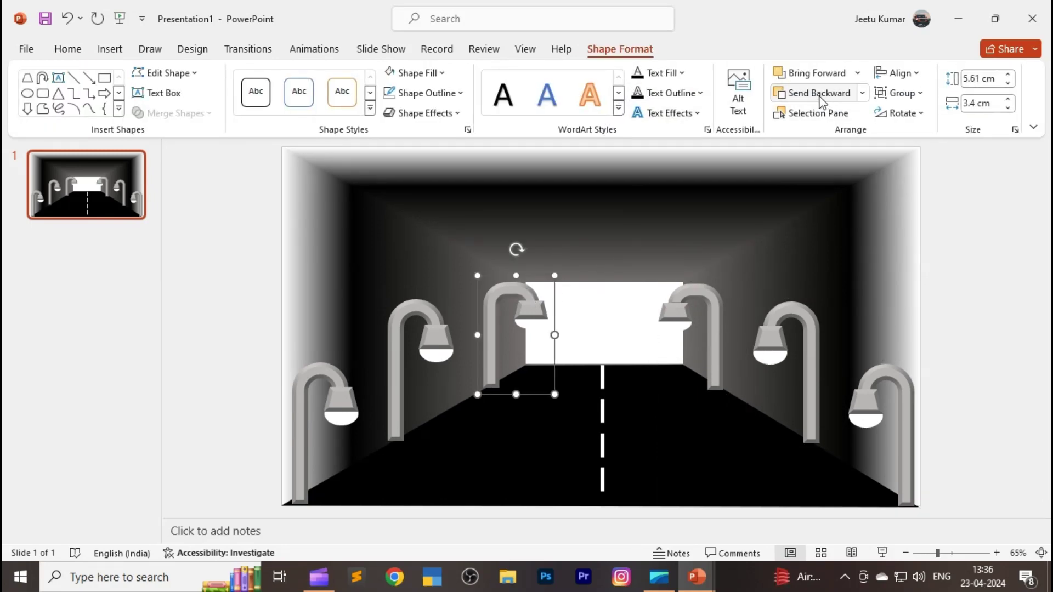
{"action": "left_click", "coordinate": [819, 98]}
{"action": "left_click", "coordinate": [820, 98]}
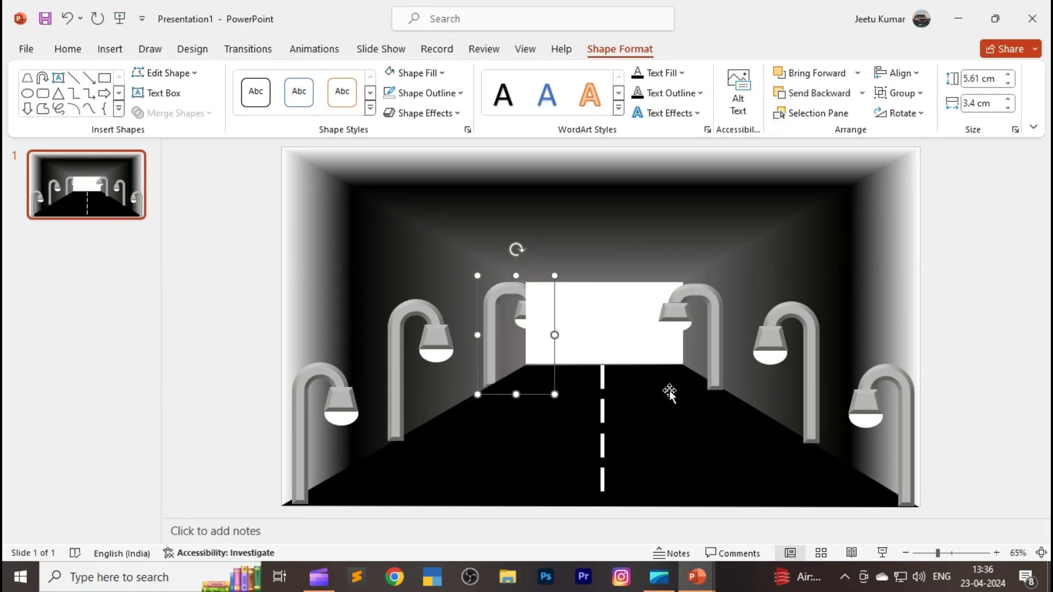
{"action": "left_click", "coordinate": [688, 304]}
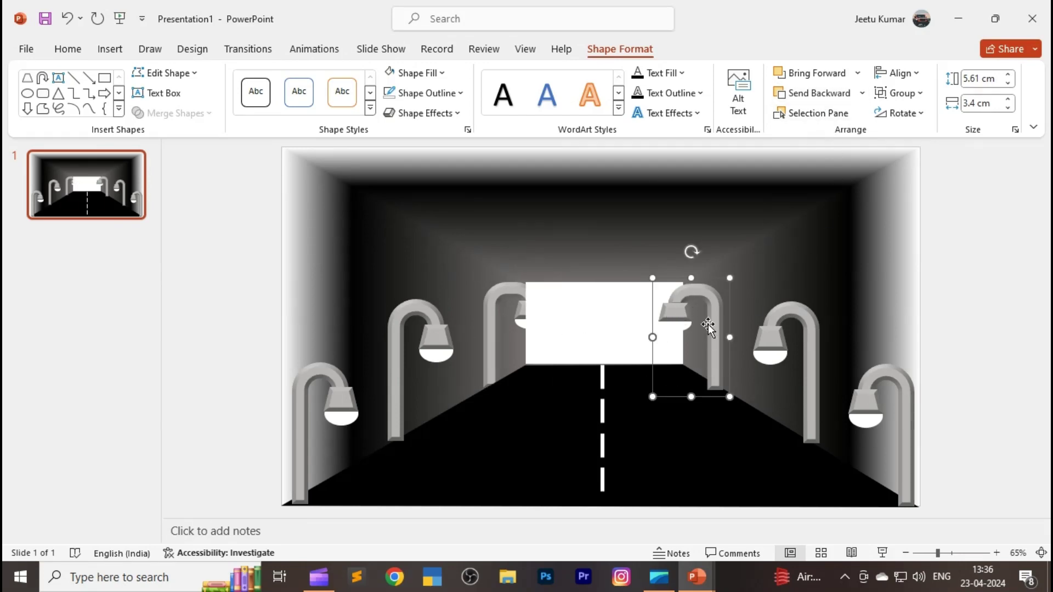
{"action": "left_click", "coordinate": [811, 96]}
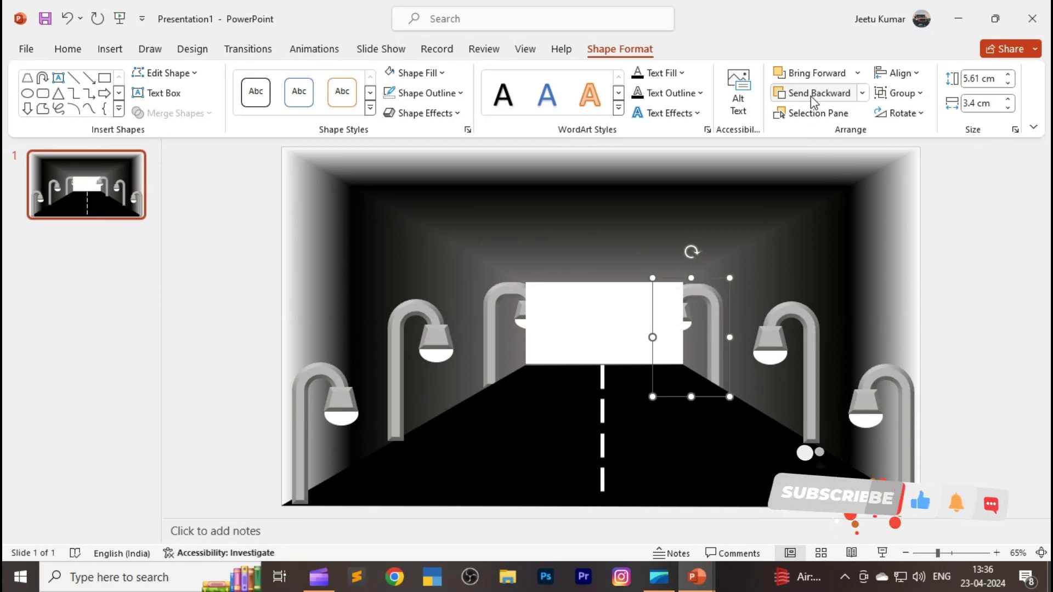
{"action": "left_click", "coordinate": [728, 467]}
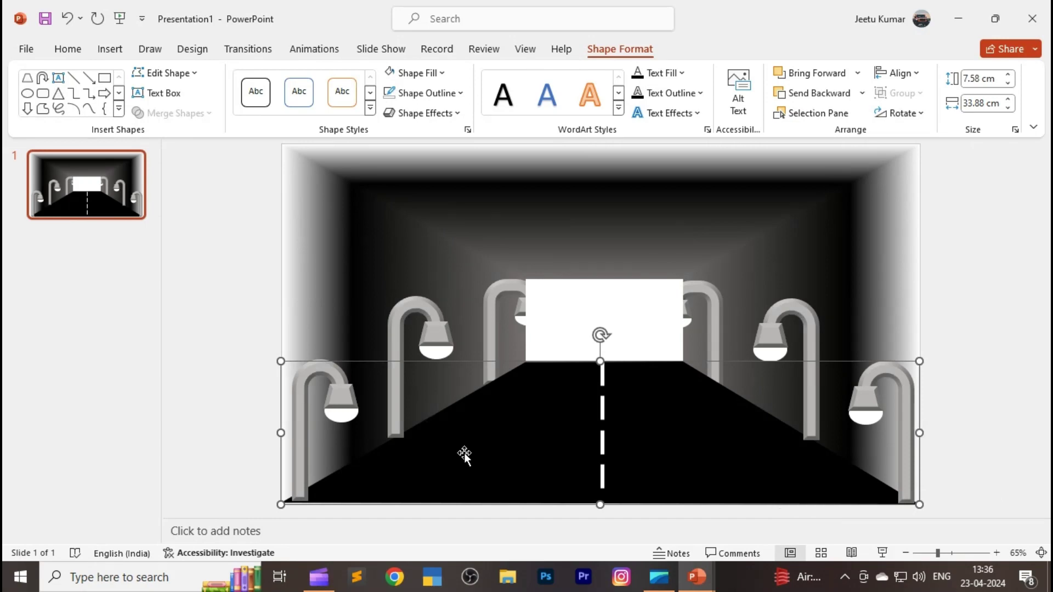
{"action": "left_click", "coordinate": [110, 49]}
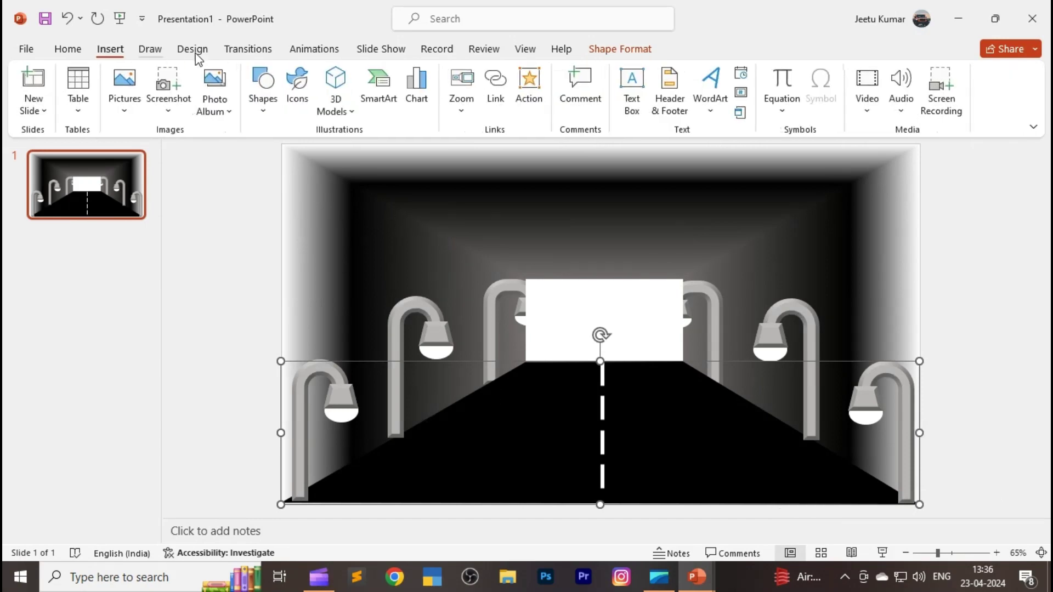
{"action": "left_click", "coordinate": [264, 91]}
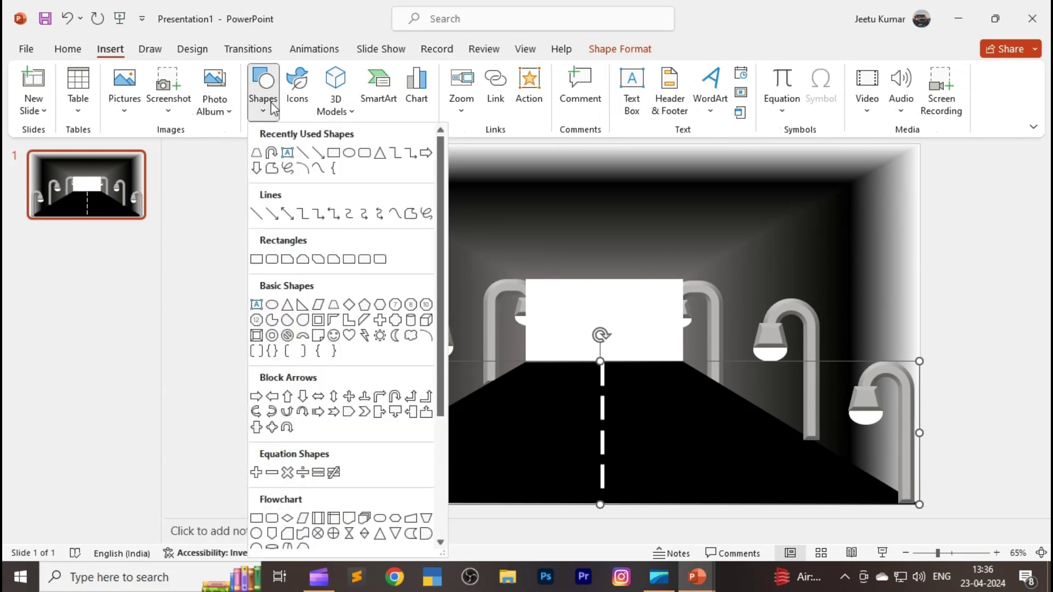
{"action": "left_click", "coordinate": [335, 307]}
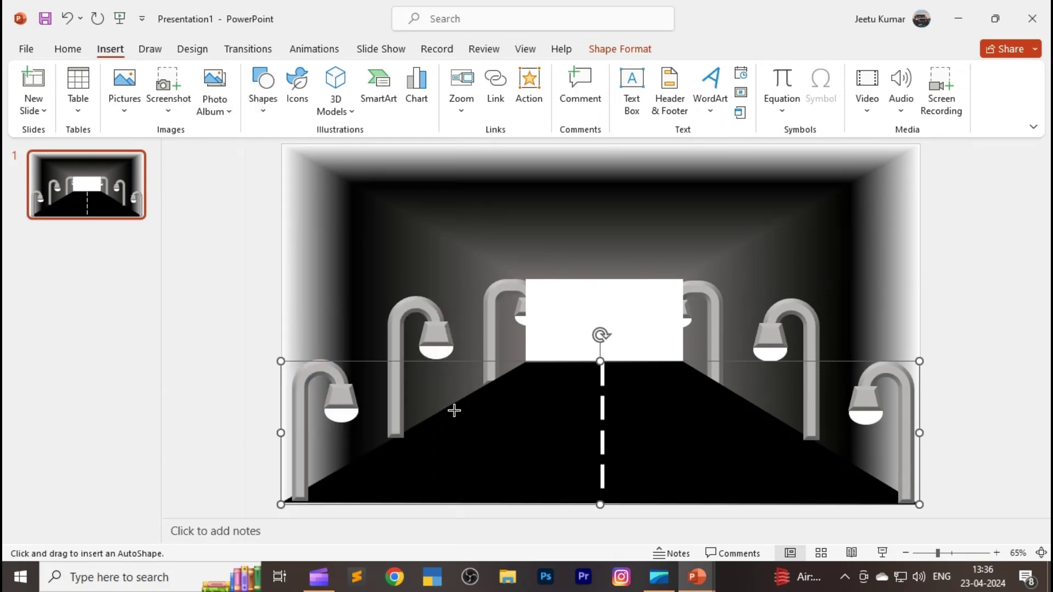
{"action": "left_click_drag", "start_coordinate": [453, 412], "coordinate": [509, 482]}
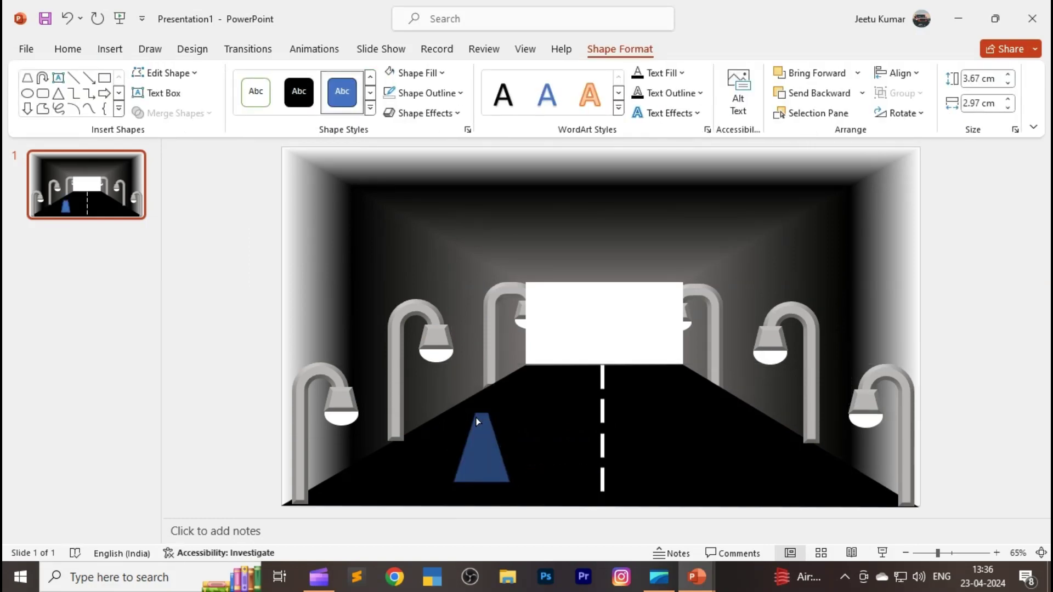
{"action": "left_click_drag", "start_coordinate": [477, 422], "coordinate": [348, 451]}
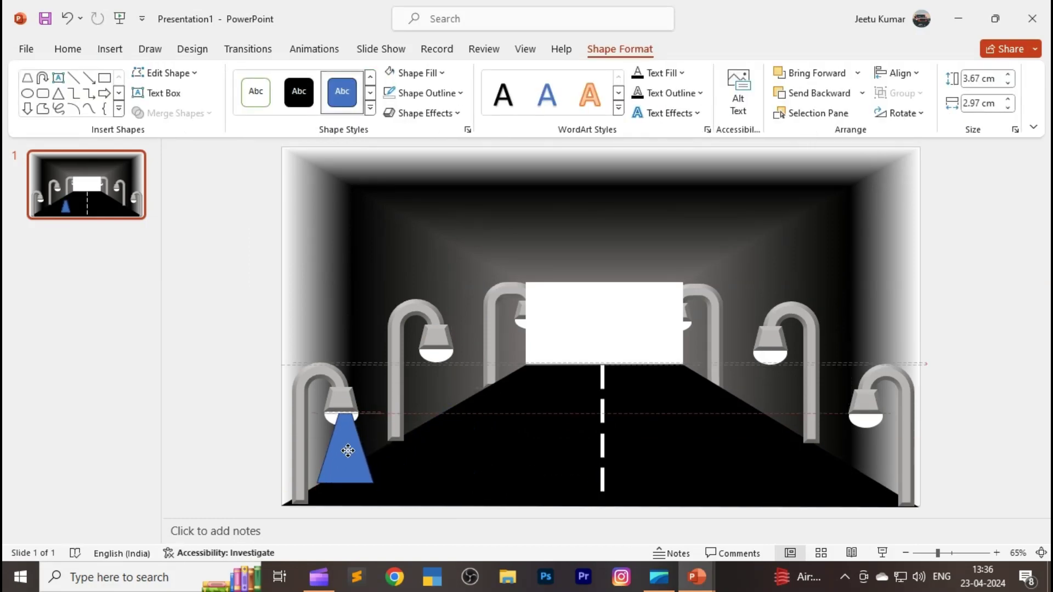
{"action": "left_click_drag", "start_coordinate": [345, 451], "coordinate": [443, 467]}
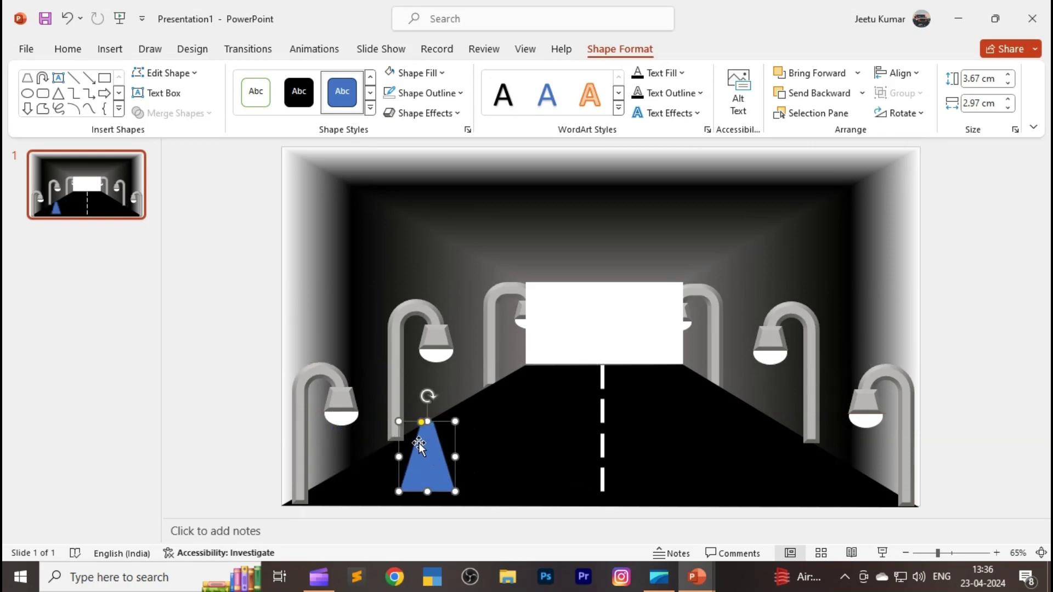
{"action": "key", "text": "Delete"}
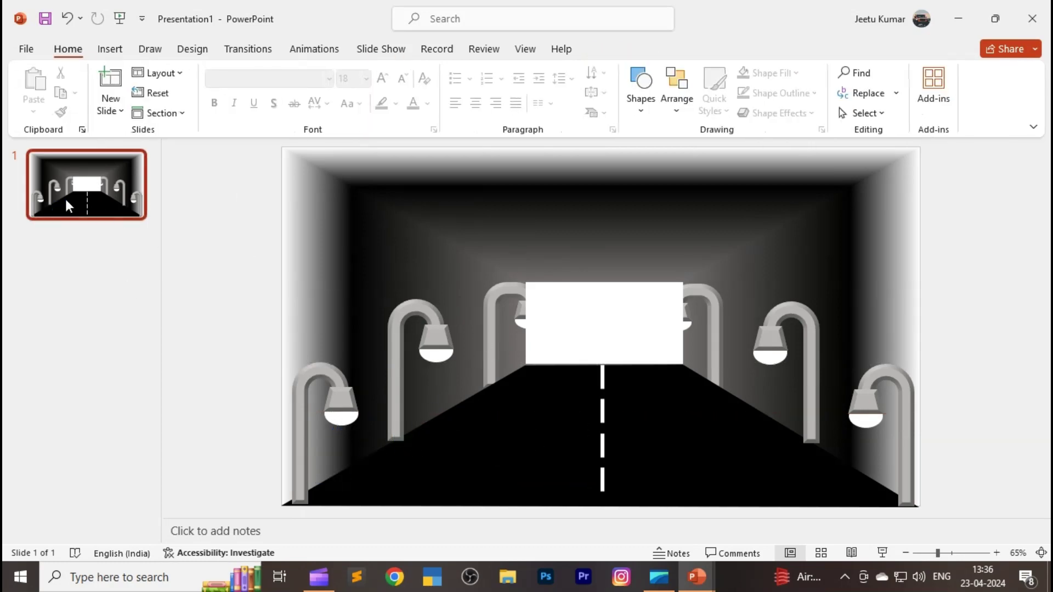
Duplicate the tunnel slide and draw a pointed trapezoid beam under the front-left lamp
{"action": "right_click", "coordinate": [73, 187]}
{"action": "left_click", "coordinate": [124, 339]}
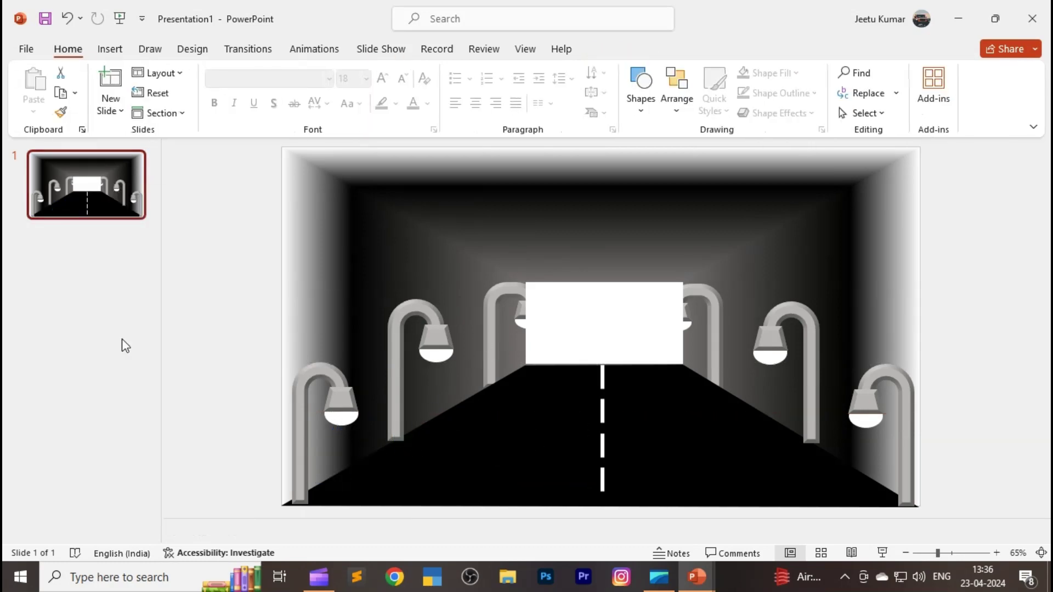
{"action": "left_click", "coordinate": [122, 53]}
{"action": "left_click", "coordinate": [261, 113]}
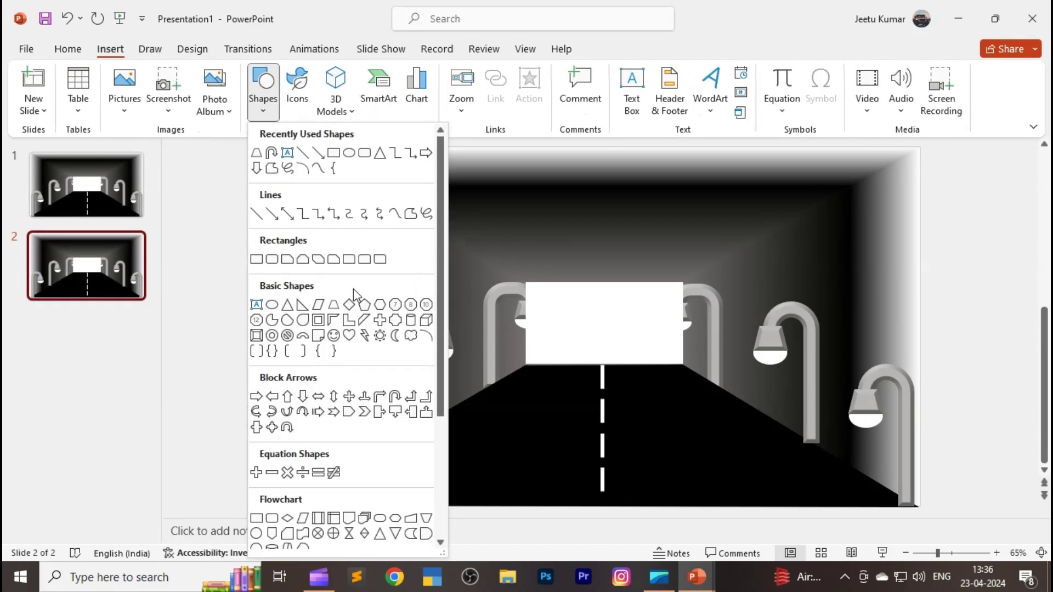
{"action": "left_click", "coordinate": [334, 305]}
{"action": "left_click_drag", "start_coordinate": [383, 382], "coordinate": [440, 456]}
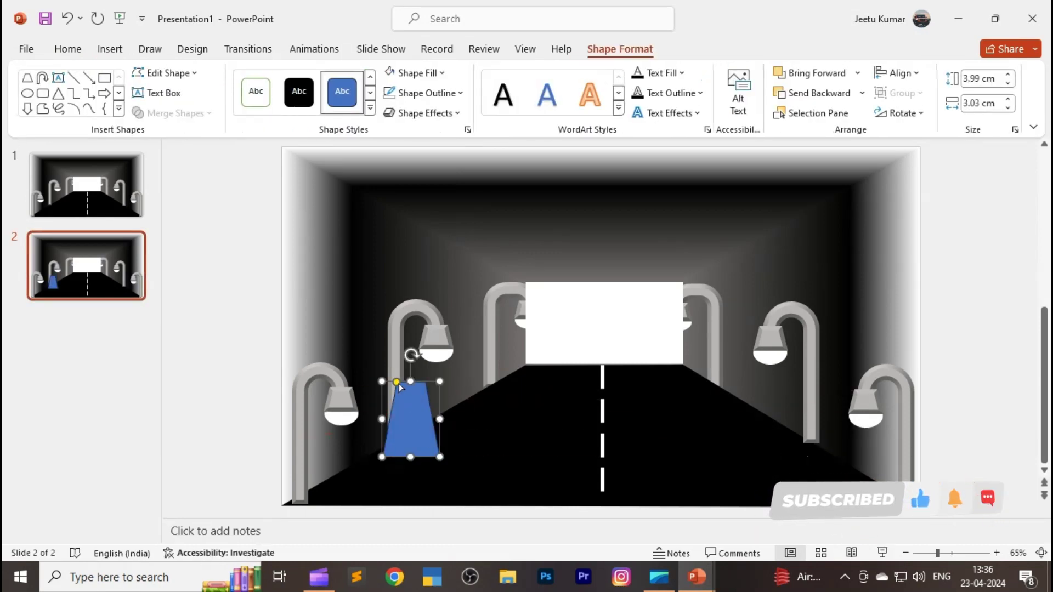
{"action": "left_click", "coordinate": [410, 390]}
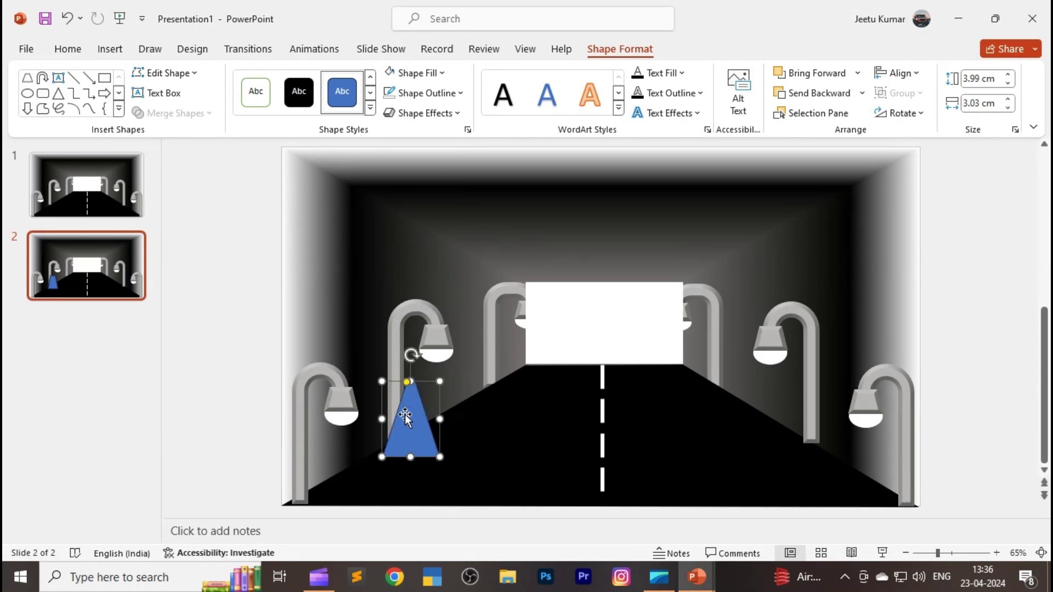
{"action": "left_click_drag", "start_coordinate": [408, 417], "coordinate": [351, 458]}
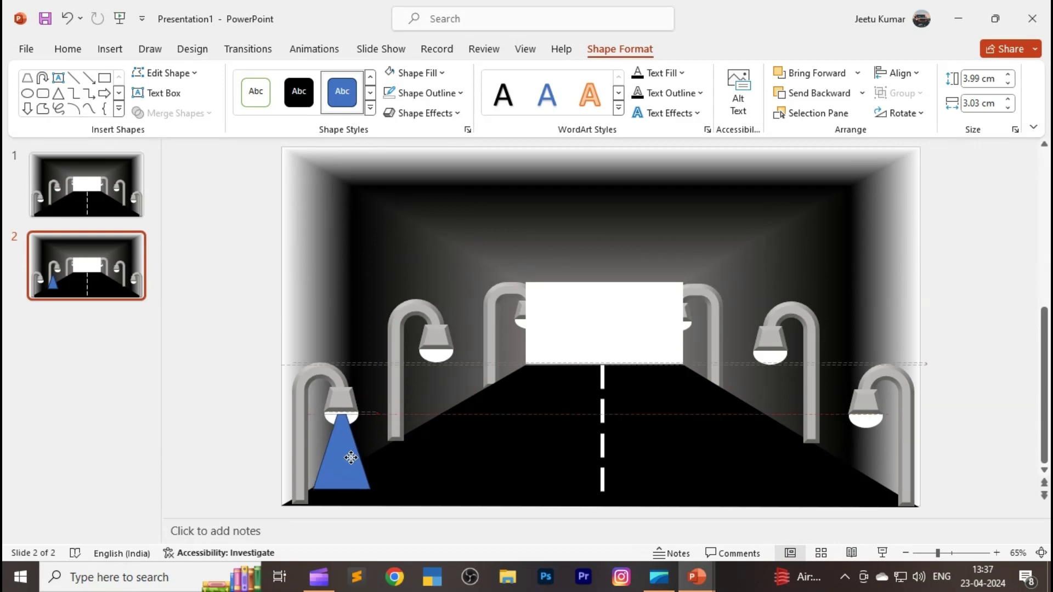
{"action": "left_click_drag", "start_coordinate": [351, 458], "coordinate": [352, 458]}
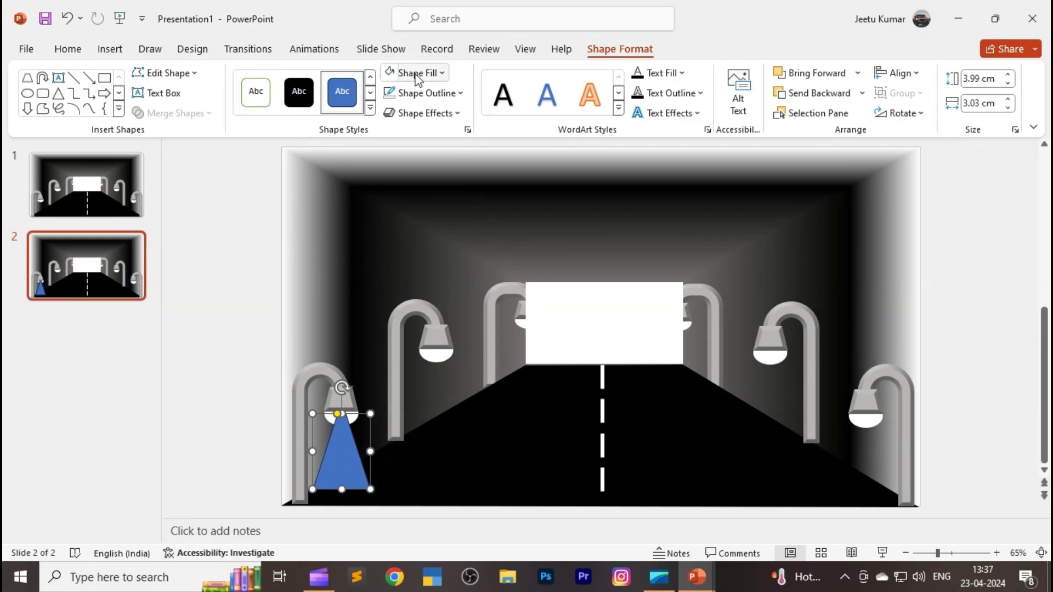
Fill the beam yellow and remove its outline
{"action": "left_click", "coordinate": [417, 79]}
{"action": "left_click", "coordinate": [413, 216]}
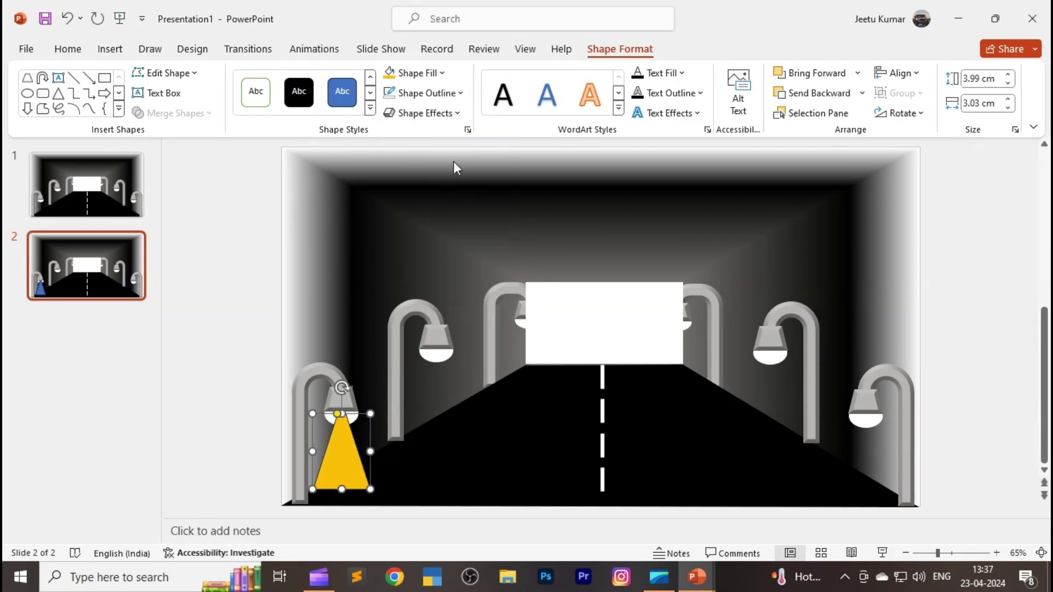
{"action": "left_click", "coordinate": [444, 93]}
{"action": "left_click", "coordinate": [442, 261]}
{"action": "left_click", "coordinate": [441, 114]}
Raise the beam's fill transparency to about 43% in the Format Shape pane
{"action": "left_click", "coordinate": [443, 77]}
{"action": "mouse_move", "coordinate": [444, 331]}
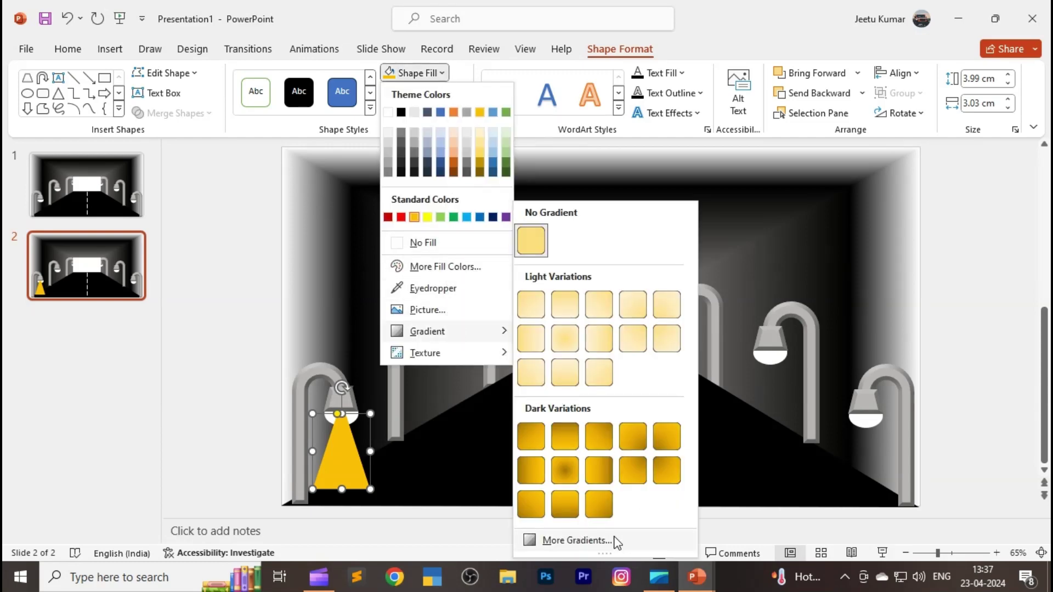
{"action": "left_click", "coordinate": [606, 543]}
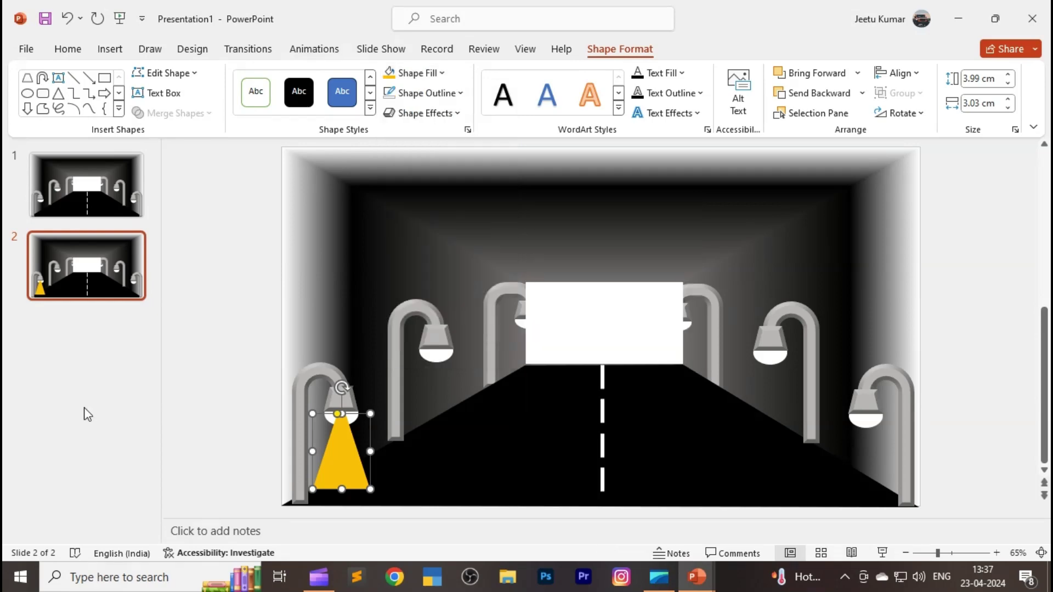
{"action": "left_click", "coordinate": [1019, 402]}
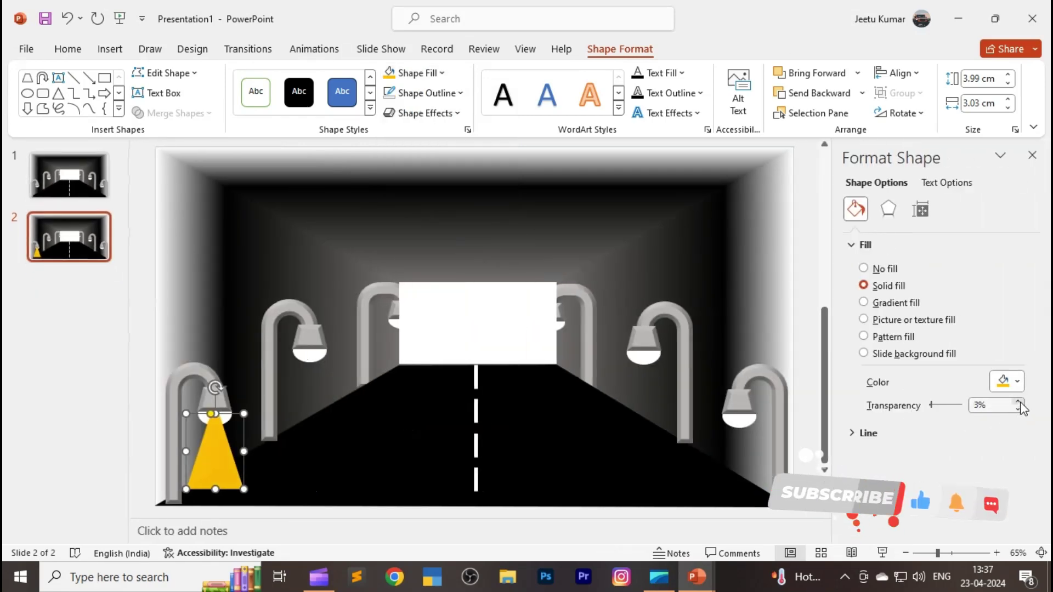
{"action": "left_click", "coordinate": [1019, 402]}
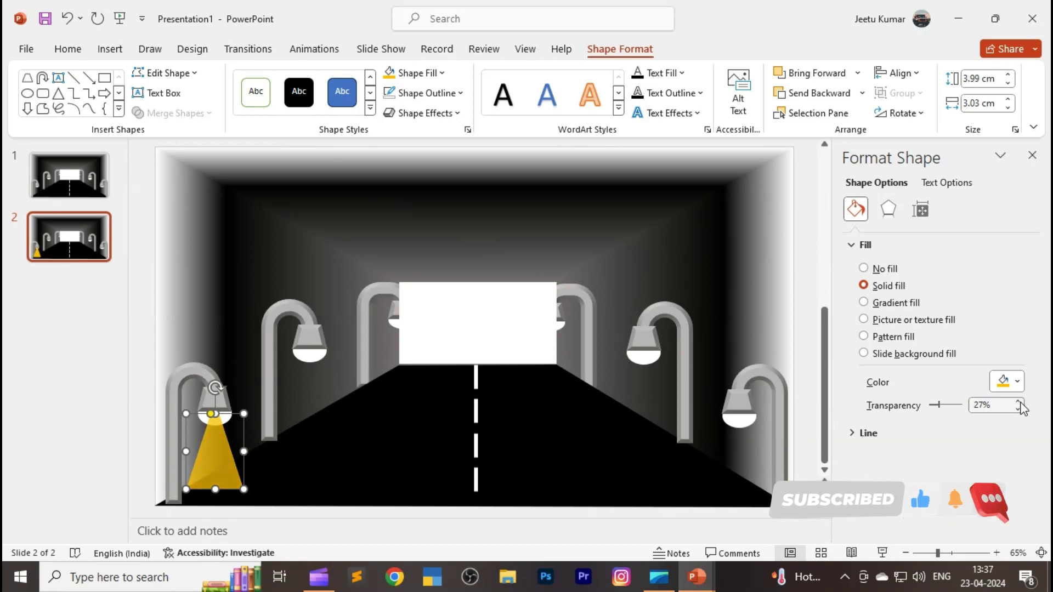
{"action": "left_click", "coordinate": [1018, 402]}
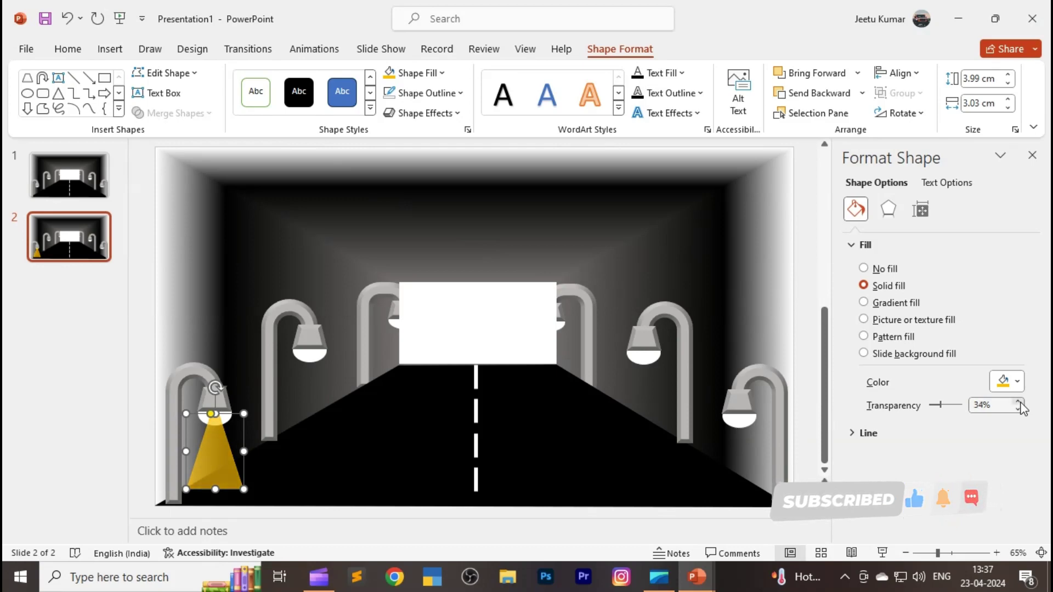
{"action": "left_click", "coordinate": [1018, 403]}
{"action": "left_click", "coordinate": [1019, 402]}
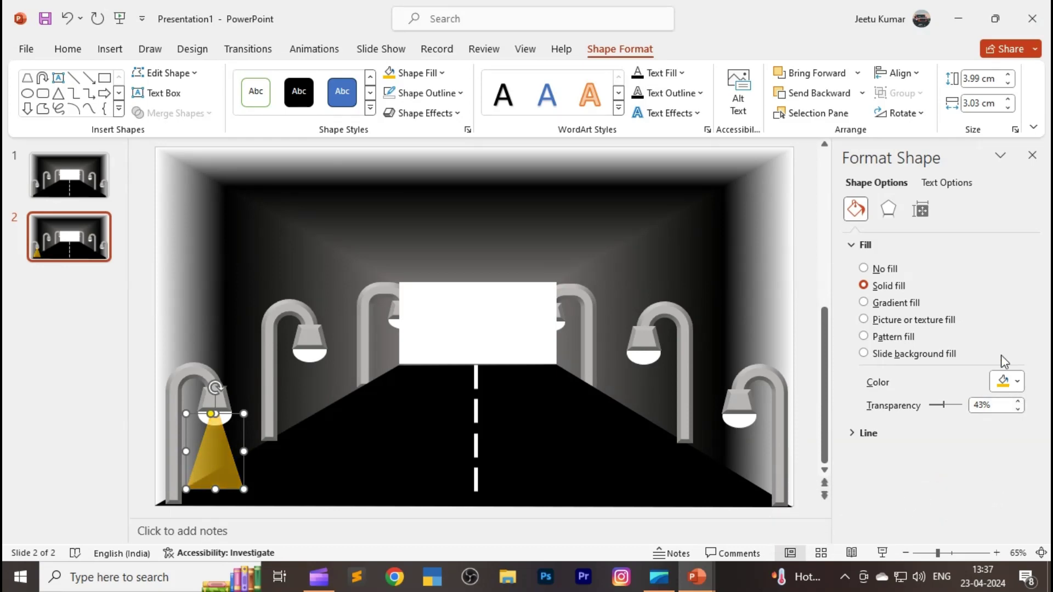
{"action": "left_click", "coordinate": [1033, 155]}
Fill the front-left lamp's bulb yellow and give it an orange glow
{"action": "left_click", "coordinate": [357, 410], "text": "shift"}
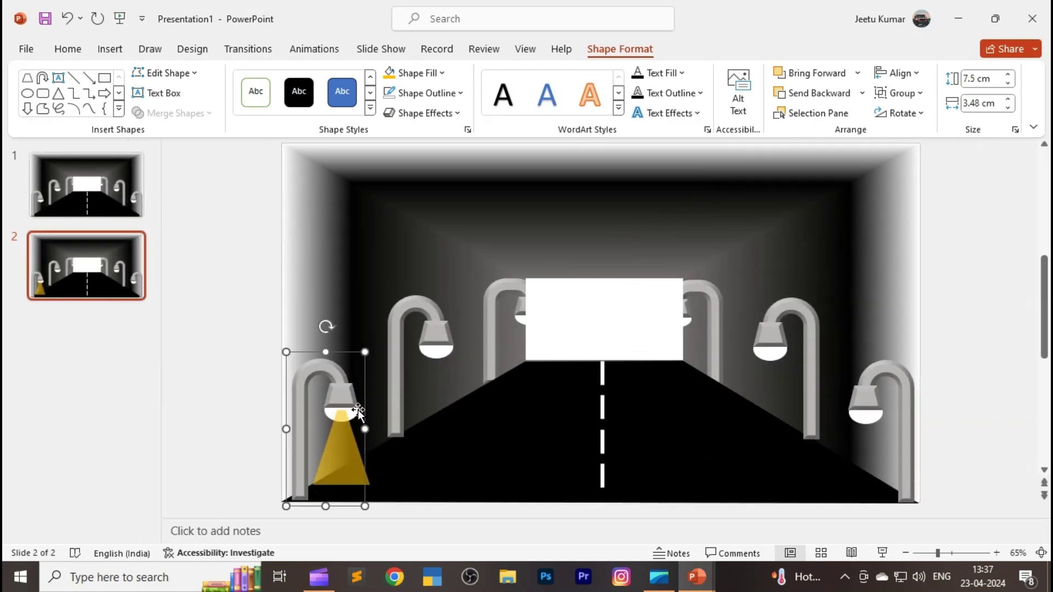
{"action": "left_click", "coordinate": [356, 414]}
{"action": "left_click", "coordinate": [395, 76]}
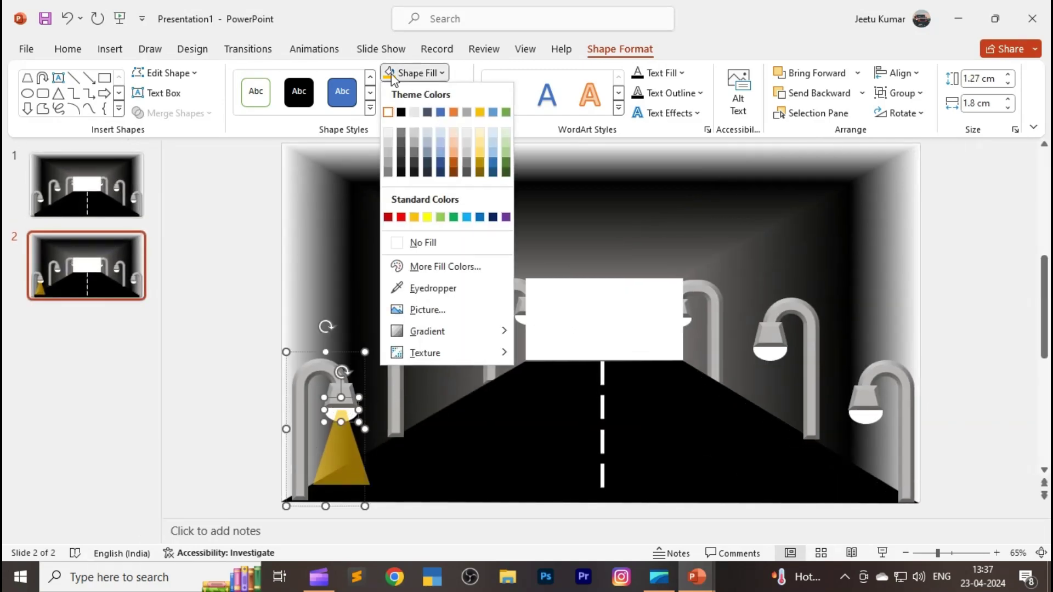
{"action": "left_click", "coordinate": [391, 76]}
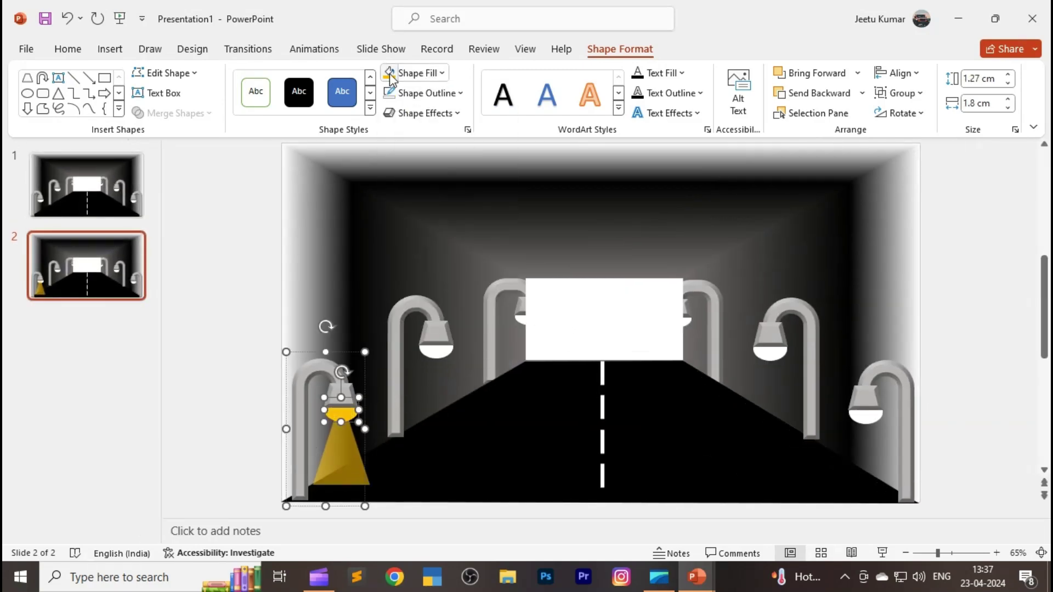
{"action": "left_click", "coordinate": [444, 114]}
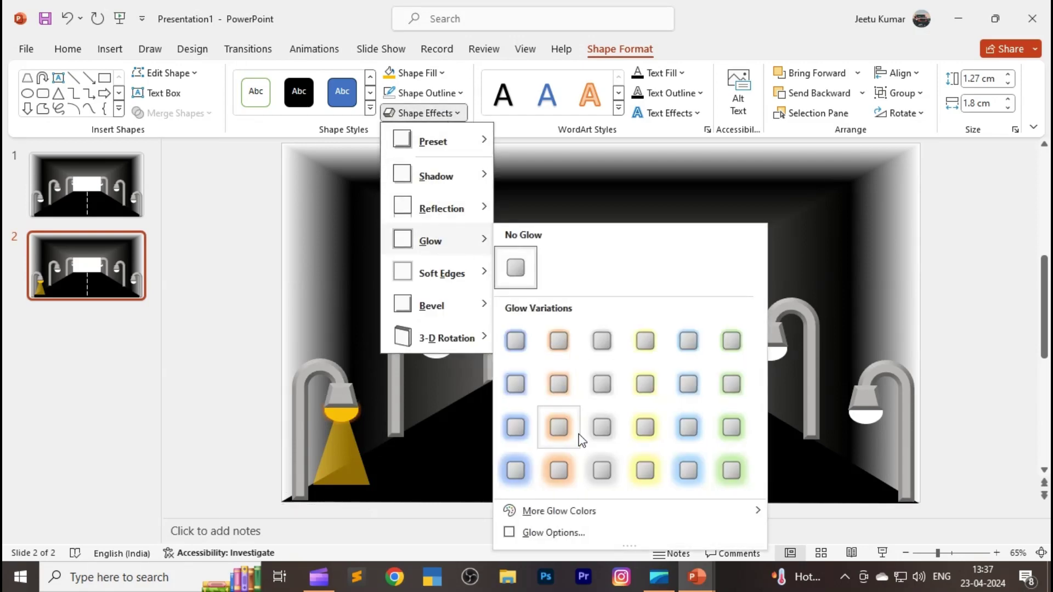
{"action": "mouse_move", "coordinate": [559, 511]}
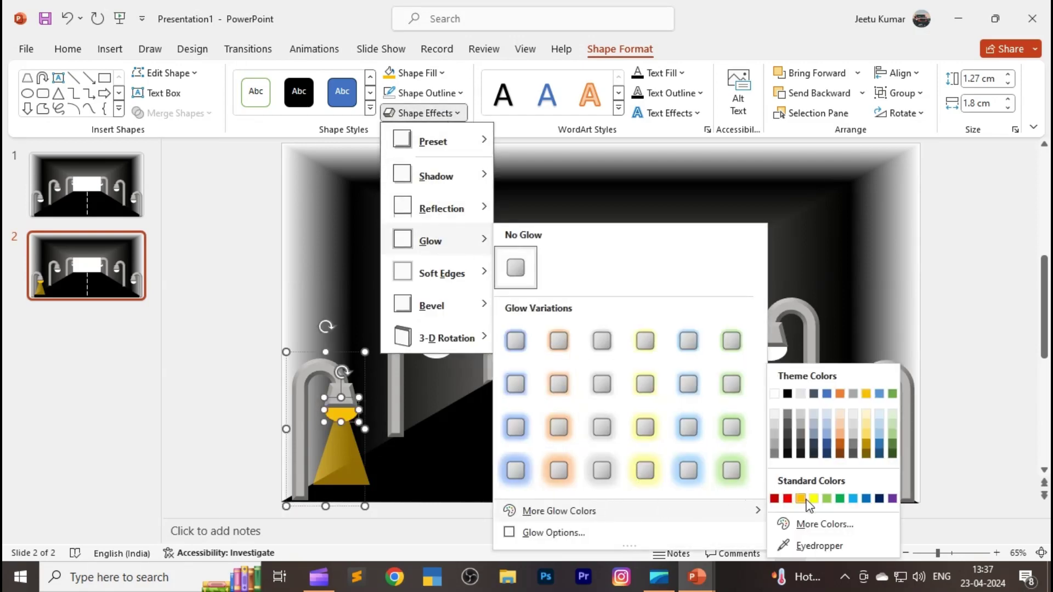
{"action": "left_click", "coordinate": [800, 499]}
Deselect the bulb and bring up the Insert Shapes gallery
{"action": "left_click", "coordinate": [462, 466]}
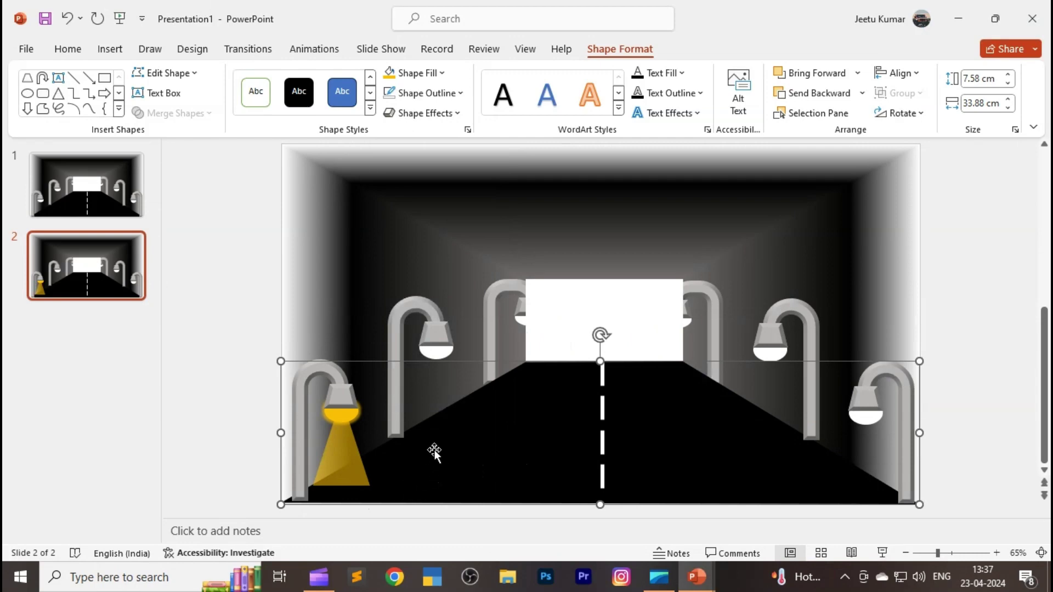
{"action": "left_click", "coordinate": [110, 49]}
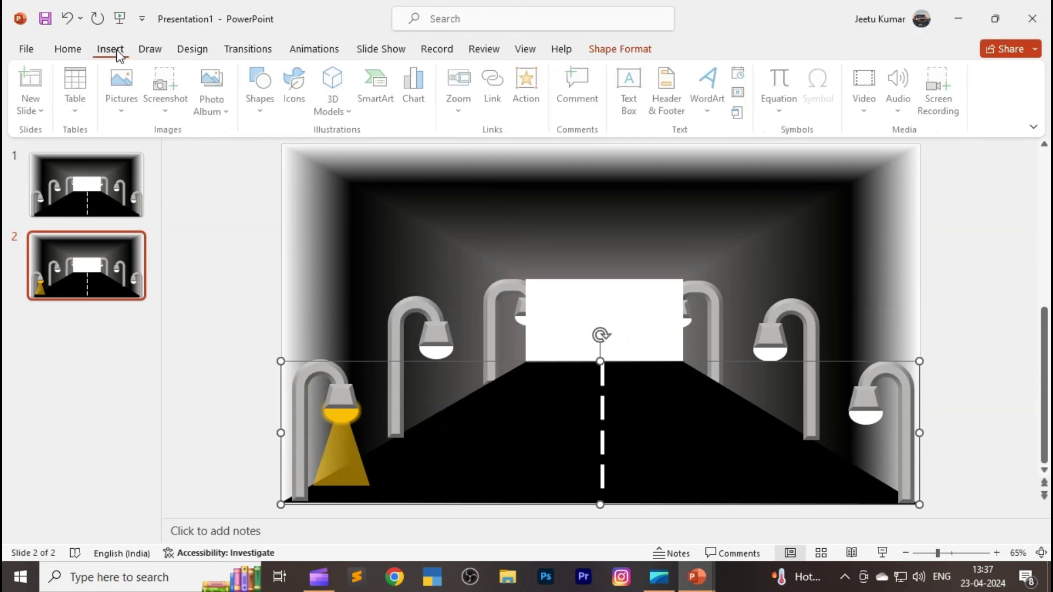
{"action": "left_click", "coordinate": [263, 91]}
Draw a small blue oval on the road at the beam's base and enlarge it slightly
{"action": "left_click", "coordinate": [347, 156]}
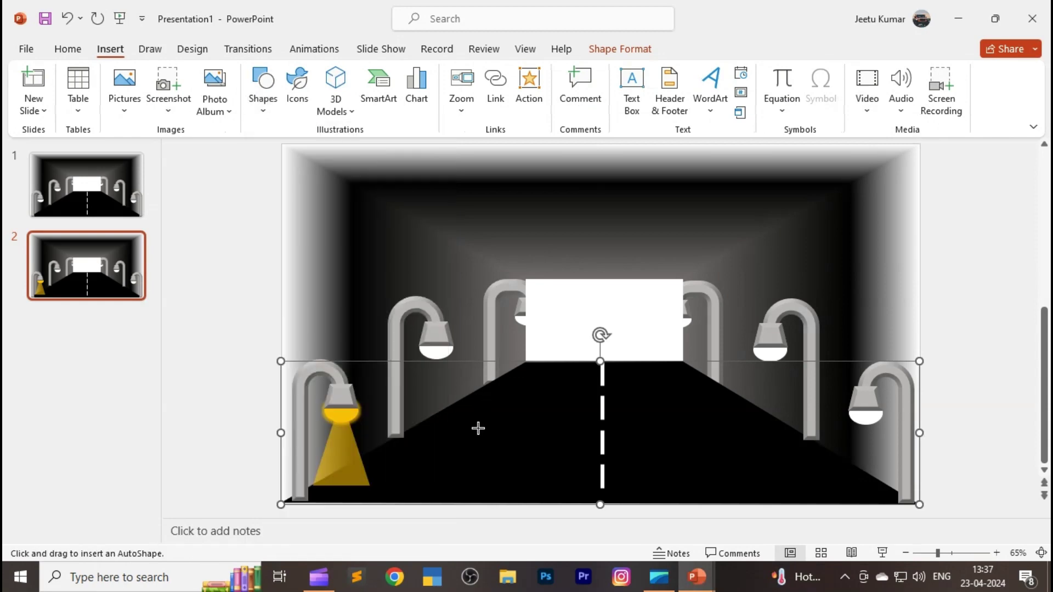
{"action": "mouse_move", "coordinate": [499, 440]}
{"action": "left_mouse_down"}
{"action": "mouse_move", "coordinate": [513, 458]}
{"action": "mouse_move", "coordinate": [353, 500]}
{"action": "mouse_move", "coordinate": [326, 487]}
{"action": "mouse_move", "coordinate": [343, 485]}
{"action": "left_mouse_up"}
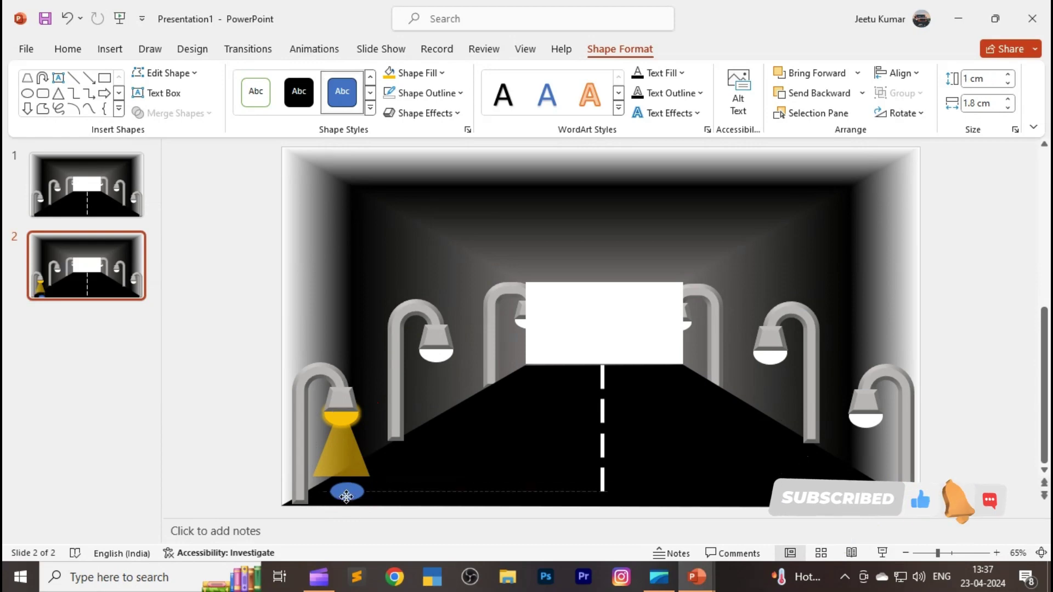
{"action": "left_click", "coordinate": [341, 491]}
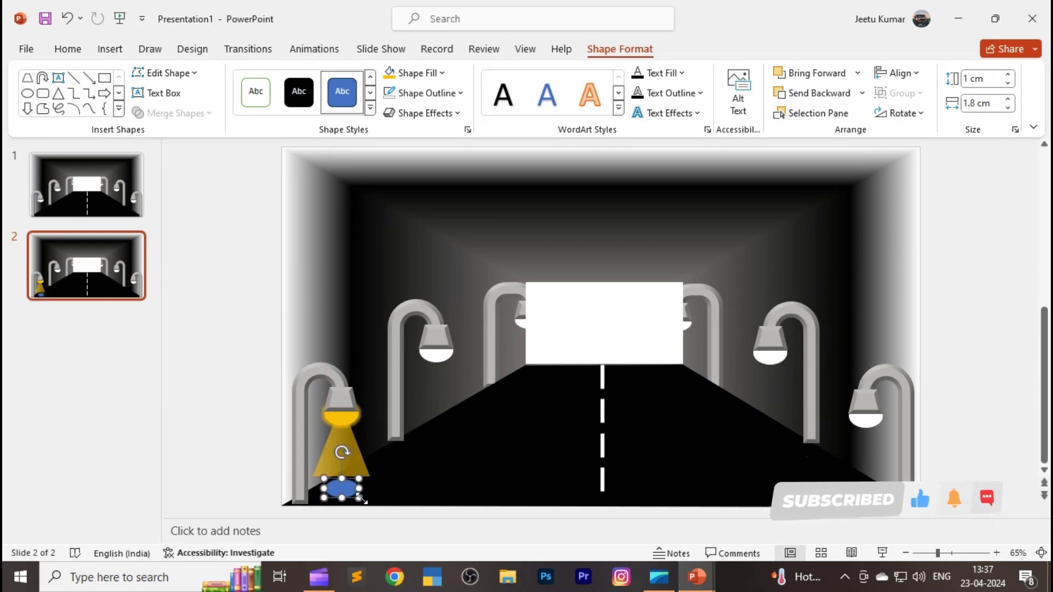
{"action": "left_click_drag", "start_coordinate": [361, 498], "coordinate": [342, 494]}
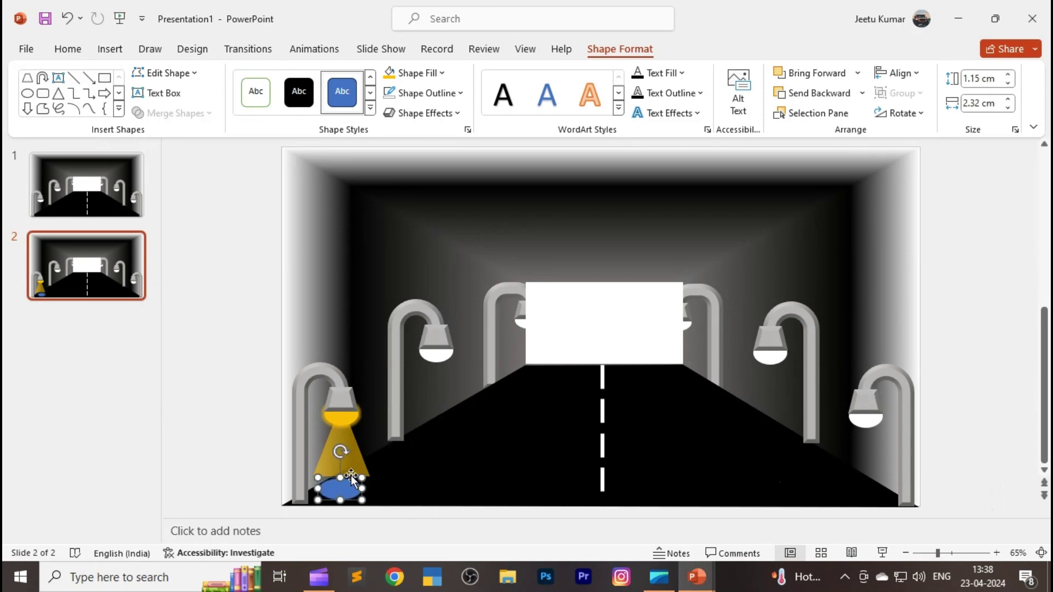
{"action": "left_click", "coordinate": [343, 422]}
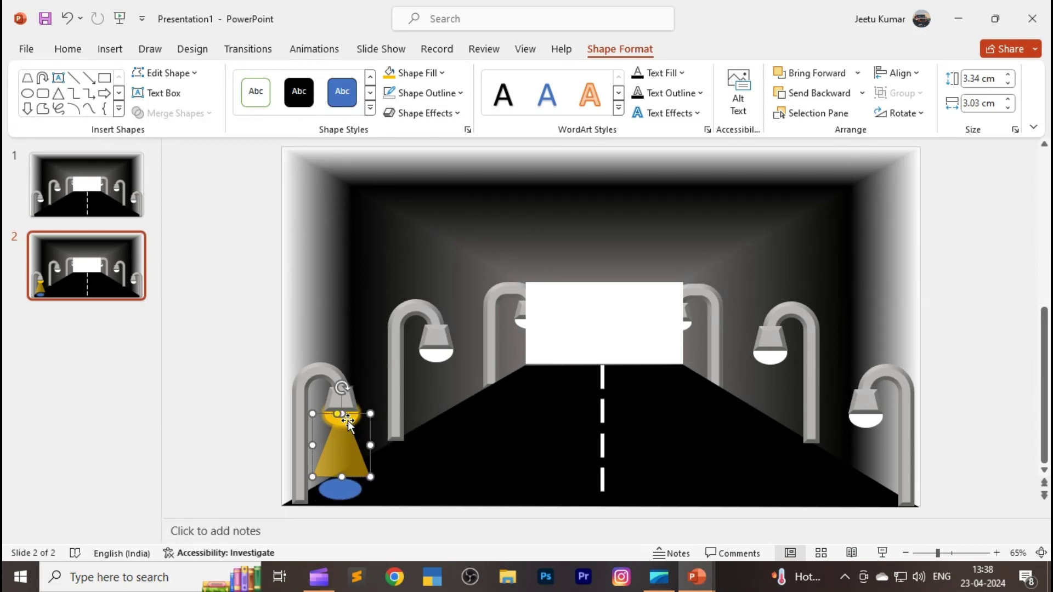
{"action": "left_click", "coordinate": [411, 444]}
{"action": "left_click", "coordinate": [345, 420]}
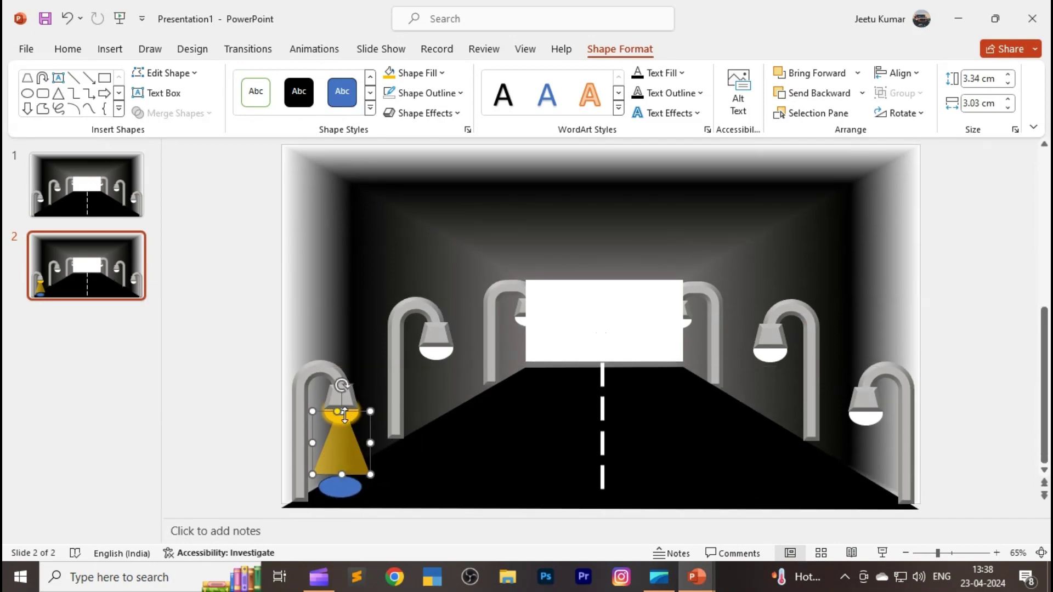
{"action": "left_click", "coordinate": [368, 387]}
{"action": "left_click", "coordinate": [360, 430]}
Fill the road oval yellow with a gold outline and a gold glow
{"action": "left_click", "coordinate": [406, 448]}
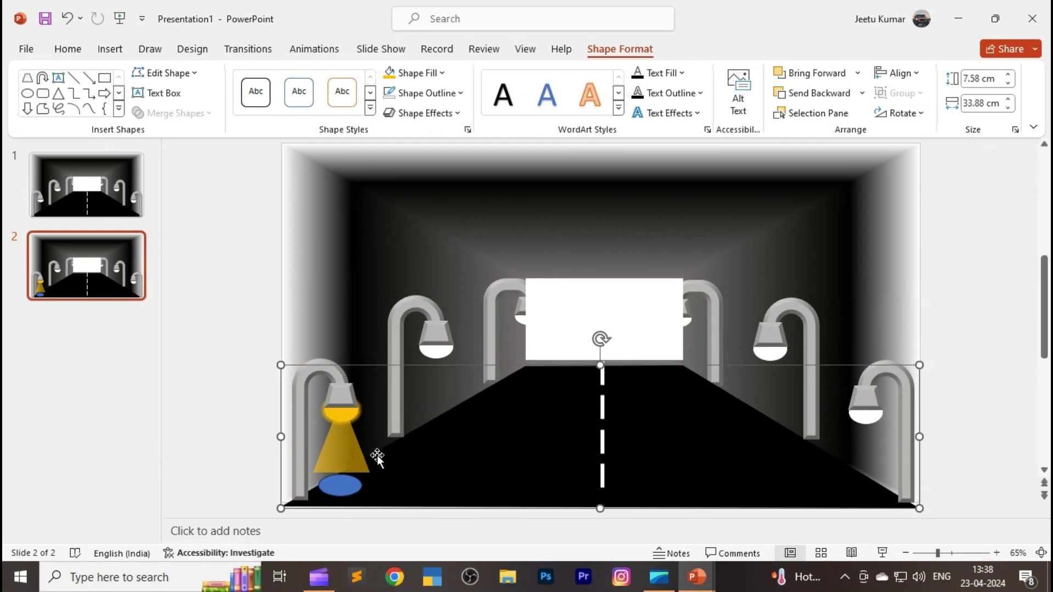
{"action": "left_click", "coordinate": [351, 478]}
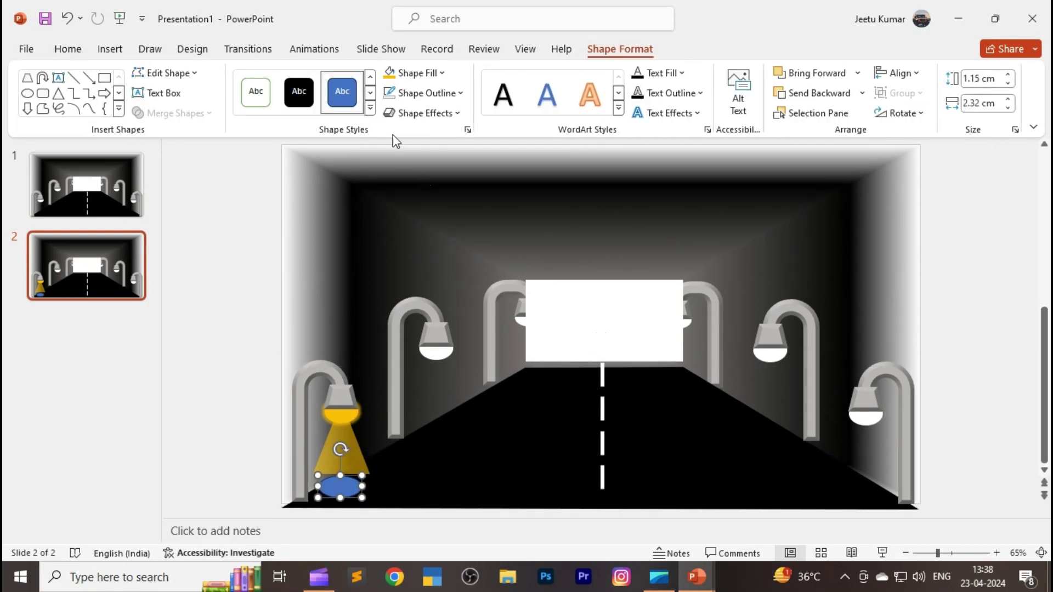
{"action": "left_click", "coordinate": [392, 74]}
{"action": "left_click", "coordinate": [422, 93]}
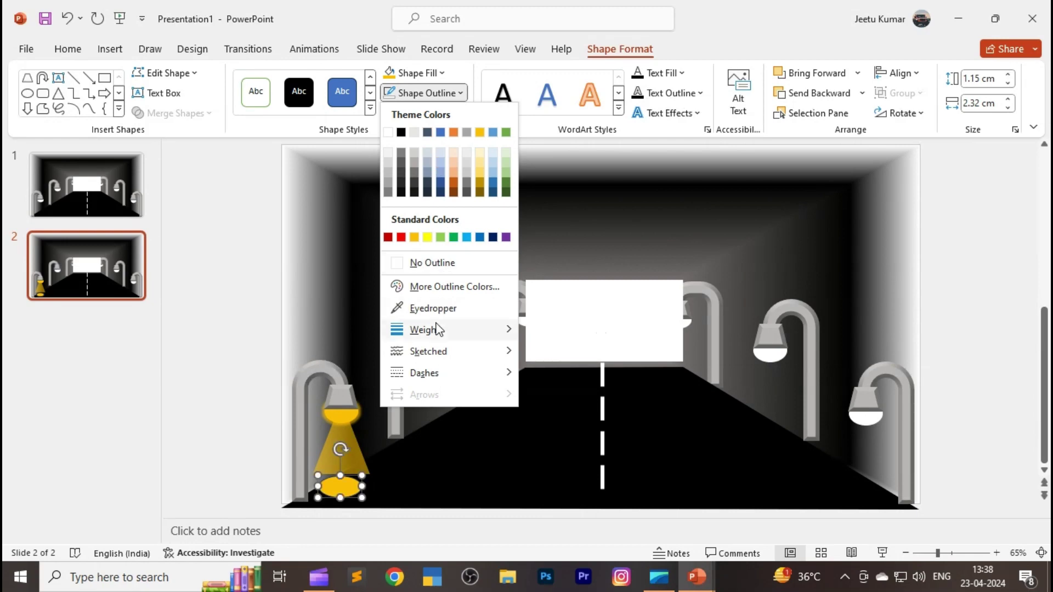
{"action": "left_click", "coordinate": [437, 134]}
{"action": "left_click", "coordinate": [442, 115]}
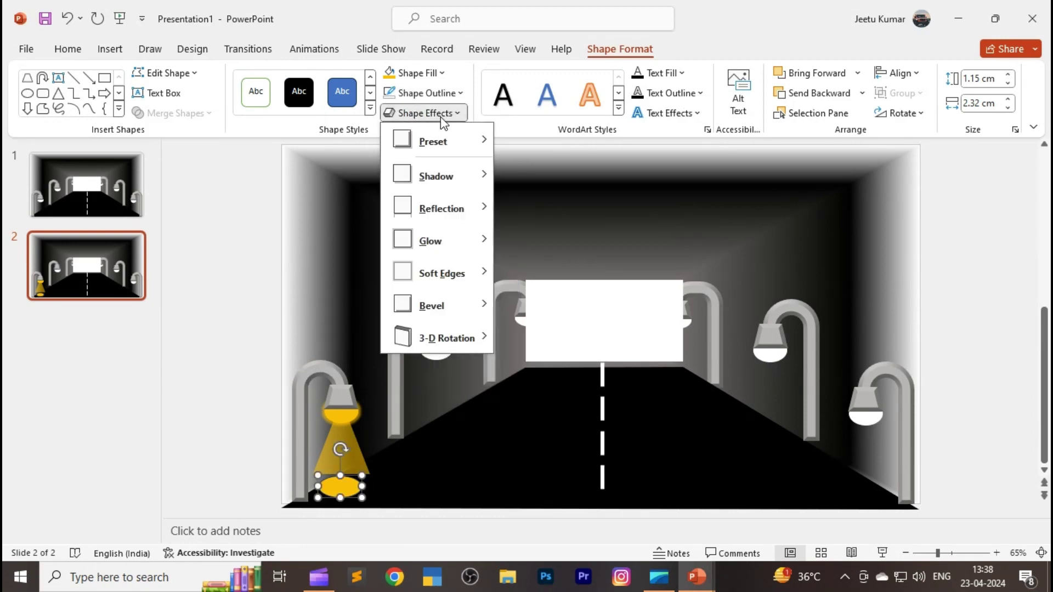
{"action": "mouse_move", "coordinate": [559, 511]}
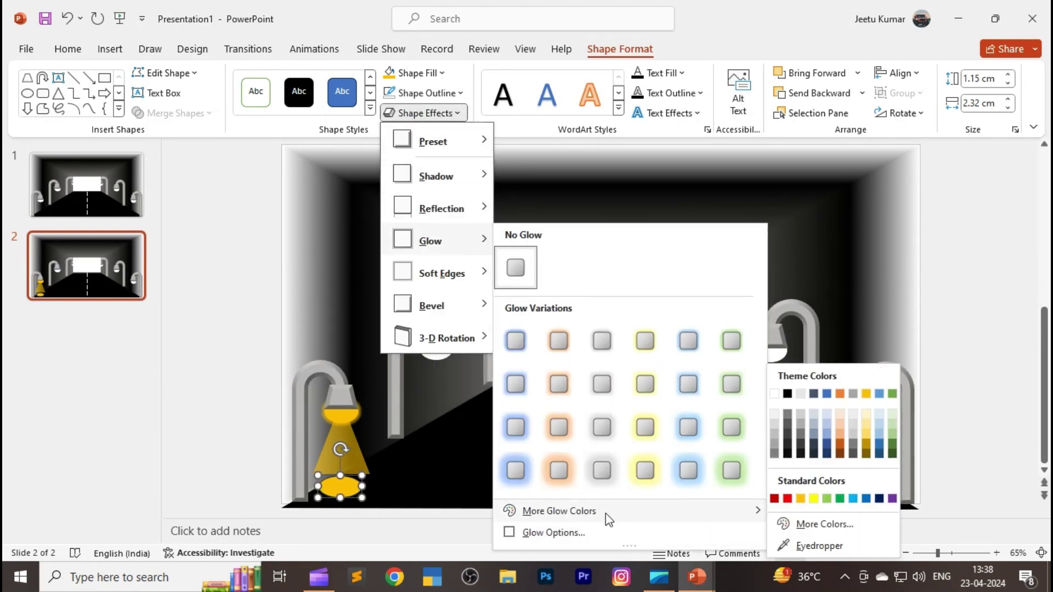
{"action": "left_click", "coordinate": [800, 498]}
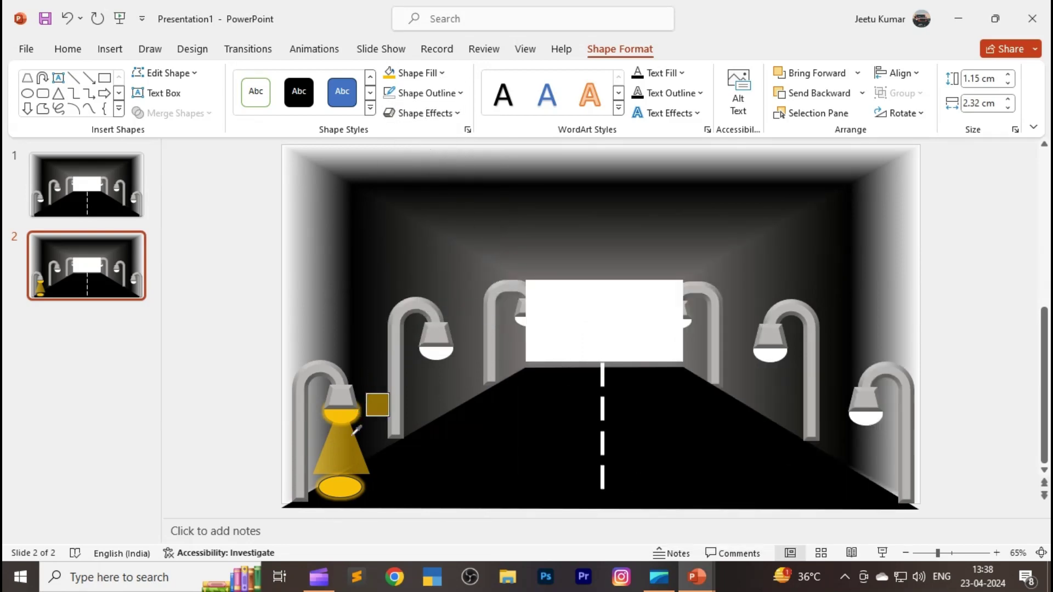
Bring up the Shape Fill gradient choices for the ellipse
{"action": "left_click", "coordinate": [435, 49]}
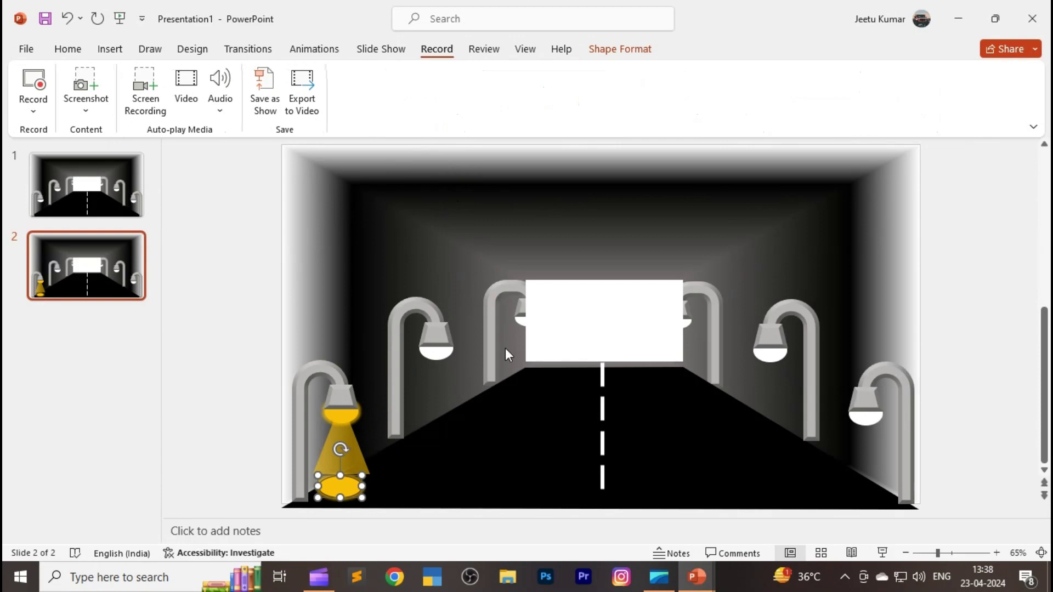
{"action": "left_click", "coordinate": [110, 49]}
{"action": "left_click", "coordinate": [620, 49]}
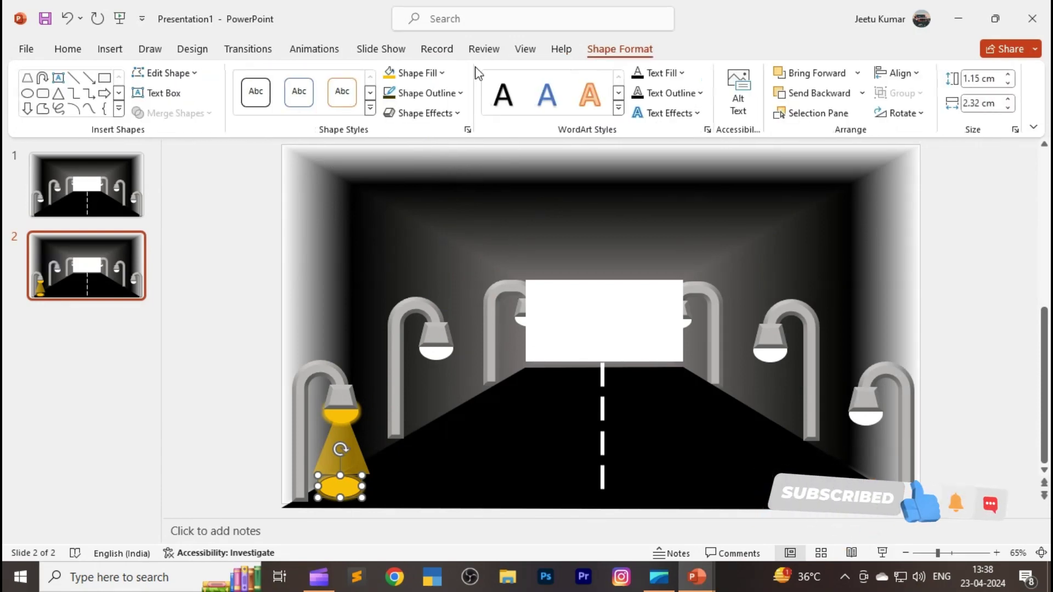
{"action": "left_click", "coordinate": [434, 73]}
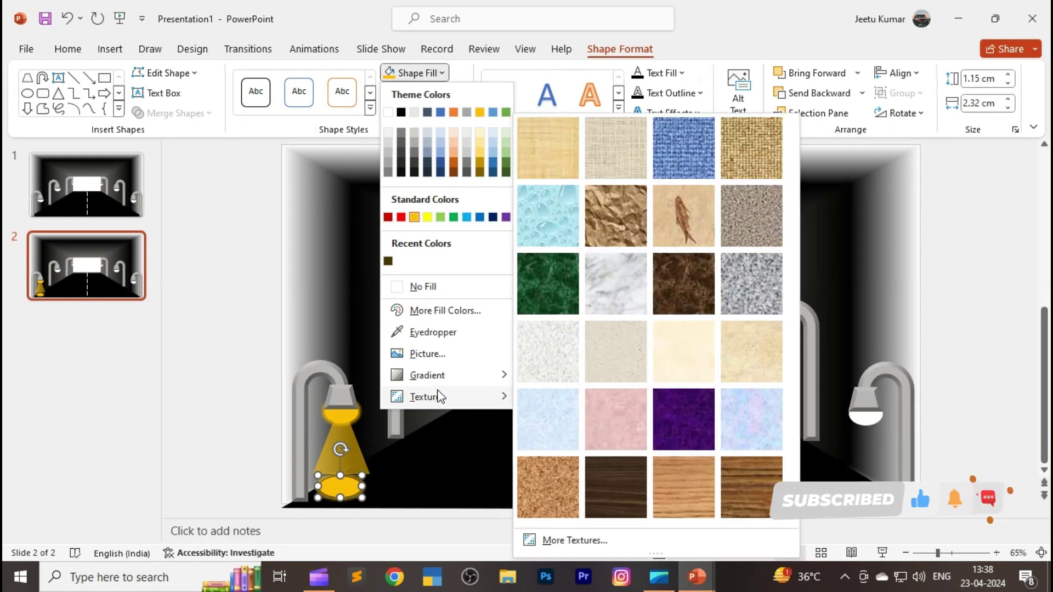
{"action": "mouse_move", "coordinate": [426, 375]}
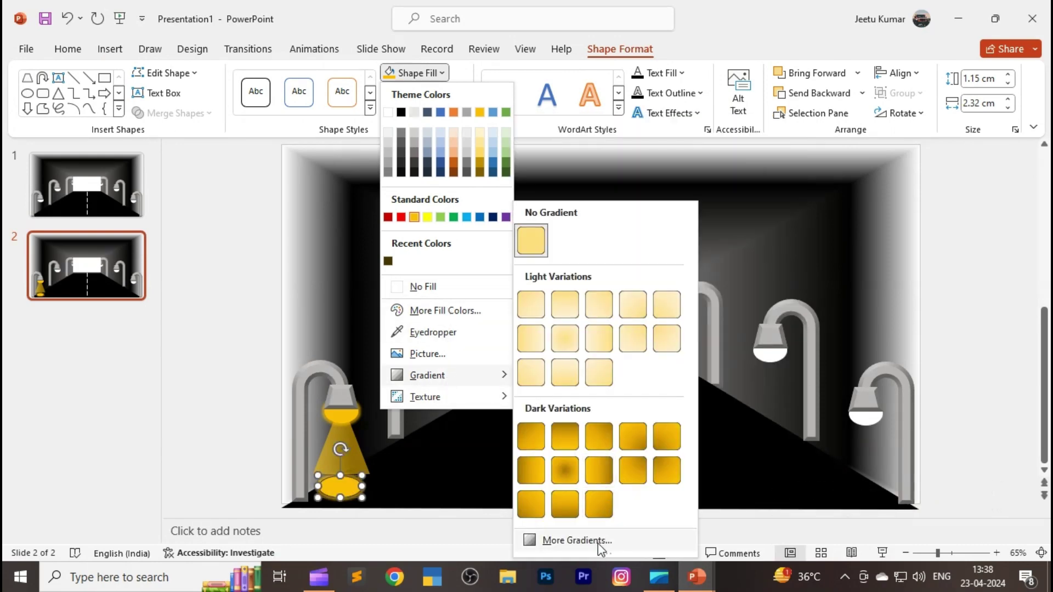
Set the ellipse's fill transparency to 71% in Format Shape
{"action": "left_click", "coordinate": [597, 544]}
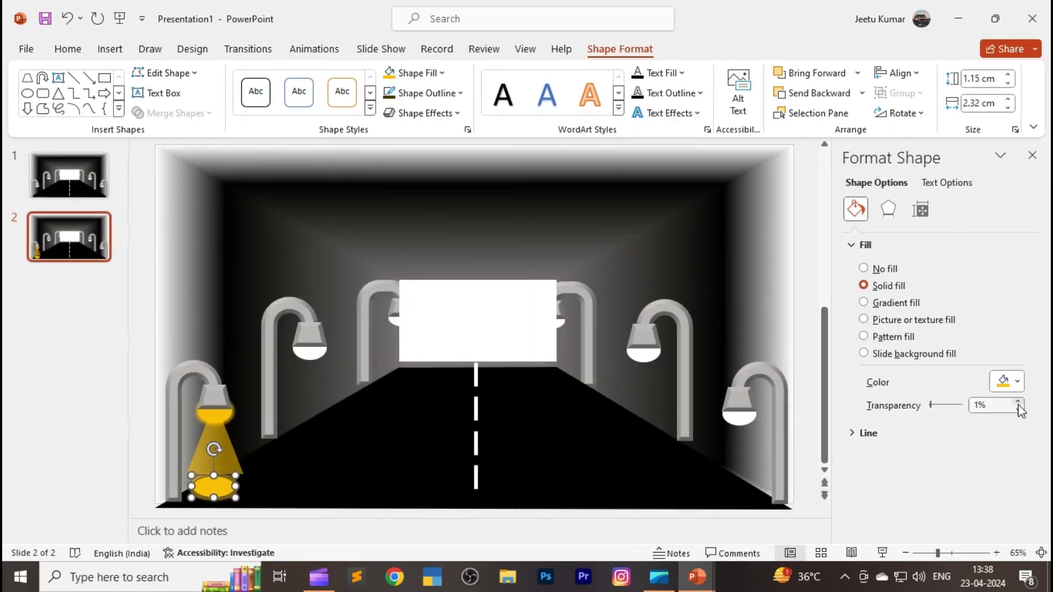
{"action": "left_click", "coordinate": [1018, 404]}
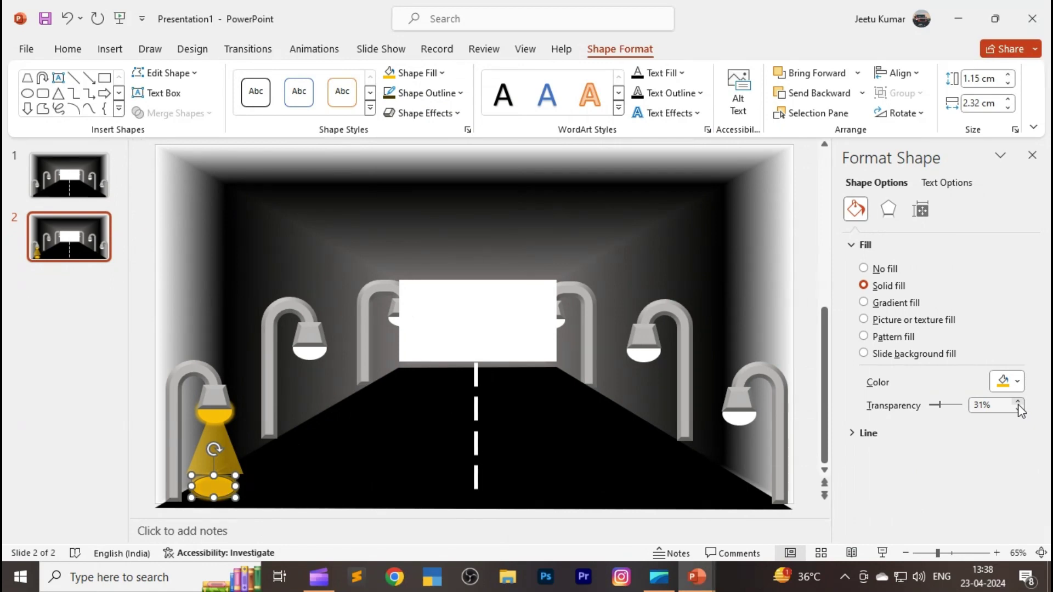
{"action": "left_click", "coordinate": [1018, 404]}
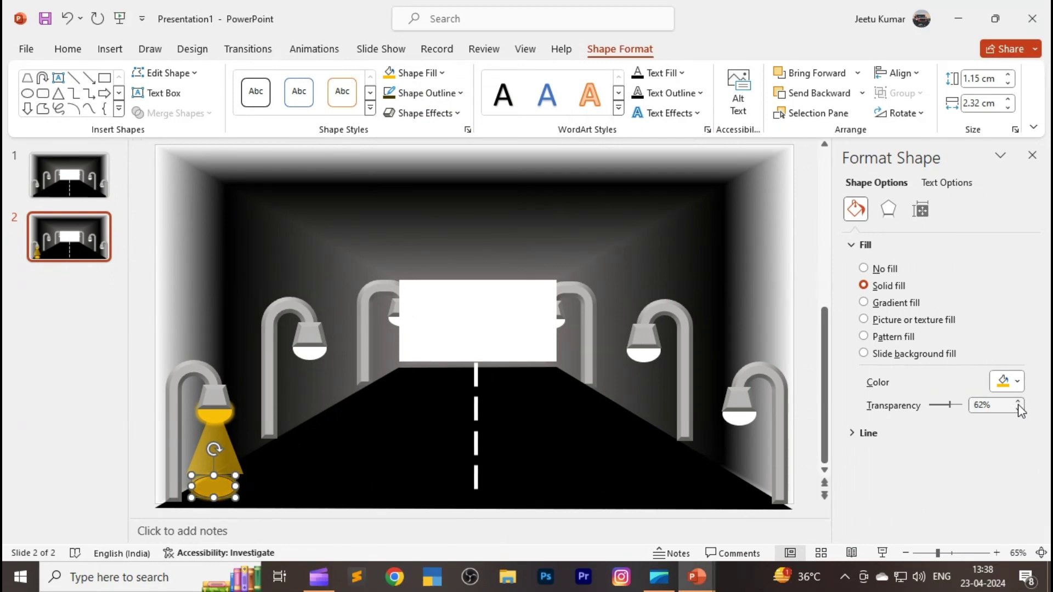
{"action": "left_click", "coordinate": [1018, 404]}
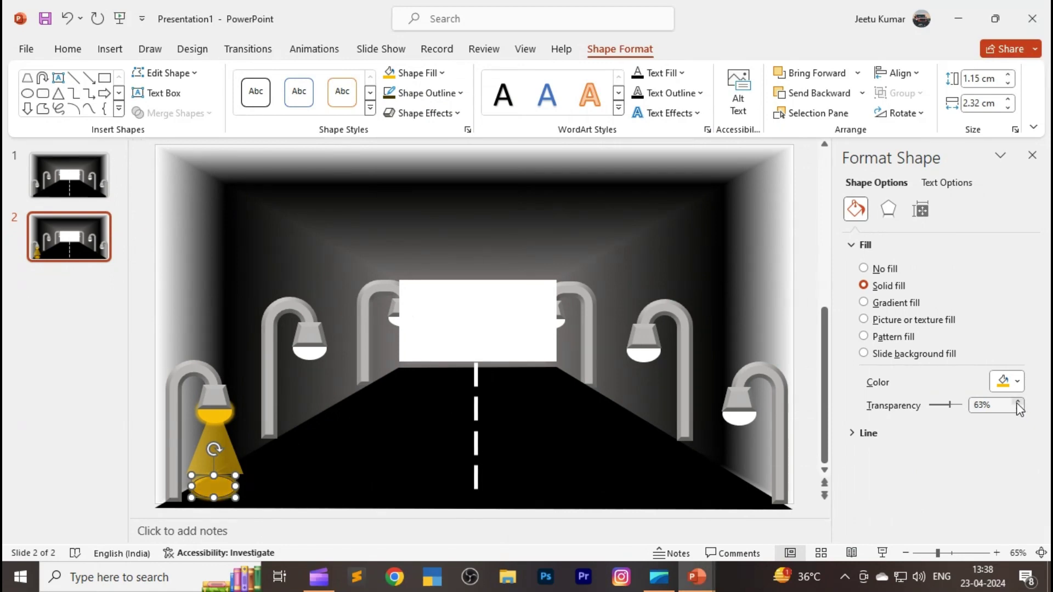
{"action": "left_click", "coordinate": [1032, 155]}
{"action": "left_click", "coordinate": [397, 511]}
Remove the ellipse's outline and select it together with the beam and lamp post
{"action": "left_click", "coordinate": [346, 488]}
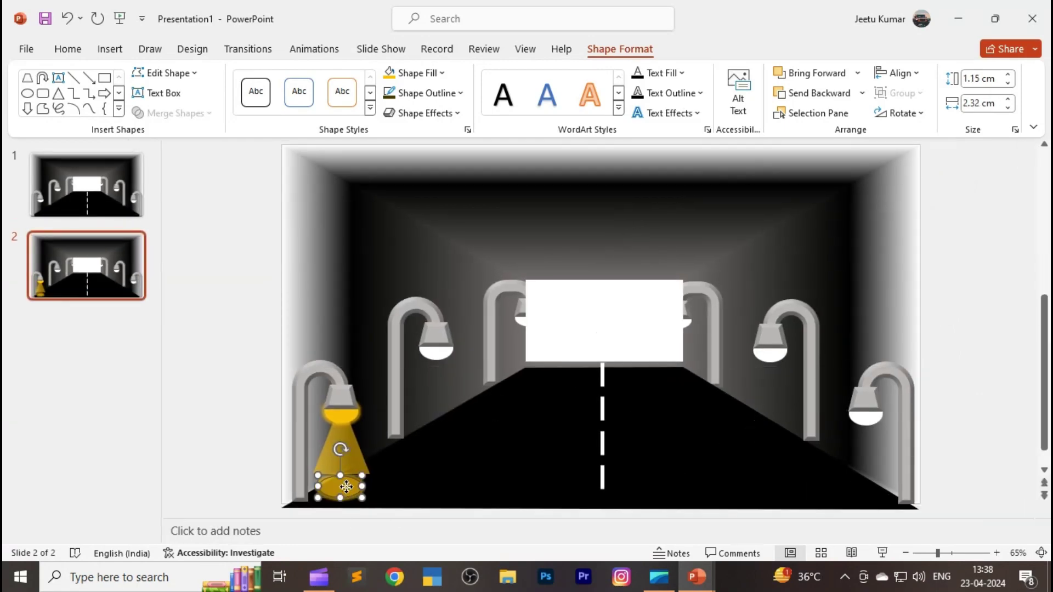
{"action": "left_click", "coordinate": [437, 93]}
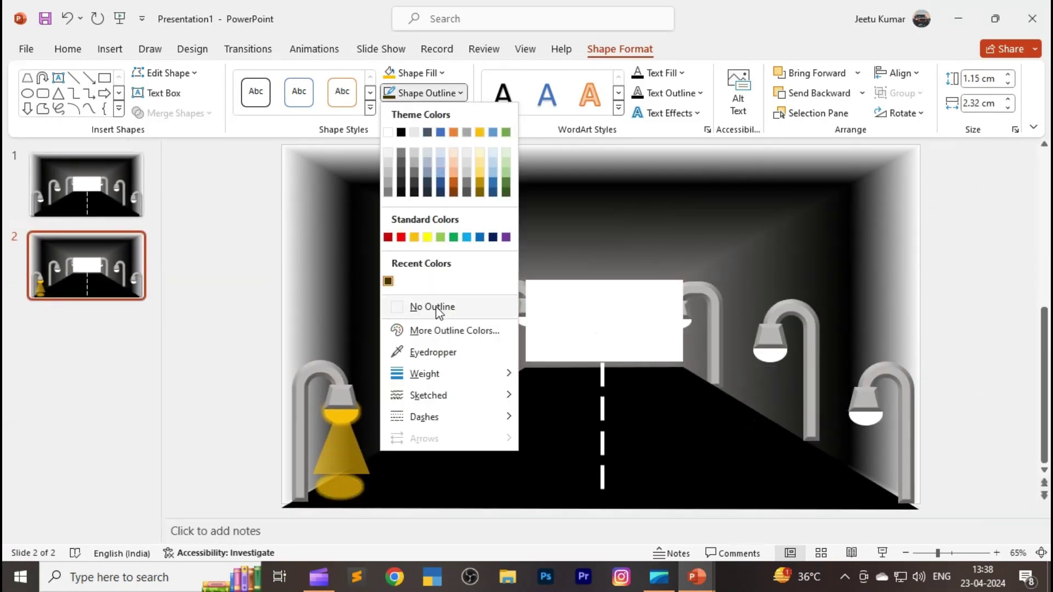
{"action": "left_click", "coordinate": [406, 307]}
{"action": "left_click", "coordinate": [357, 462], "text": "shift"}
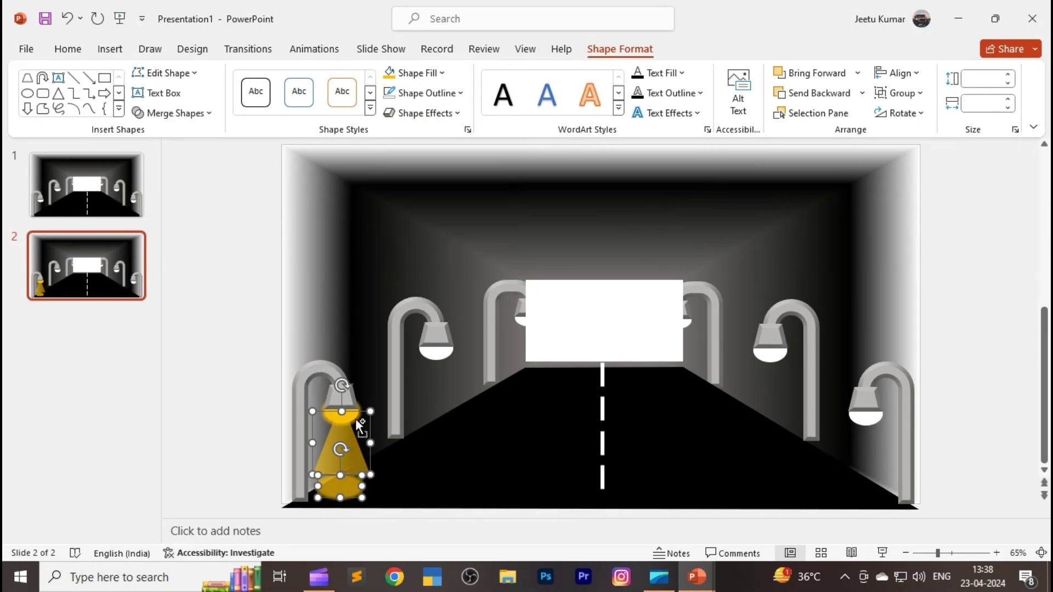
{"action": "left_click", "coordinate": [355, 400], "text": "shift"}
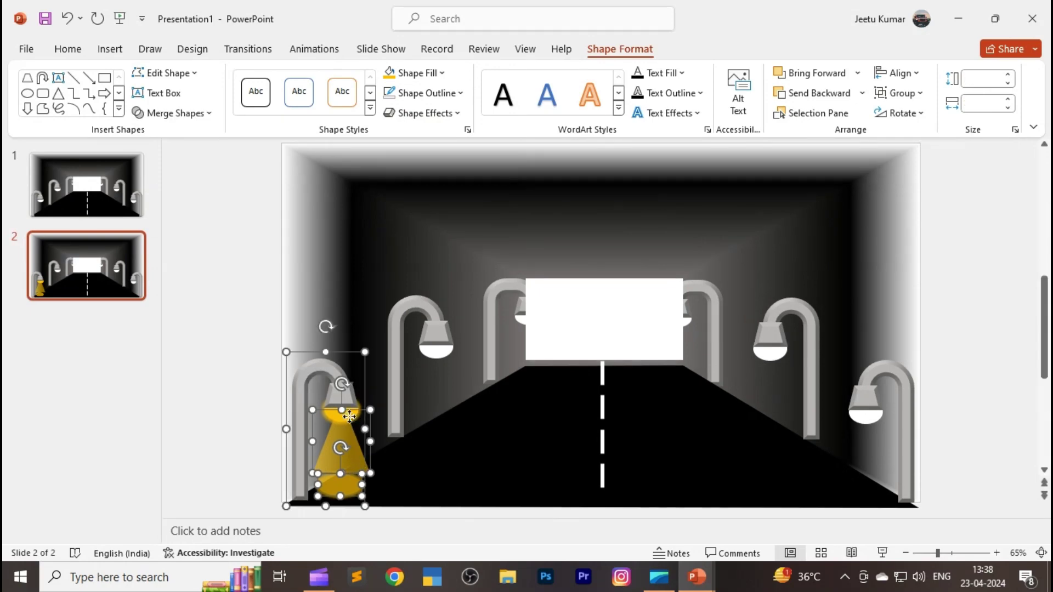
{"action": "left_click", "coordinate": [439, 387]}
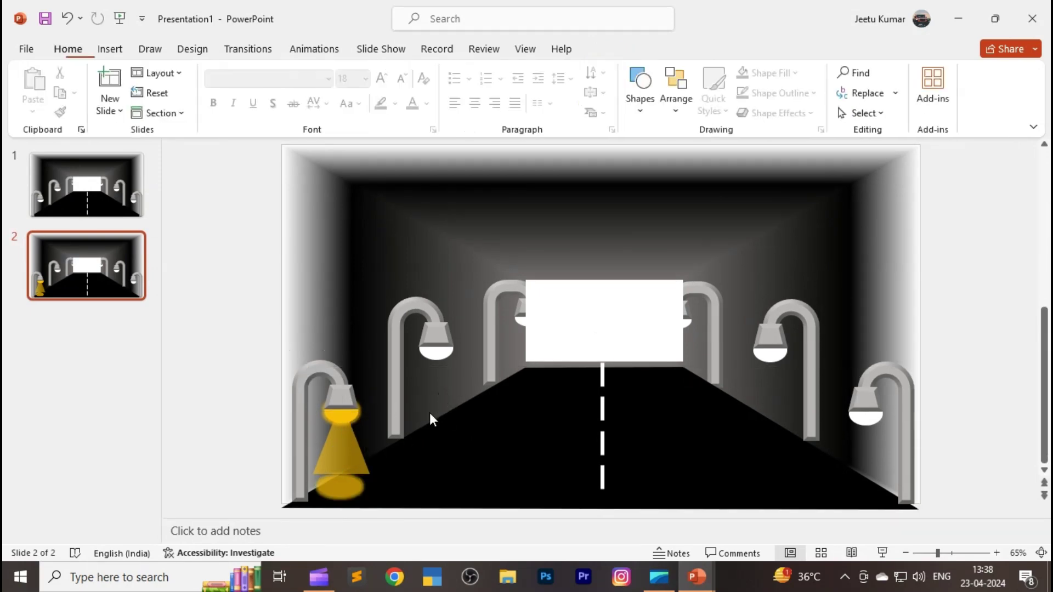
{"action": "left_click", "coordinate": [347, 420]}
{"action": "left_click", "coordinate": [350, 447], "text": "shift"}
{"action": "left_click", "coordinate": [361, 454], "text": "shift"}
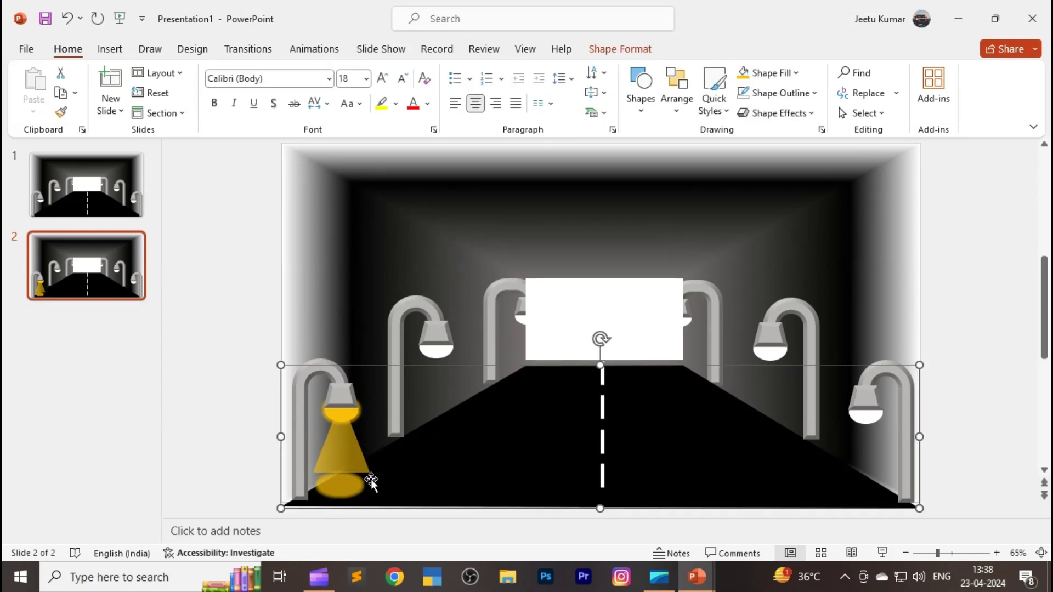
{"action": "left_click", "coordinate": [352, 491], "text": "shift"}
{"action": "left_click", "coordinate": [361, 433], "text": "shift"}
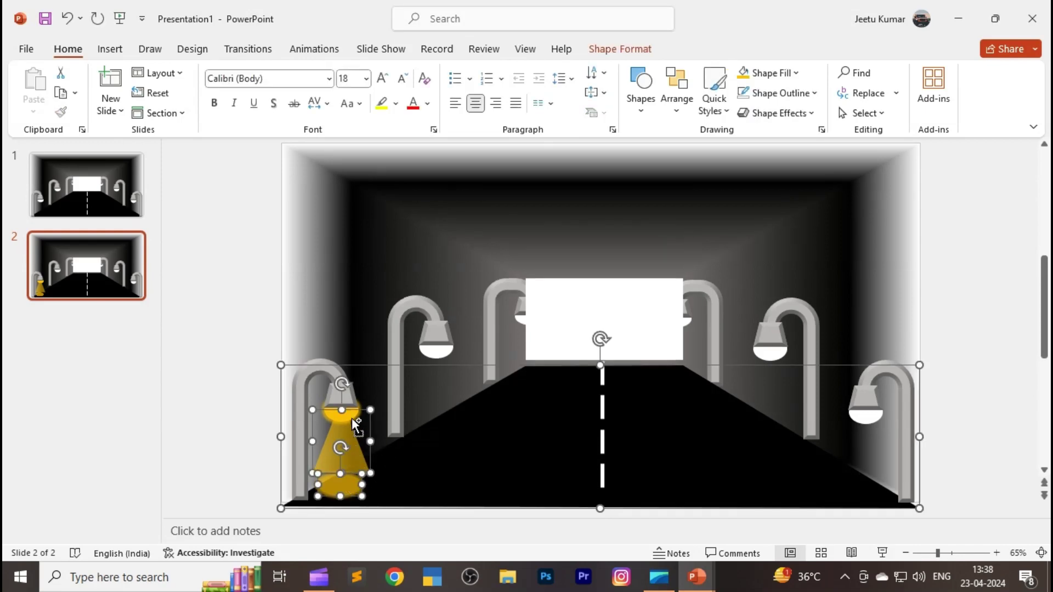
{"action": "left_click", "coordinate": [329, 379], "text": "shift"}
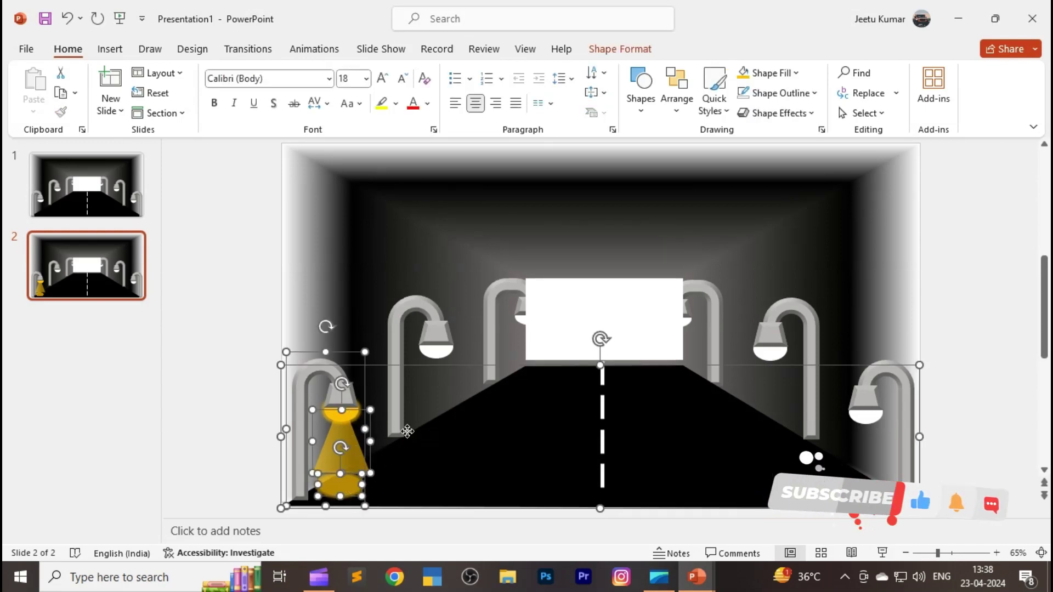
{"action": "left_click", "coordinate": [488, 257]}
{"action": "left_click", "coordinate": [441, 355]}
{"action": "left_click", "coordinate": [441, 354]}
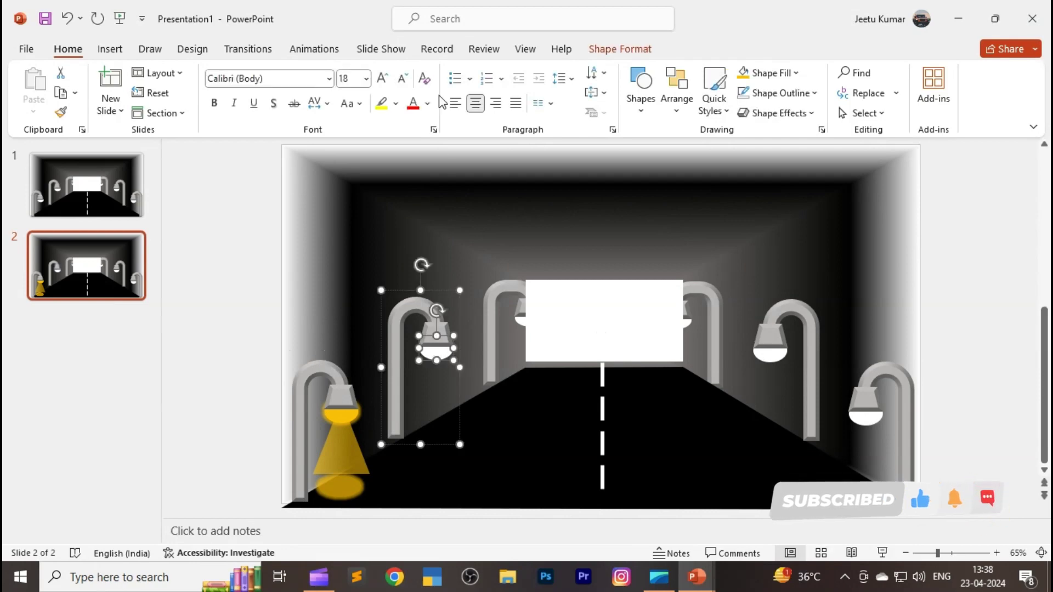
Fill the second lamp's bulb gold and give it a yellow glow
{"action": "left_click", "coordinate": [620, 49]}
{"action": "left_click", "coordinate": [412, 73]}
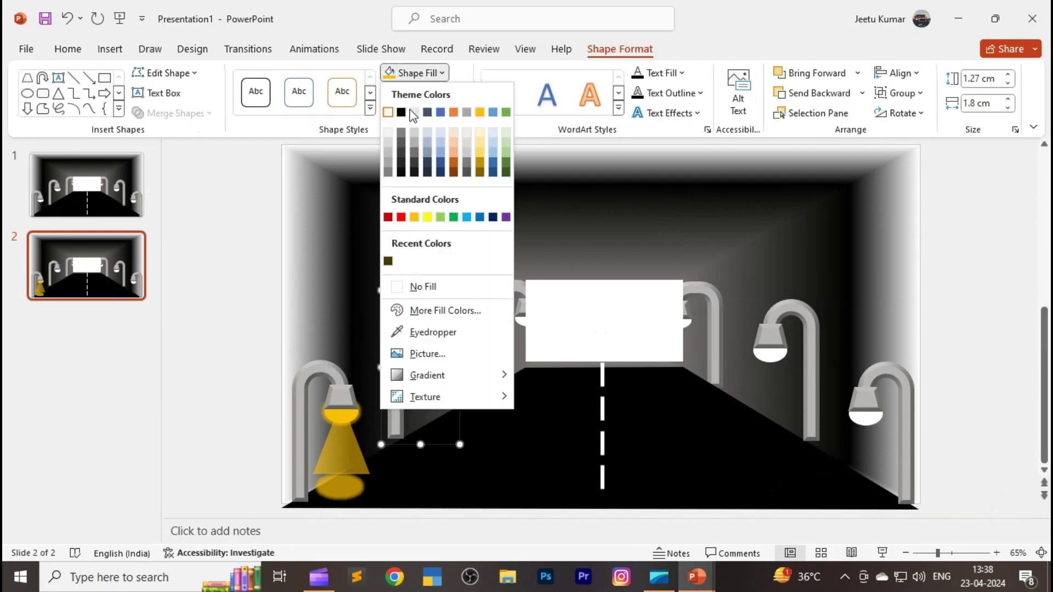
{"action": "left_click", "coordinate": [480, 112]}
{"action": "left_click", "coordinate": [439, 114]}
{"action": "mouse_move", "coordinate": [430, 240]}
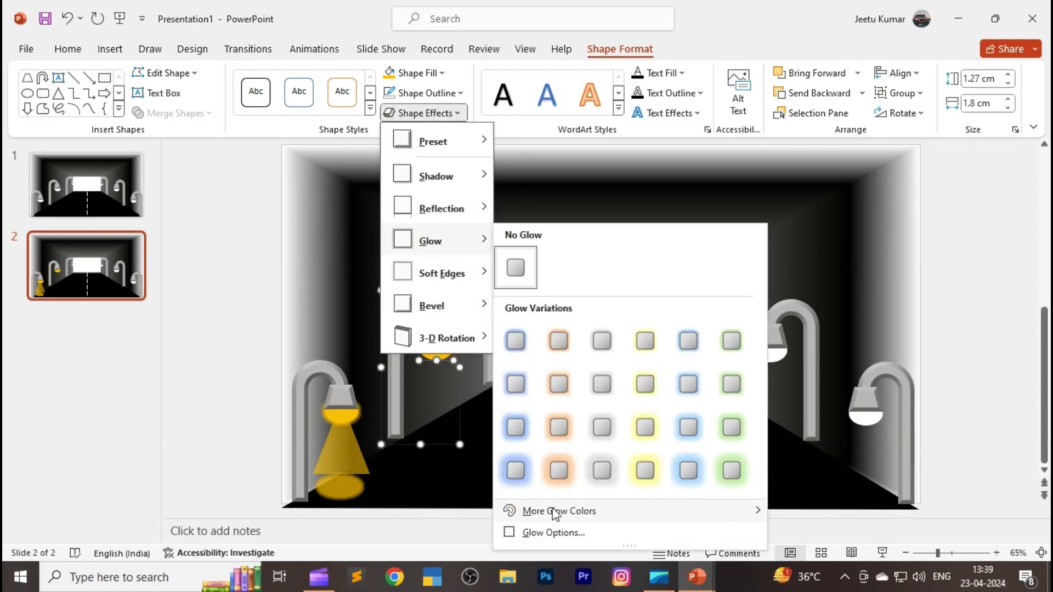
{"action": "mouse_move", "coordinate": [559, 511]}
{"action": "left_click", "coordinate": [815, 456]}
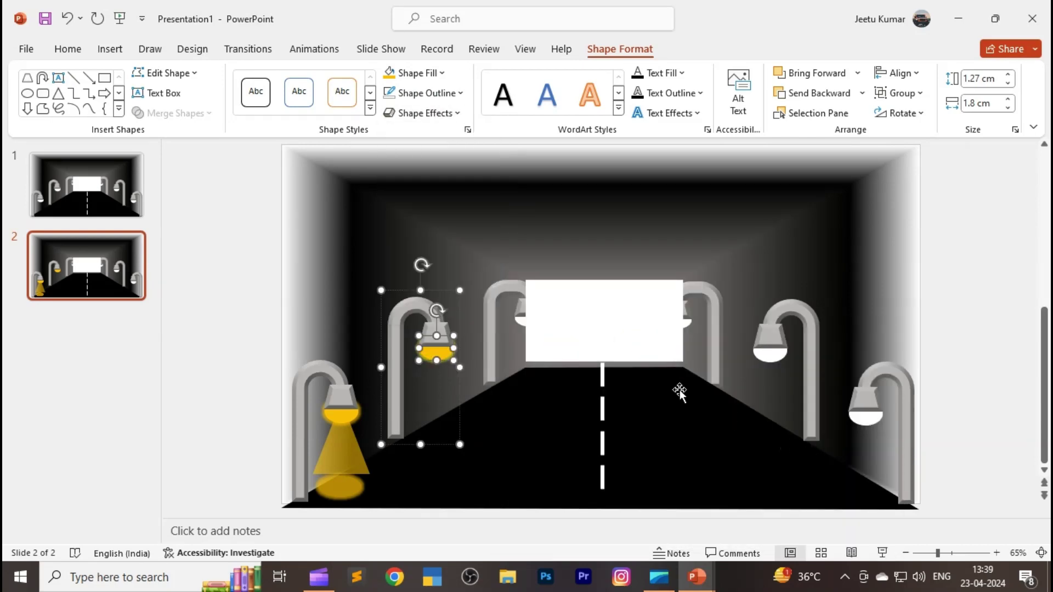
{"action": "left_click", "coordinate": [437, 113]}
{"action": "mouse_move", "coordinate": [430, 241]}
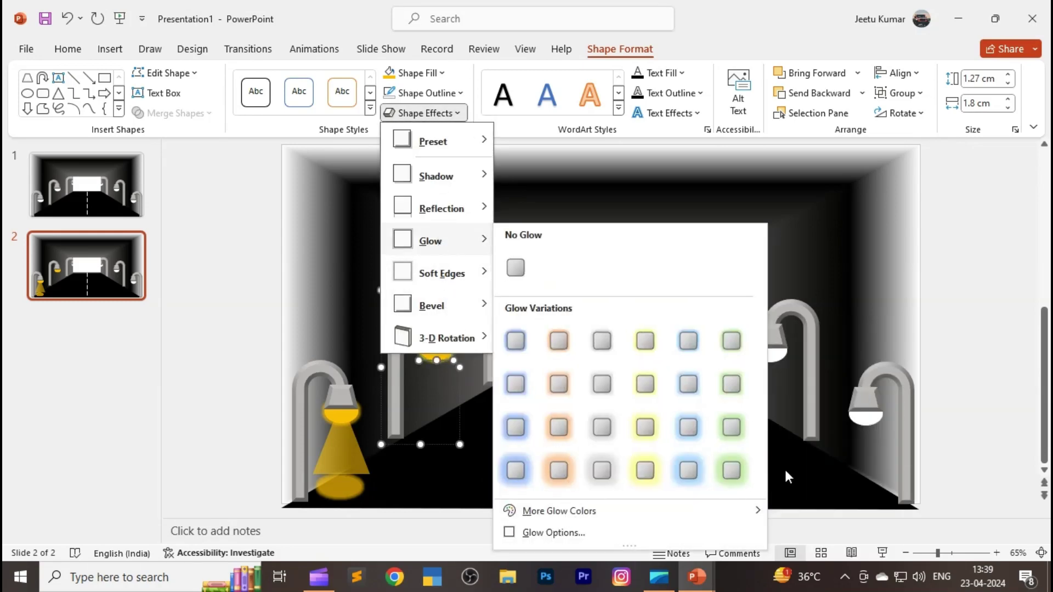
{"action": "left_click", "coordinate": [814, 455]}
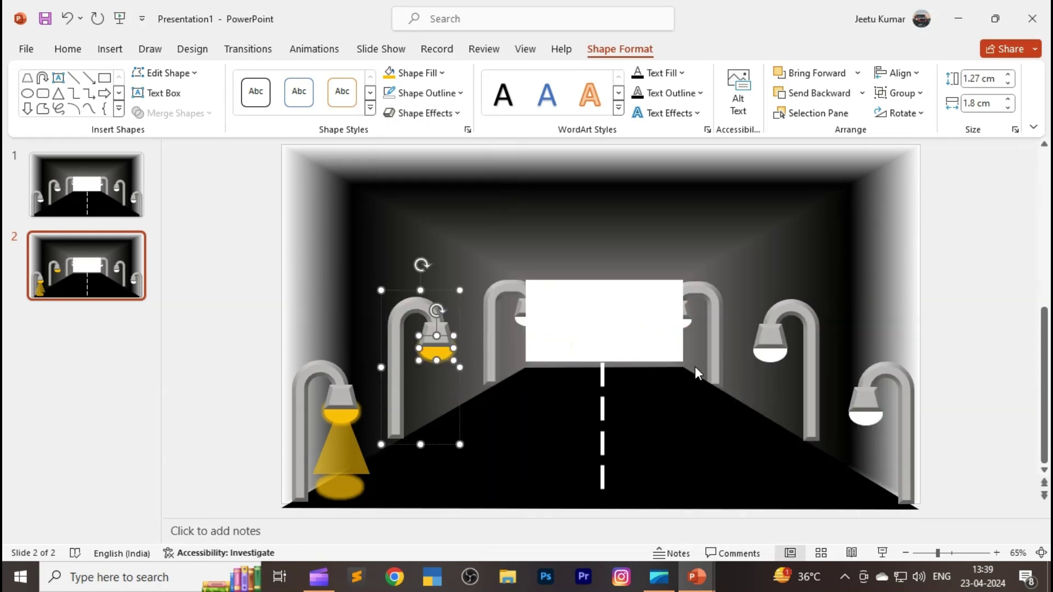
Make the bulb behind the white board yellow with an orange glow
{"action": "left_click", "coordinate": [520, 318]}
{"action": "left_click", "coordinate": [522, 321]}
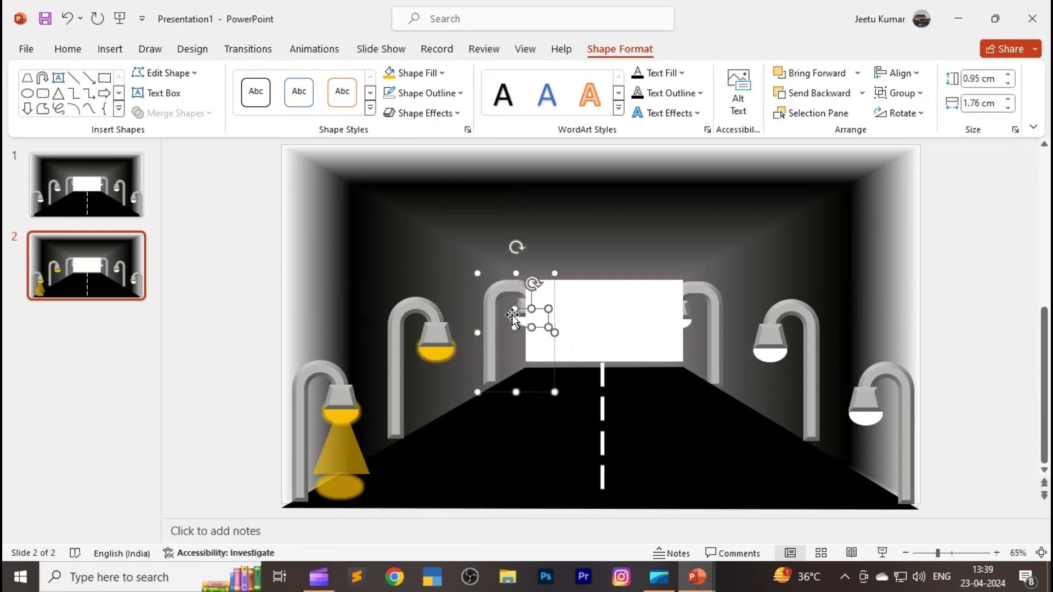
{"action": "left_click", "coordinate": [394, 72]}
{"action": "left_click", "coordinate": [393, 72]}
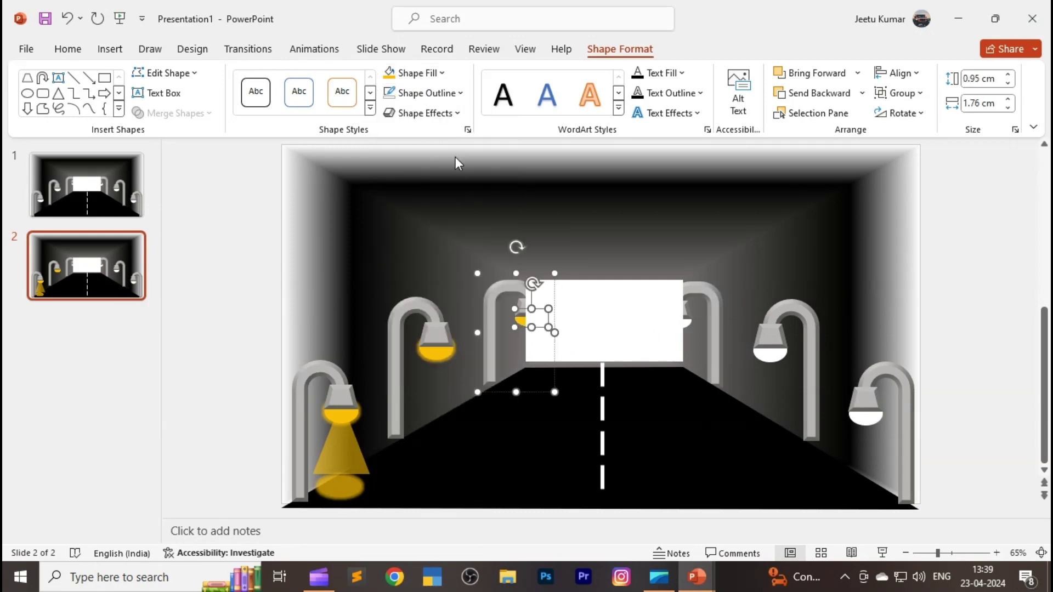
{"action": "left_click", "coordinate": [434, 113]}
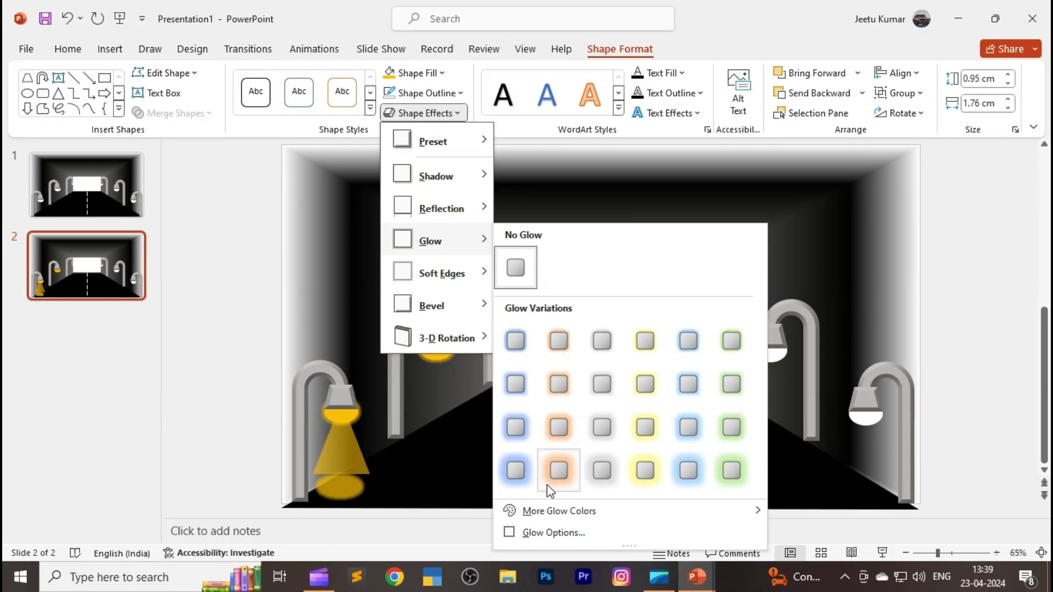
{"action": "mouse_move", "coordinate": [559, 511]}
{"action": "left_click", "coordinate": [801, 454]}
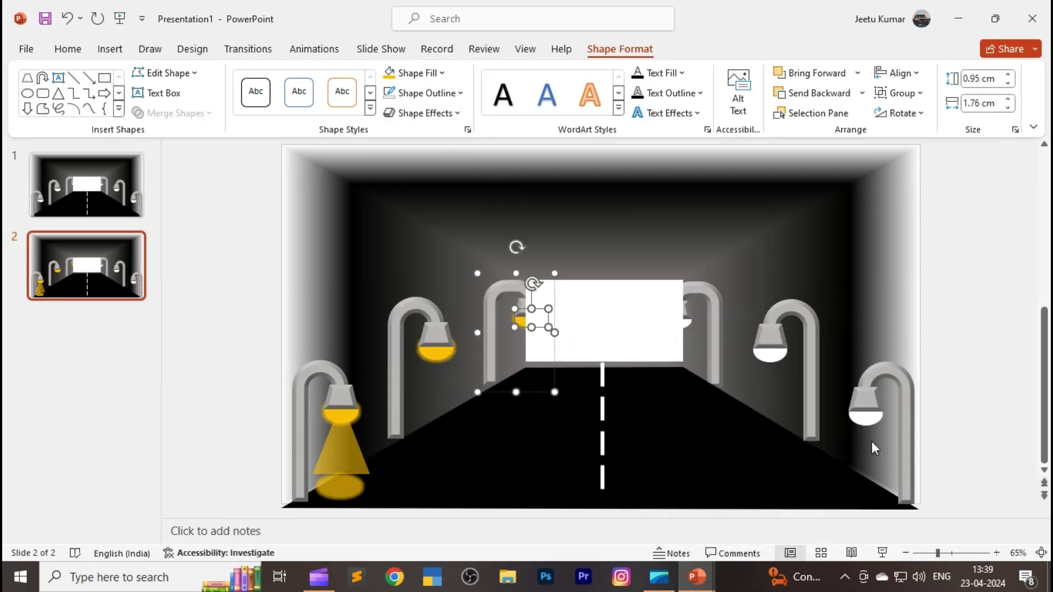
Fill the front-right lamp's bulb yellow and adjust the right-middle bulb's glow
{"action": "left_click", "coordinate": [868, 421]}
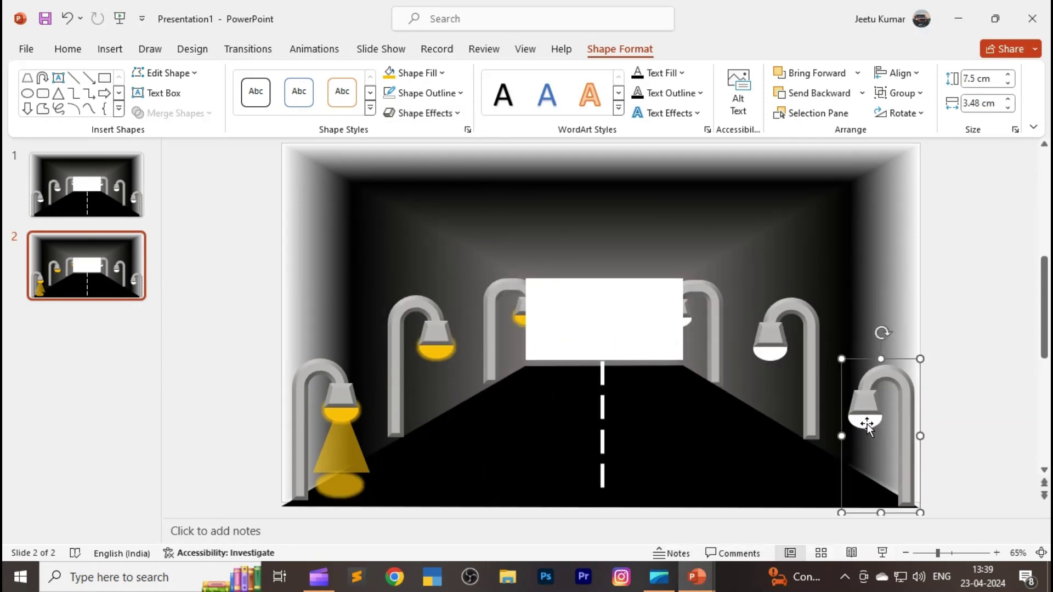
{"action": "left_click", "coordinate": [865, 425]}
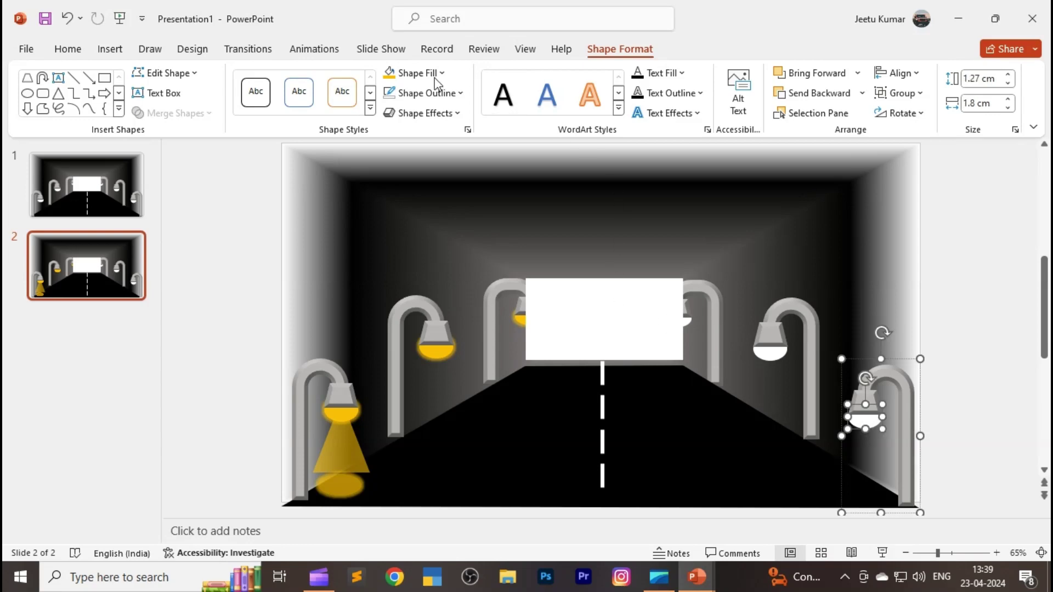
{"action": "left_click", "coordinate": [389, 76]}
{"action": "left_click", "coordinate": [460, 93]}
{"action": "left_click", "coordinate": [370, 133]}
{"action": "left_click", "coordinate": [425, 113]}
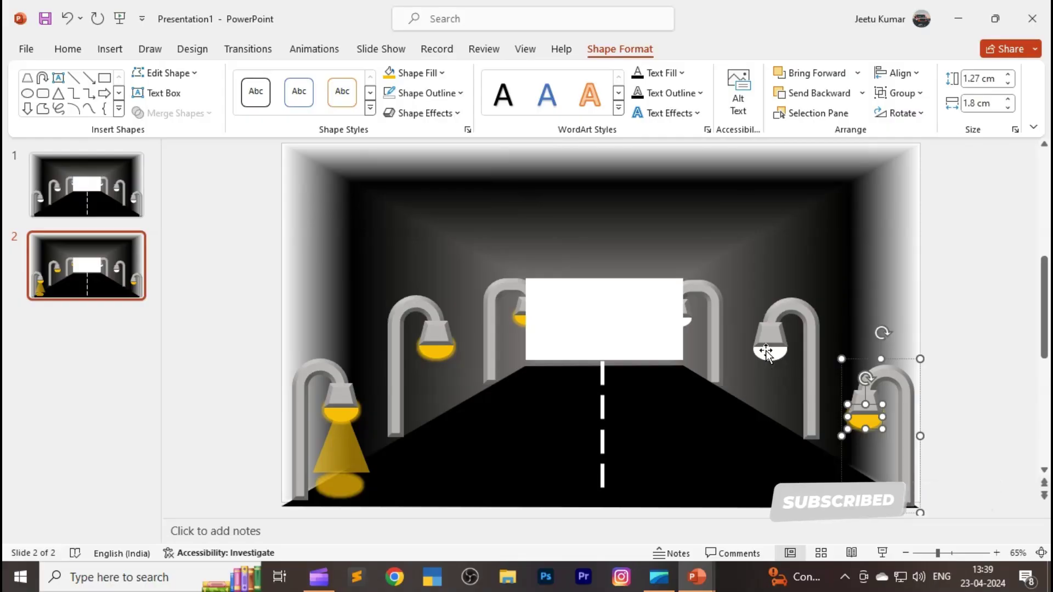
{"action": "left_click", "coordinate": [768, 360]}
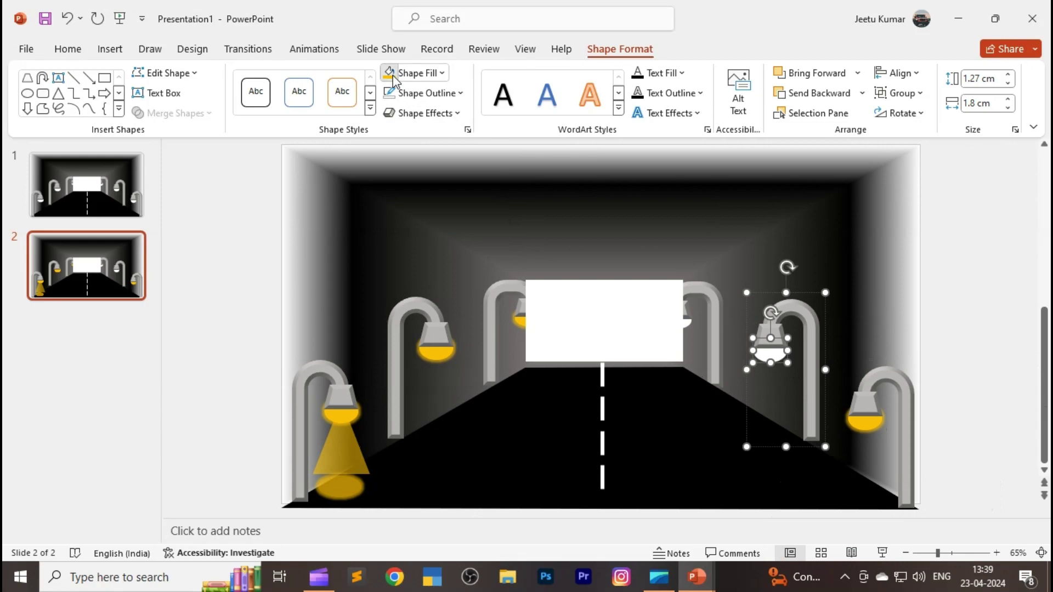
{"action": "left_click", "coordinate": [426, 113]}
{"action": "mouse_move", "coordinate": [430, 240]}
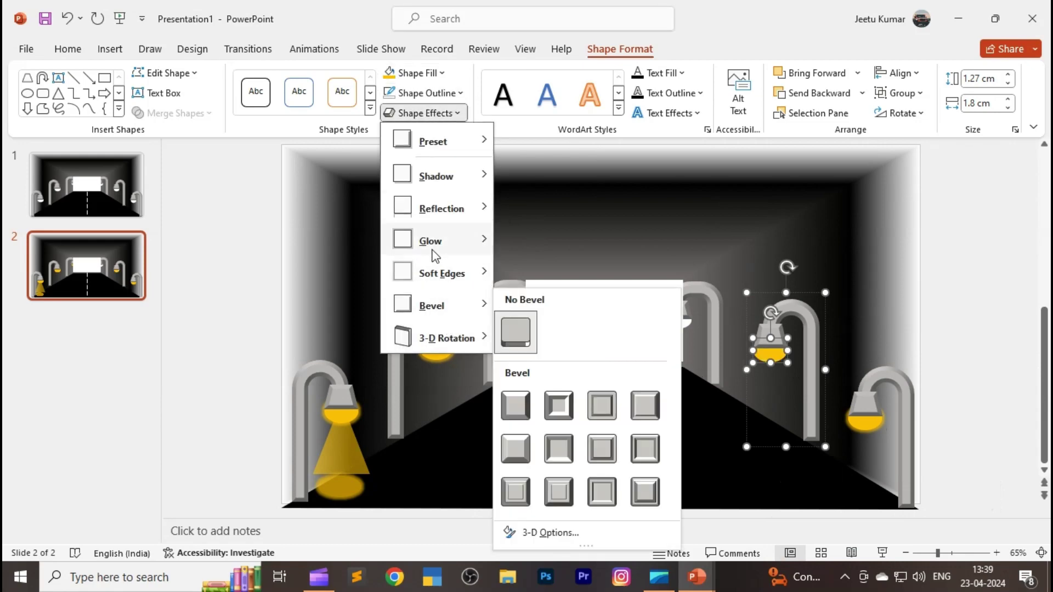
{"action": "mouse_move", "coordinate": [559, 512]}
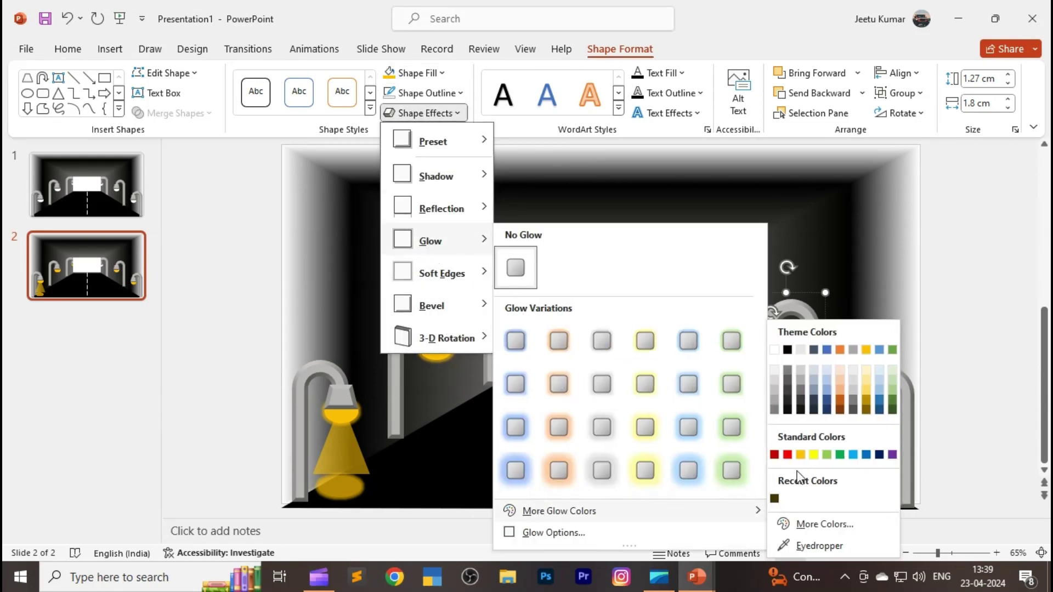
{"action": "left_click", "coordinate": [731, 340]}
Give the right-side lamp head behind the white board a yellow fill and yellow glow
{"action": "left_click", "coordinate": [686, 327]}
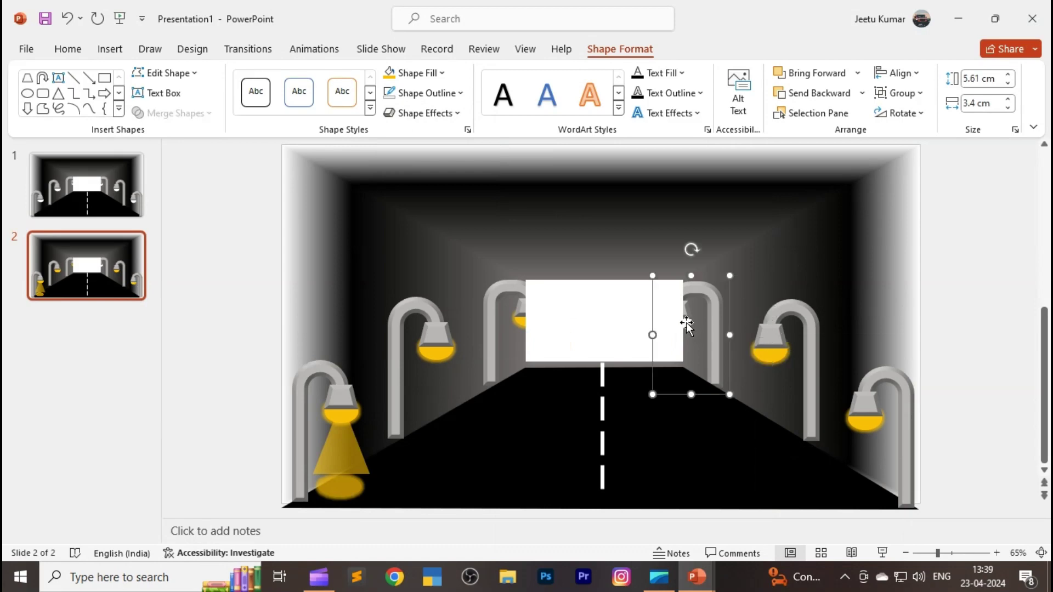
{"action": "left_click", "coordinate": [681, 336]}
{"action": "left_click", "coordinate": [421, 81]}
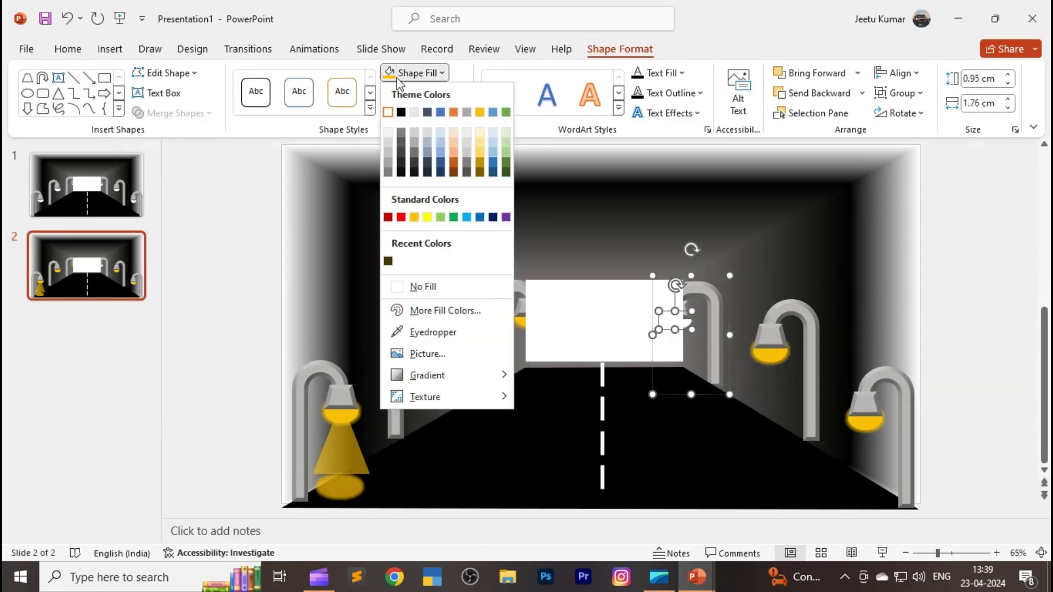
{"action": "left_click", "coordinate": [415, 113]}
{"action": "left_click", "coordinate": [433, 114]}
{"action": "mouse_move", "coordinate": [430, 240]}
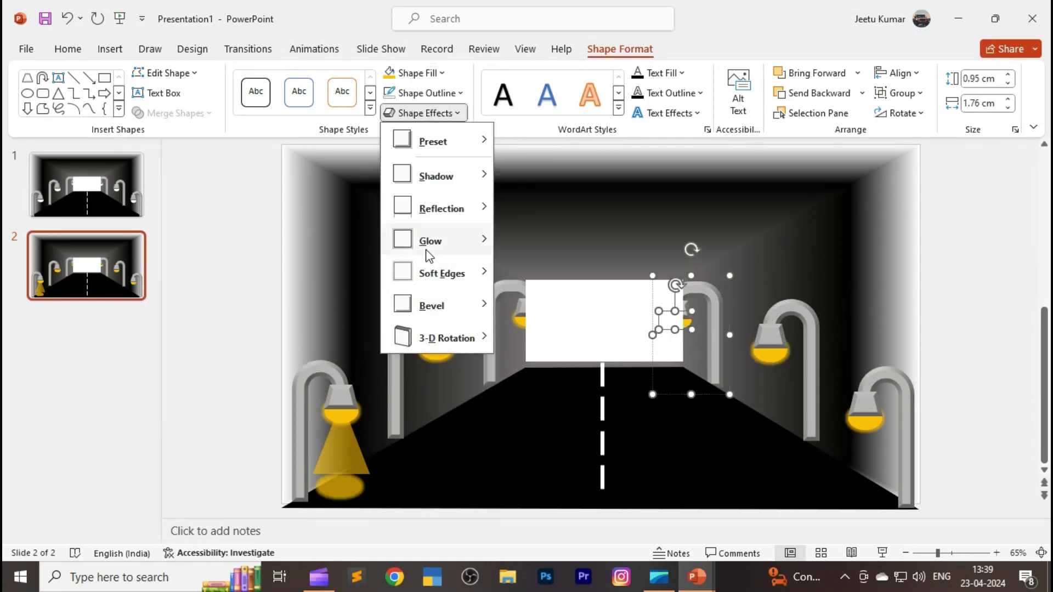
{"action": "mouse_move", "coordinate": [559, 512]}
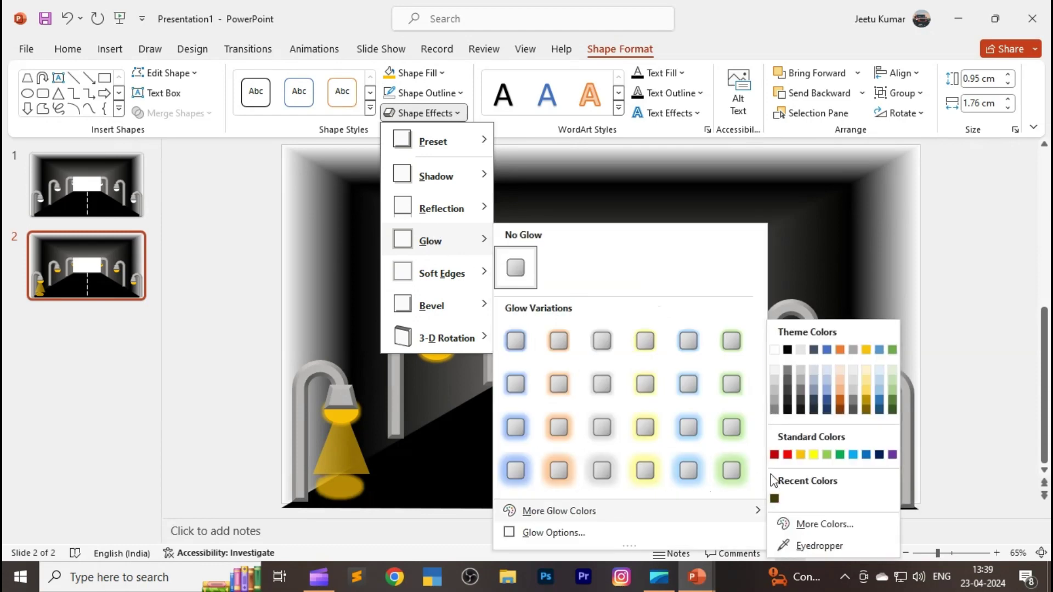
{"action": "left_click", "coordinate": [814, 455]}
{"action": "left_click", "coordinate": [458, 455]}
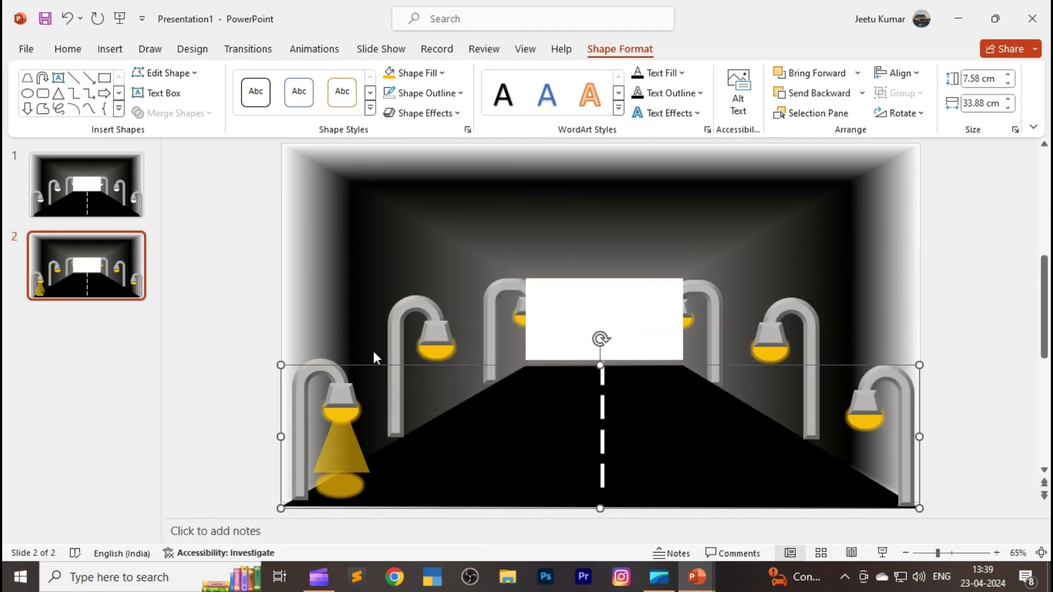
Group the first lamp's yellow light cone with its glow ellipse
{"action": "left_click", "coordinate": [345, 463]}
{"action": "left_click", "coordinate": [350, 494], "text": "shift"}
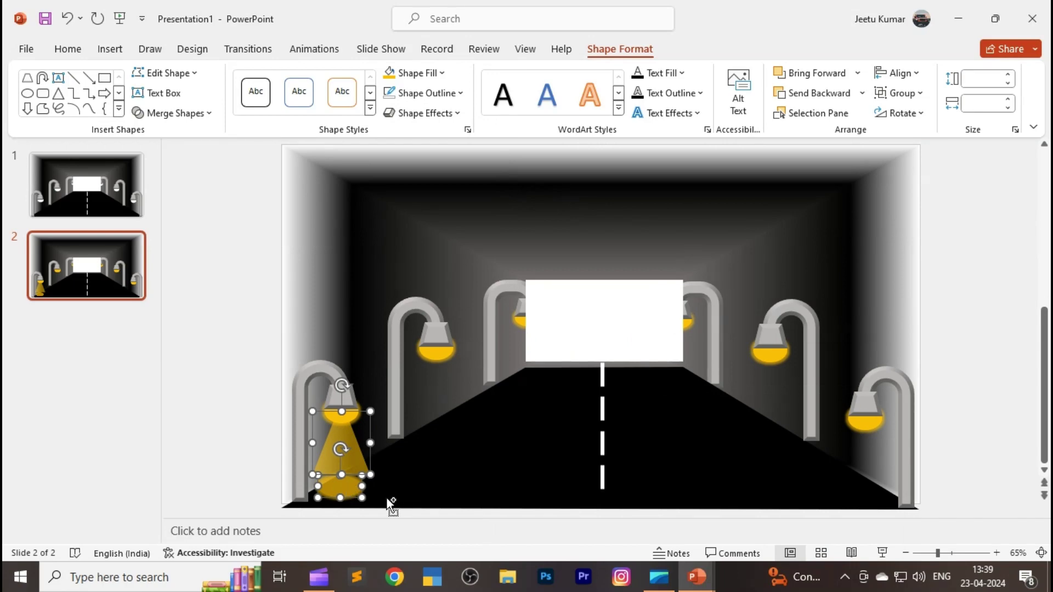
{"action": "key", "text": "ctrl+g"}
Place beam copies under the second and third lamps, sending the third behind the road and board
{"action": "mouse_move", "coordinate": [382, 492]}
{"action": "left_mouse_down"}
{"action": "mouse_move", "coordinate": [363, 455]}
{"action": "mouse_move", "coordinate": [427, 385]}
{"action": "left_mouse_up"}
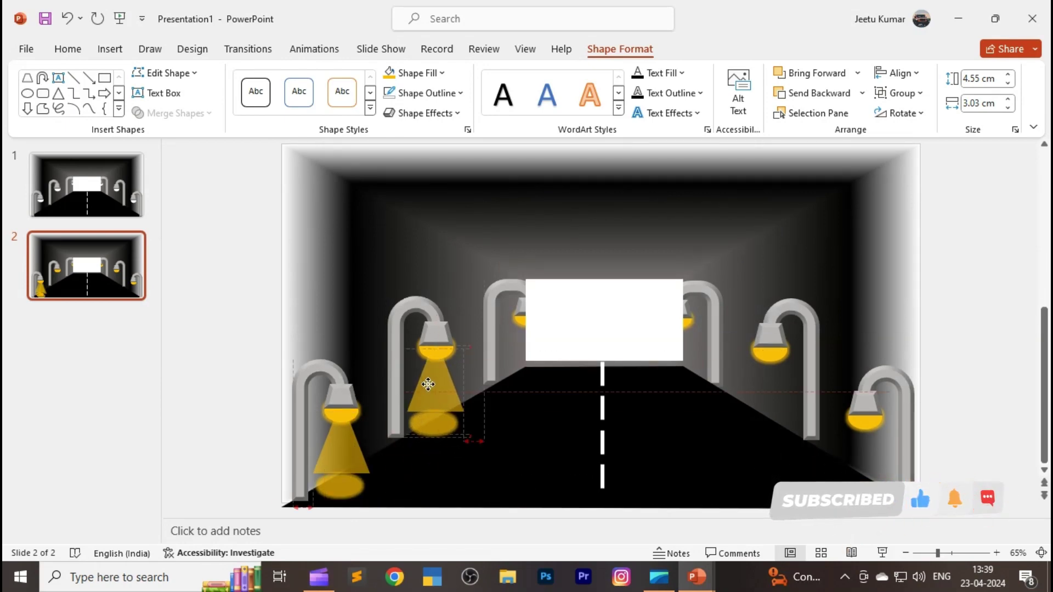
{"action": "mouse_move", "coordinate": [430, 400]}
{"action": "left_mouse_down"}
{"action": "mouse_move", "coordinate": [516, 350]}
{"action": "mouse_move", "coordinate": [520, 370]}
{"action": "left_mouse_up"}
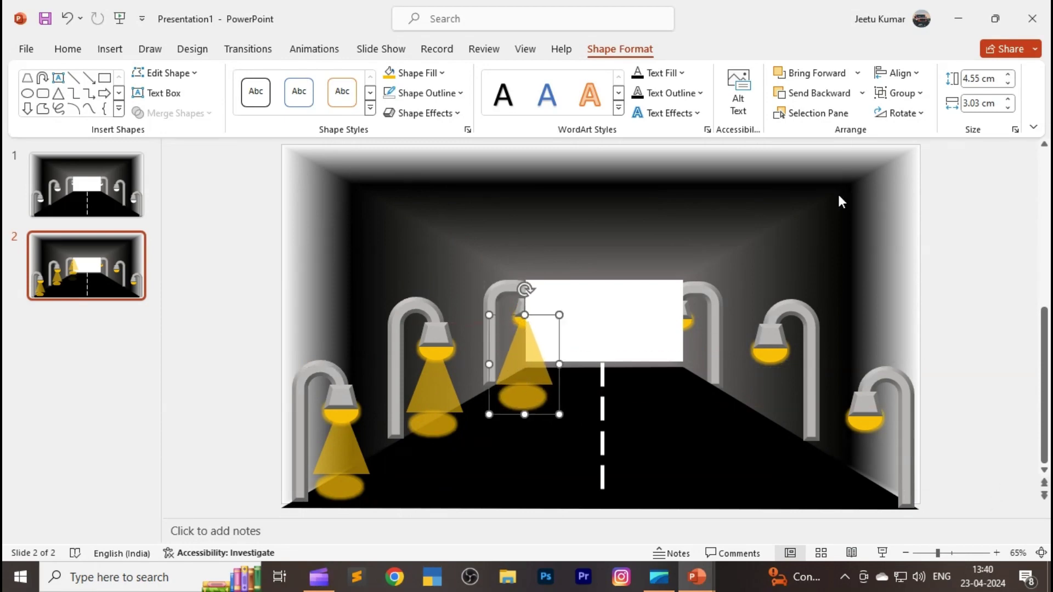
{"action": "left_click", "coordinate": [817, 101]}
{"action": "left_click", "coordinate": [818, 101]}
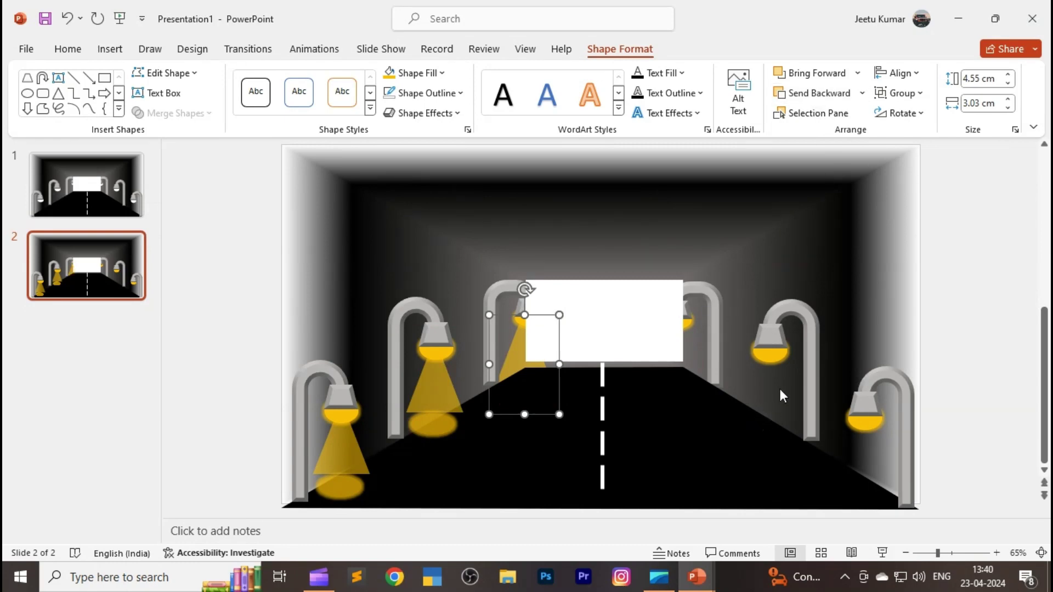
Add beam copies under the rightmost lamp and the lamp behind the board, layered behind board and road
{"action": "mouse_move", "coordinate": [697, 437]}
{"action": "left_mouse_down"}
{"action": "mouse_move", "coordinate": [866, 455]}
{"action": "mouse_move", "coordinate": [859, 446]}
{"action": "left_mouse_up"}
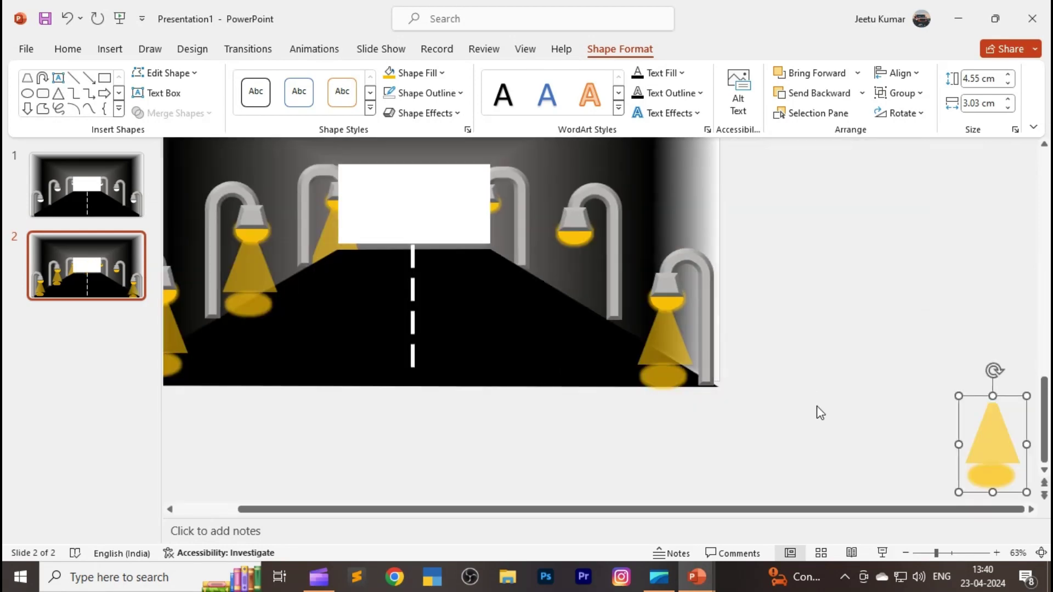
{"action": "left_click_drag", "start_coordinate": [994, 439], "coordinate": [574, 272]}
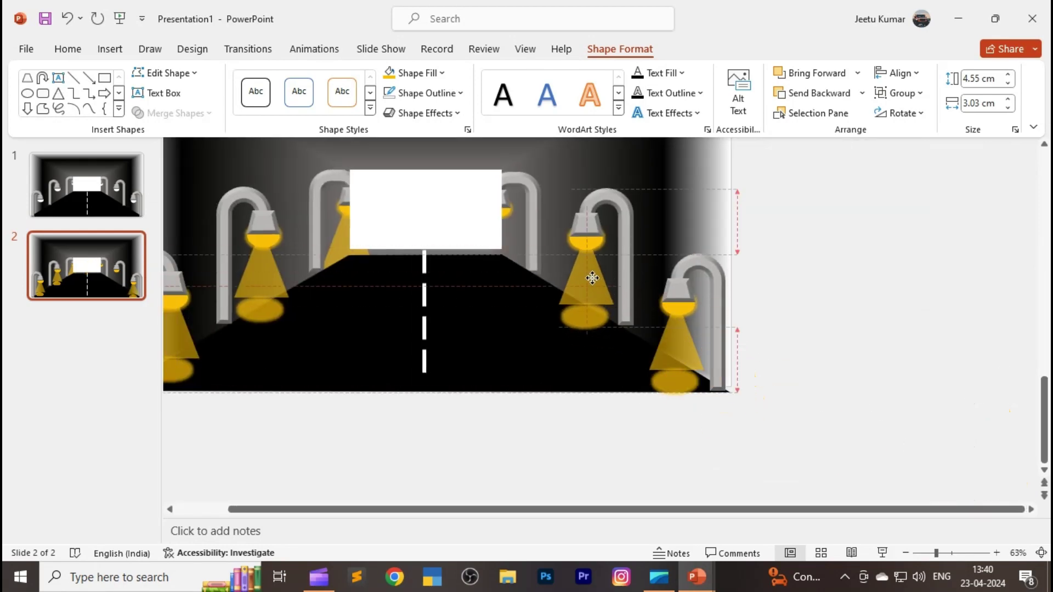
{"action": "key", "text": "ctrl+v"}
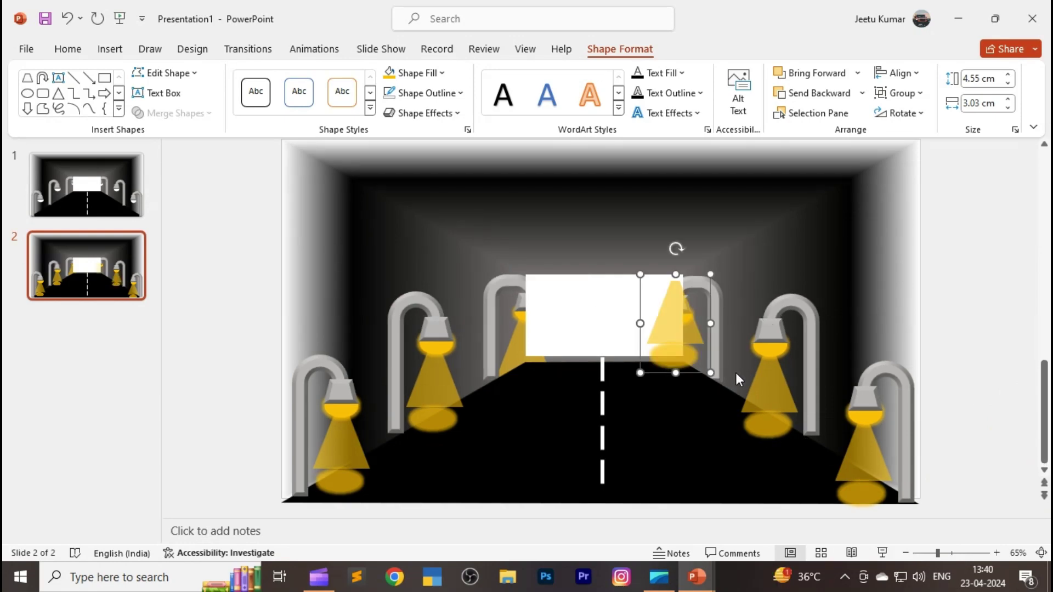
{"action": "left_click_drag", "start_coordinate": [682, 323], "coordinate": [686, 360]}
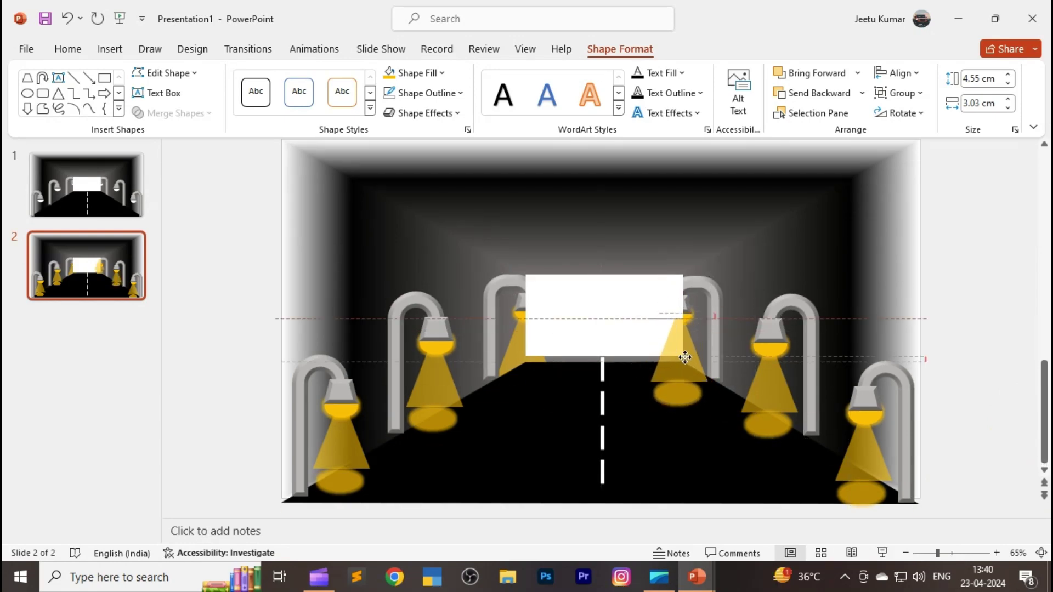
{"action": "left_click", "coordinate": [836, 96]}
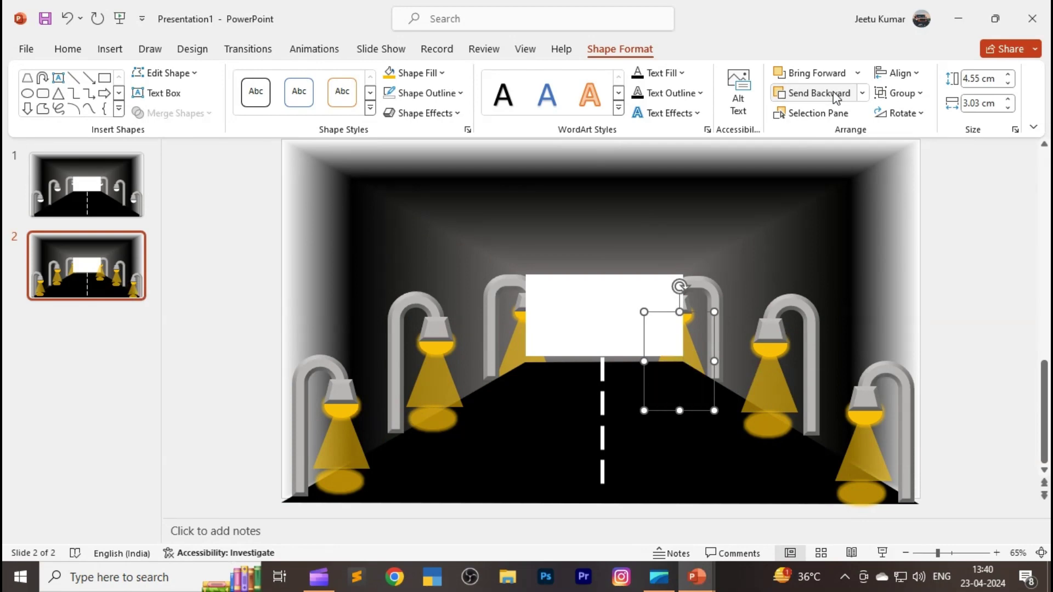
{"action": "left_click", "coordinate": [644, 450]}
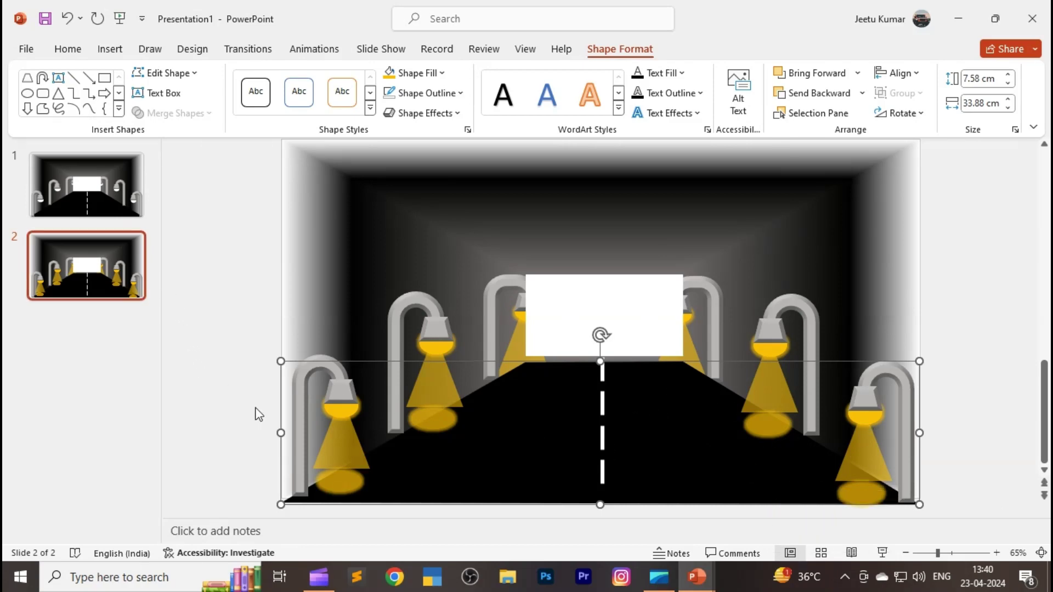
Flip between the unlit slide 1 and the lit slide 2 to compare them
{"action": "left_click", "coordinate": [408, 299]}
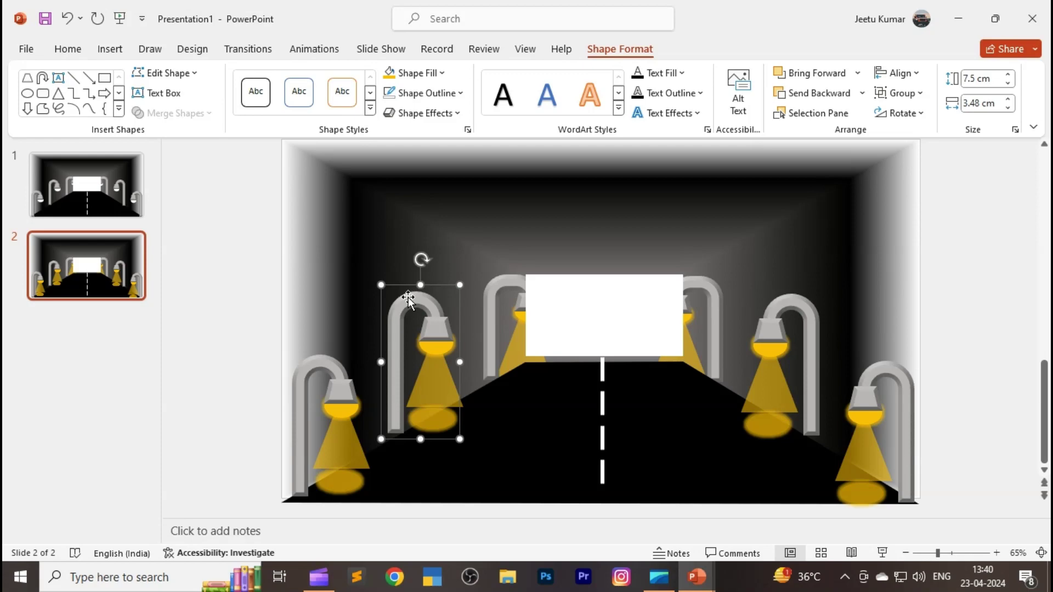
{"action": "left_click", "coordinate": [114, 189]}
{"action": "left_click", "coordinate": [113, 243]}
{"action": "key", "text": "Up"}
{"action": "left_click", "coordinate": [110, 242]}
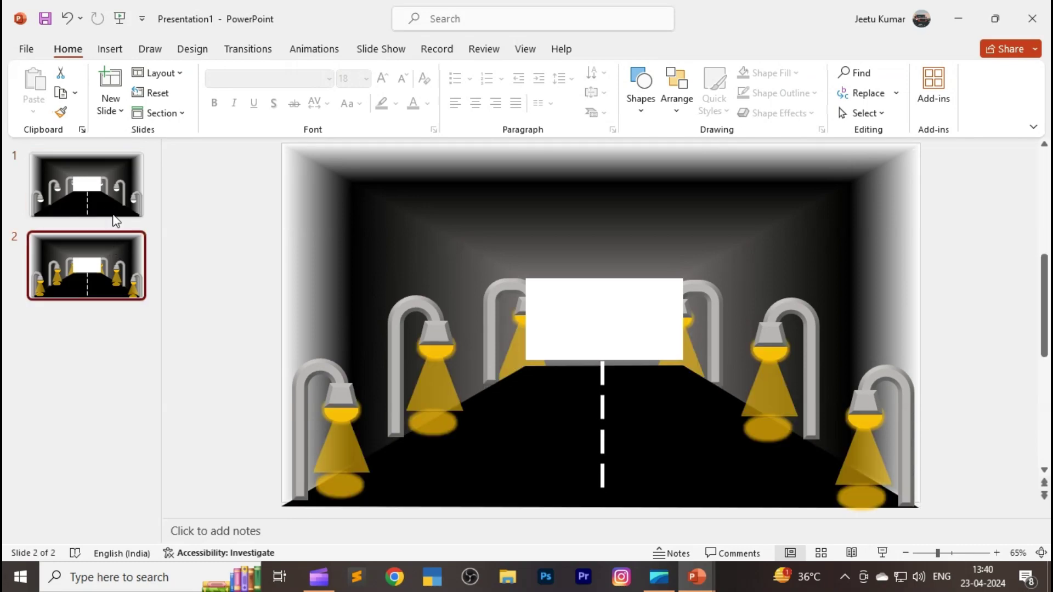
{"action": "key", "text": "Up"}
{"action": "left_click", "coordinate": [107, 245]}
{"action": "left_click", "coordinate": [99, 202]}
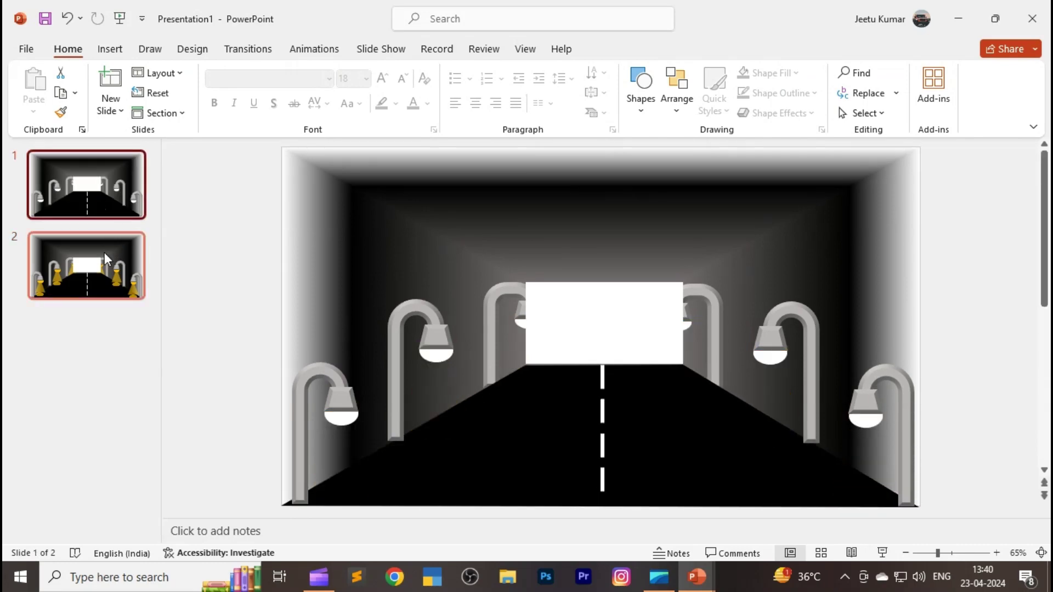
{"action": "left_click", "coordinate": [104, 251]}
{"action": "left_click", "coordinate": [112, 193]}
{"action": "left_click", "coordinate": [116, 241]}
{"action": "left_click", "coordinate": [114, 197]}
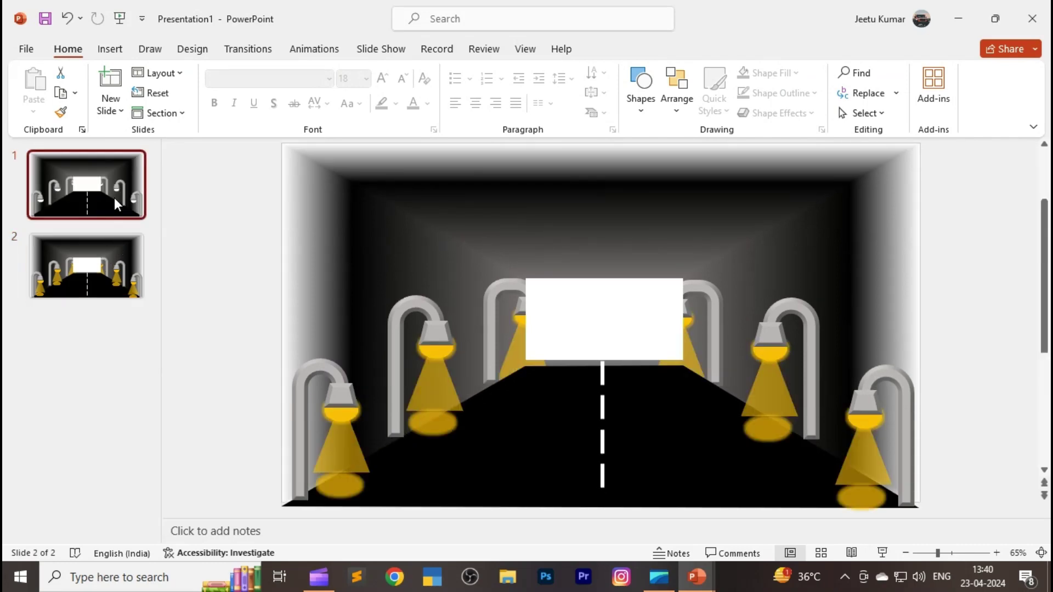
{"action": "left_click", "coordinate": [123, 253]}
{"action": "left_click", "coordinate": [128, 211]}
{"action": "key", "text": "Down"}
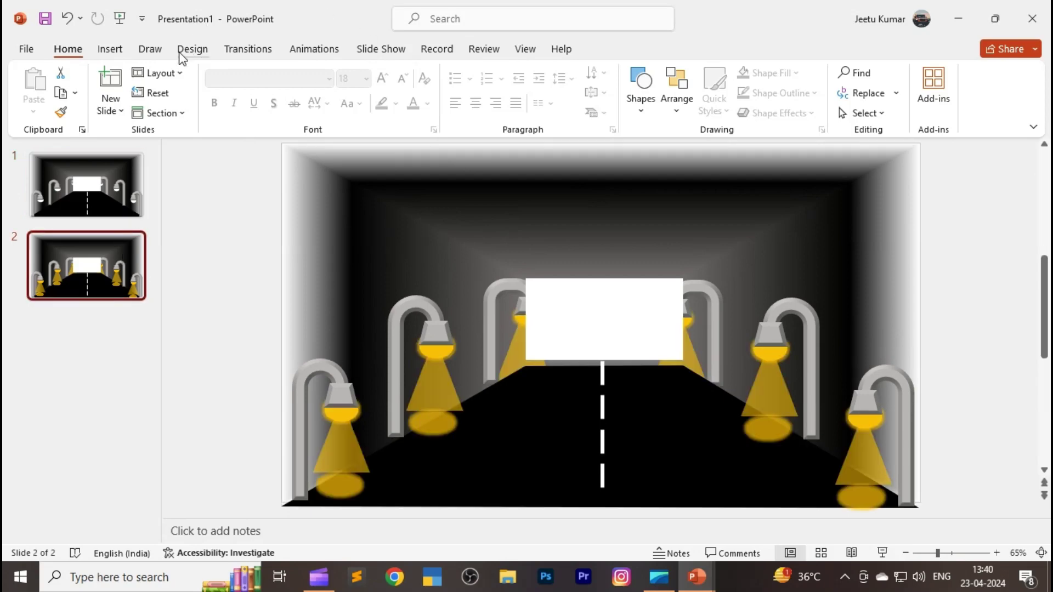
Set Advance After to 00:02.00 and enable Loop continuously until 'Esc' in Set Up Slide Show
{"action": "left_click", "coordinate": [247, 48]}
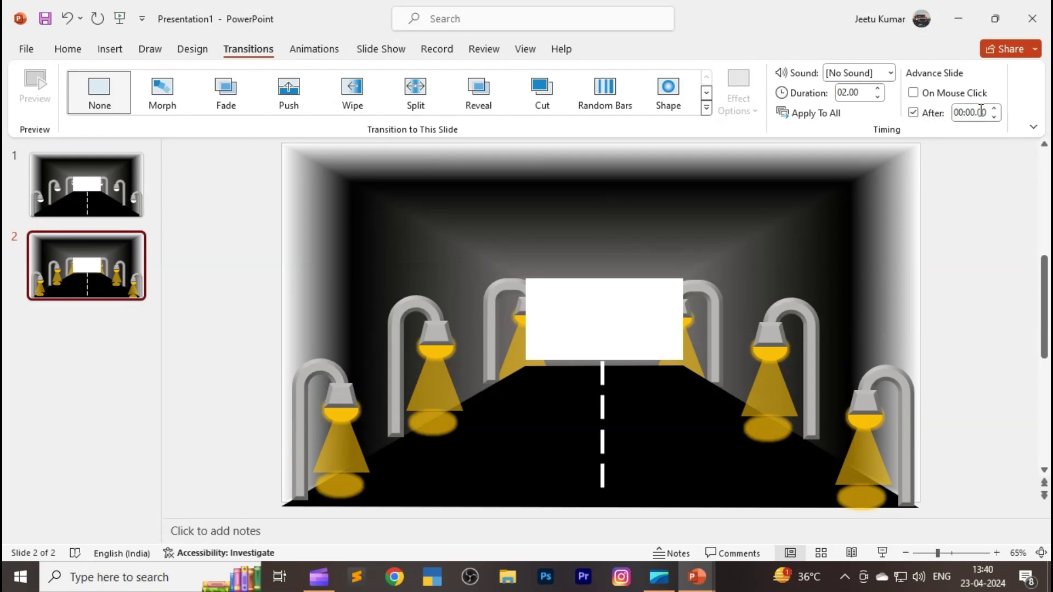
{"action": "double_click", "coordinate": [994, 109]}
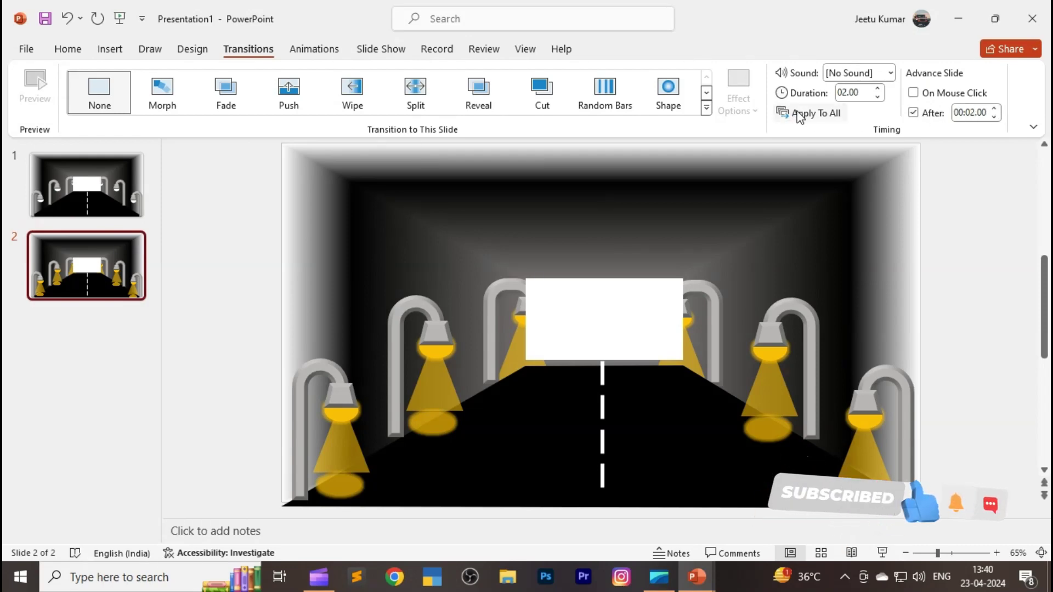
{"action": "left_click", "coordinate": [378, 52]}
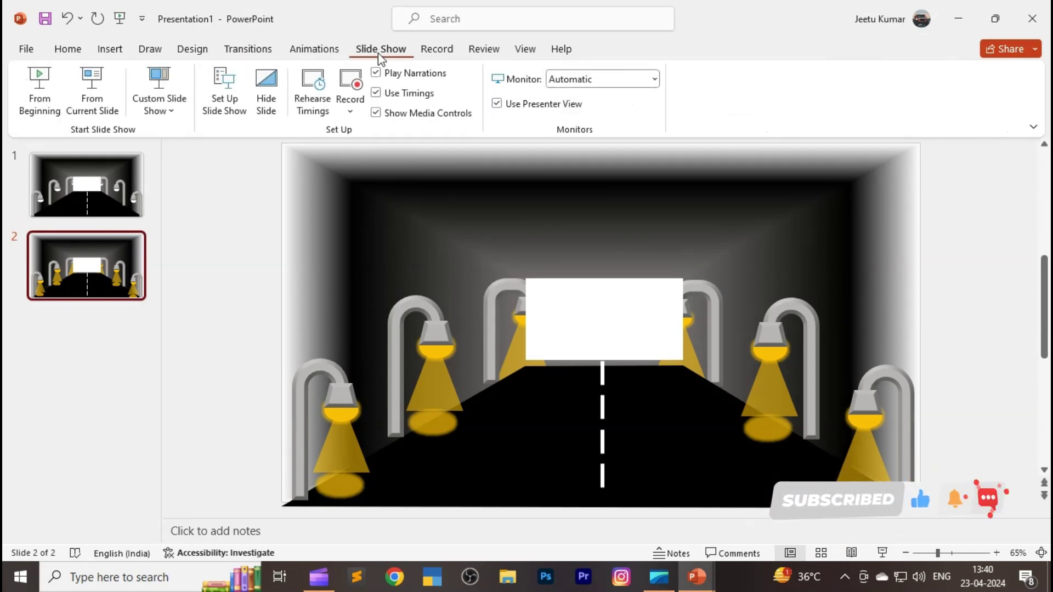
{"action": "left_click", "coordinate": [224, 104]}
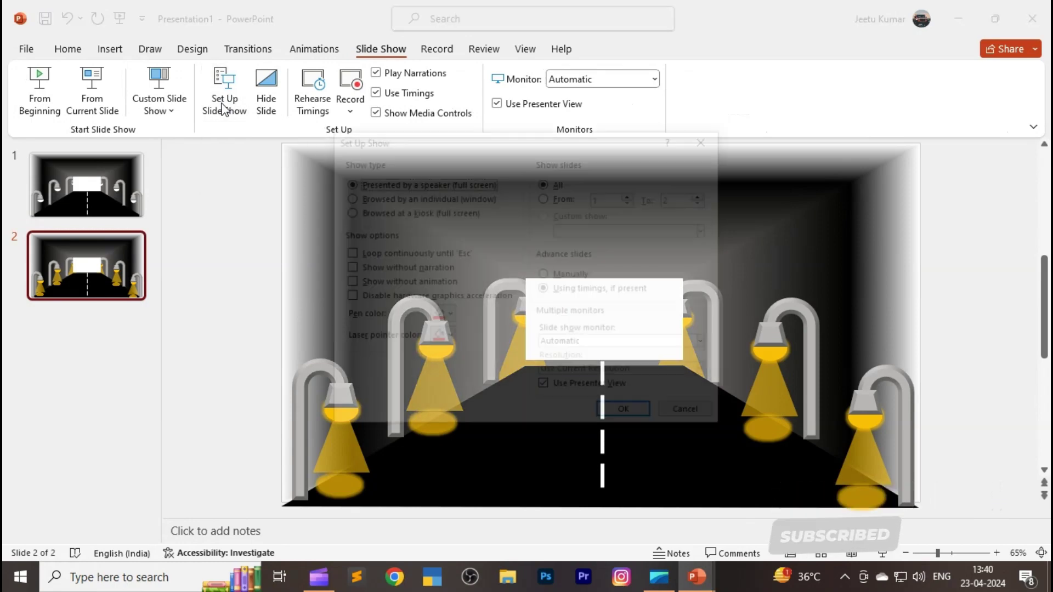
{"action": "left_click", "coordinate": [346, 254]}
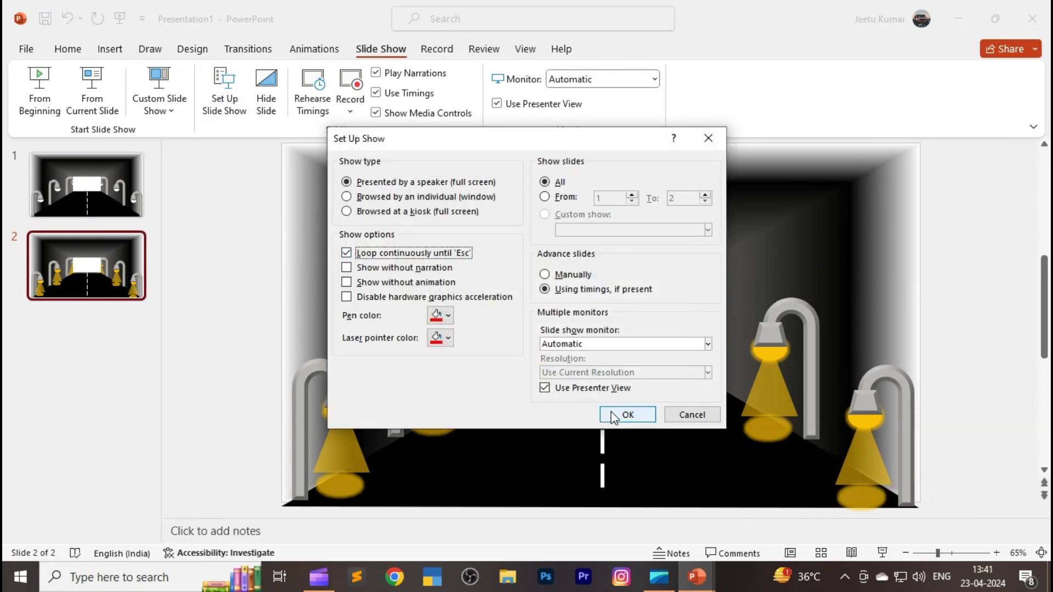
{"action": "left_click", "coordinate": [625, 416]}
{"action": "left_click", "coordinate": [100, 194]}
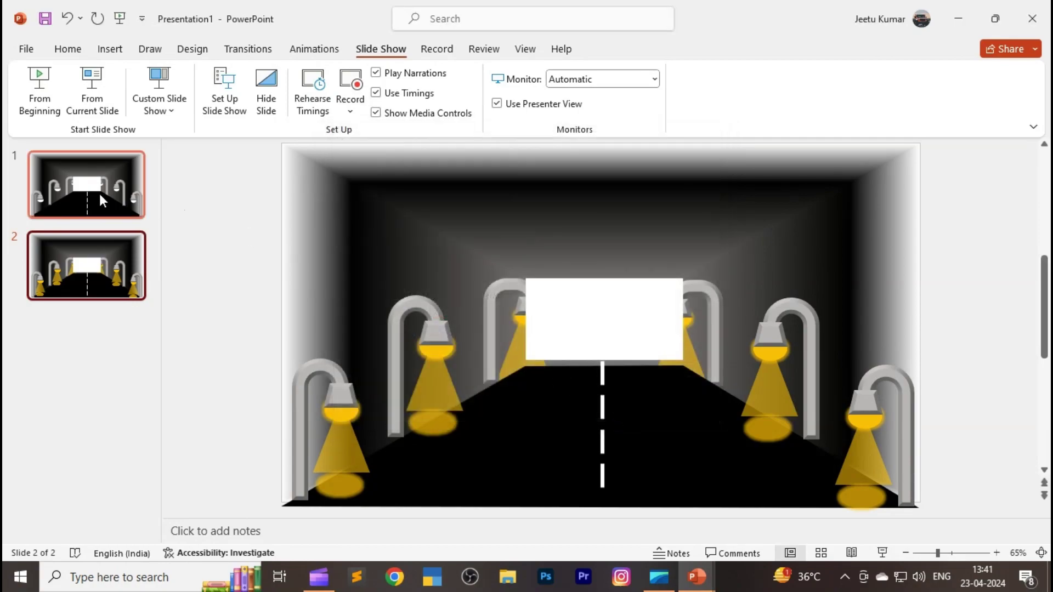
{"action": "key", "text": "F5"}
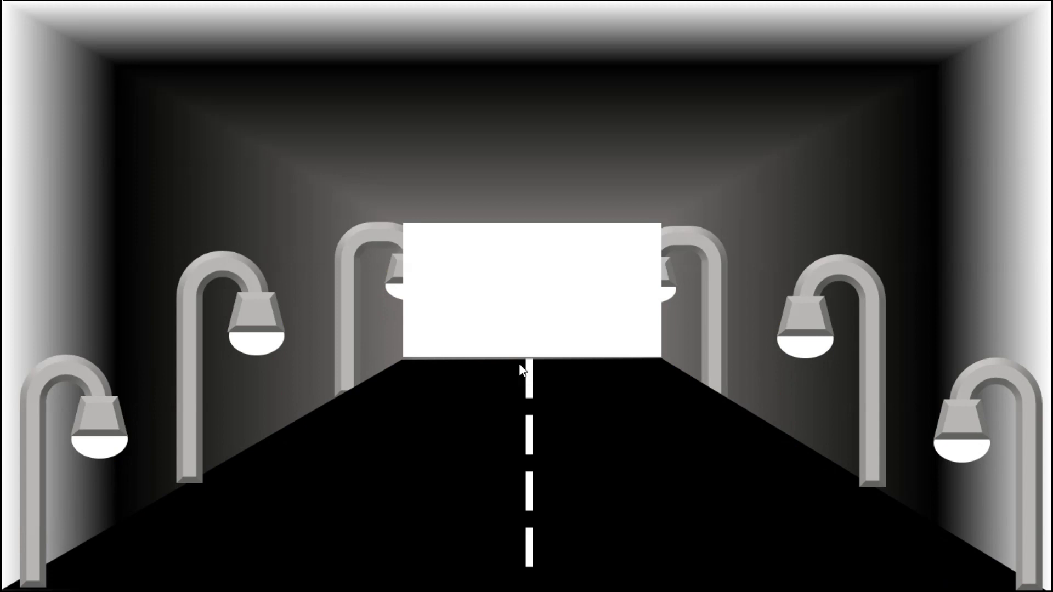
{"action": "key", "text": "Escape"}
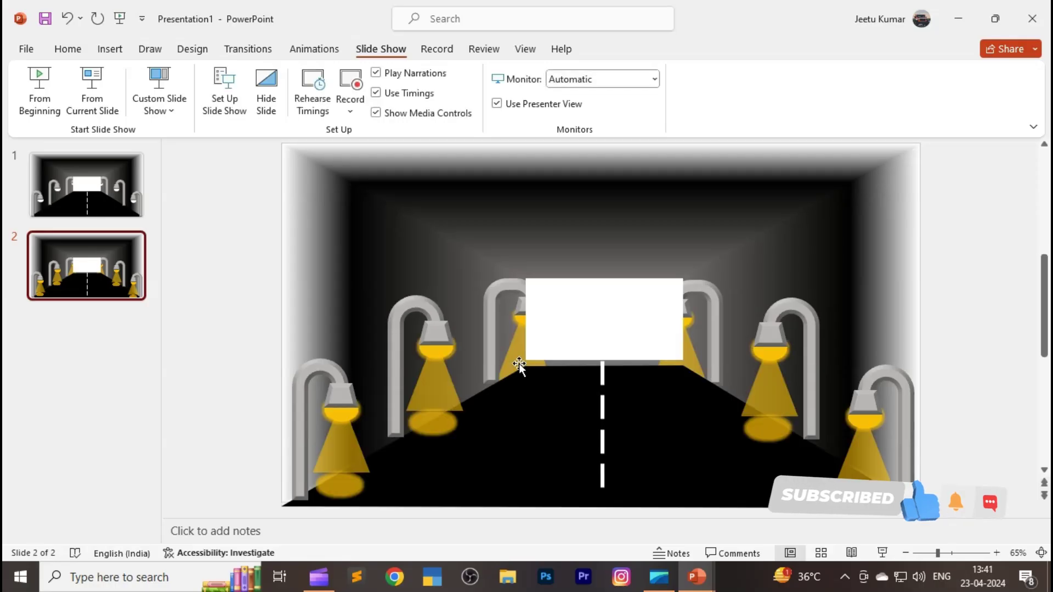